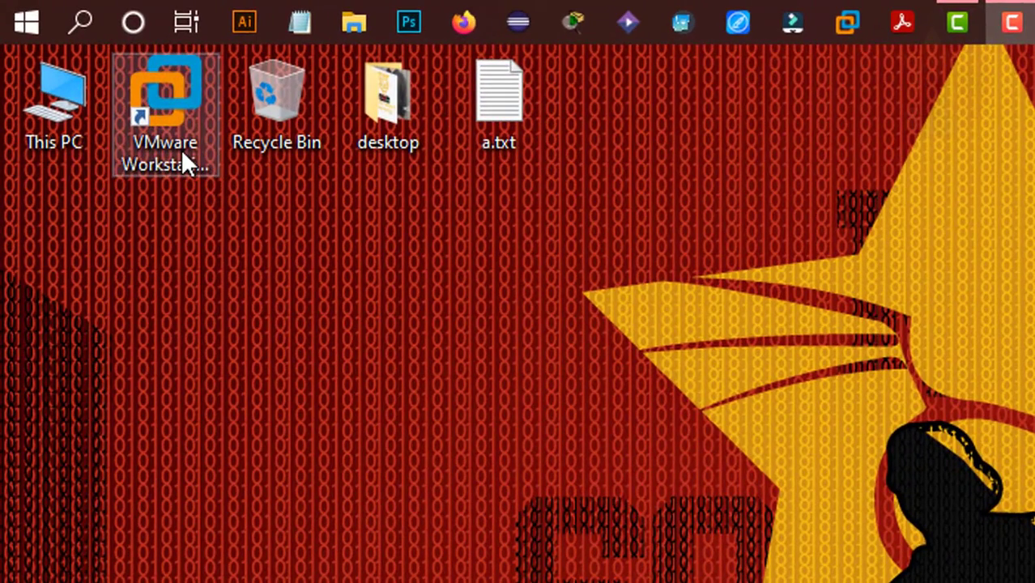
Launch VMware Workstation Pro from the desktop.
{"action": "left_click", "coordinate": [92, 77]}
{"action": "left_click", "coordinate": [181, 148]}
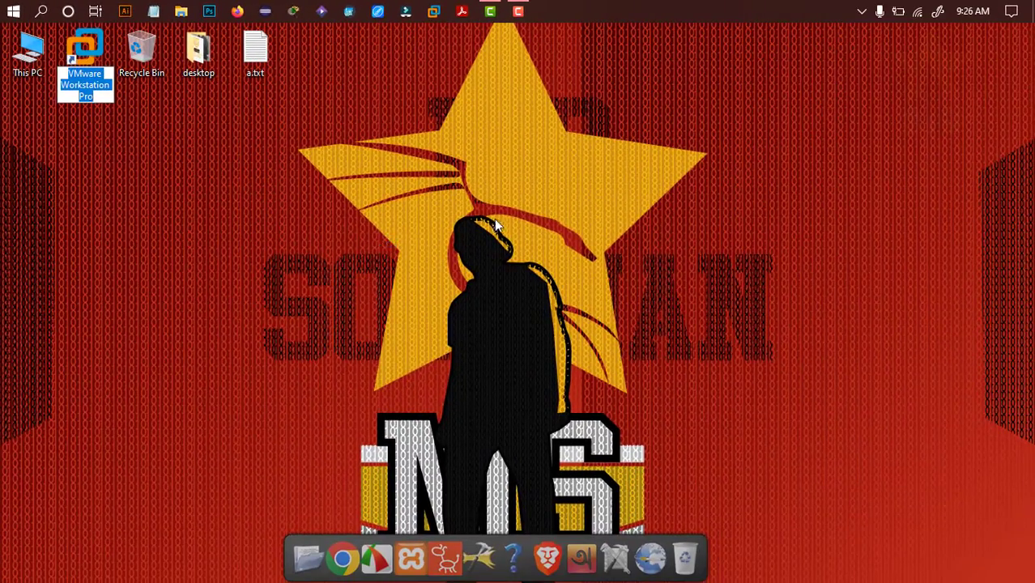
{"action": "key", "text": "Return"}
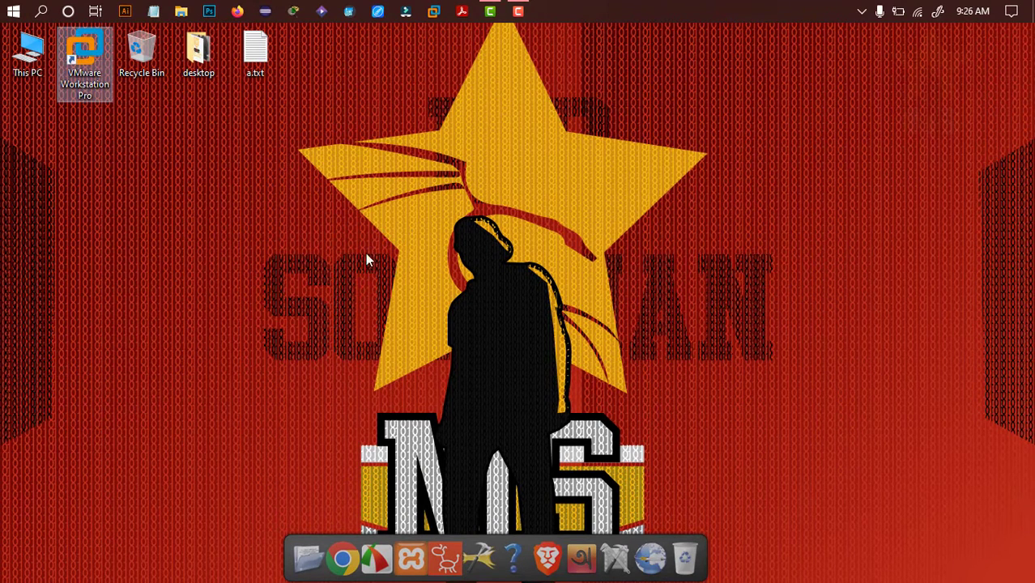
{"action": "double_click", "coordinate": [97, 88]}
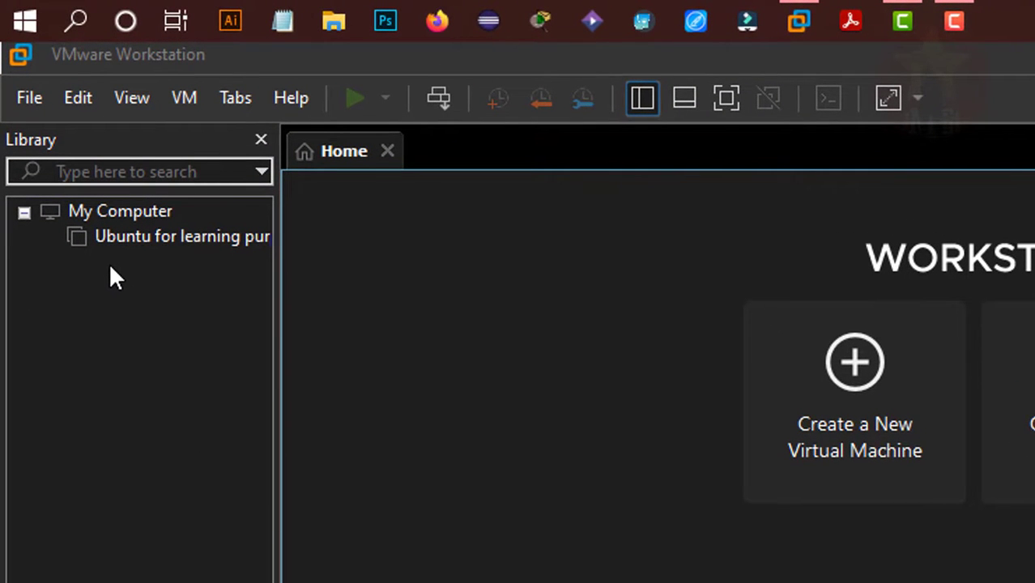
Power on the "Ubuntu for learning purpose" virtual machine and show it in full screen.
{"action": "left_click", "coordinate": [156, 253]}
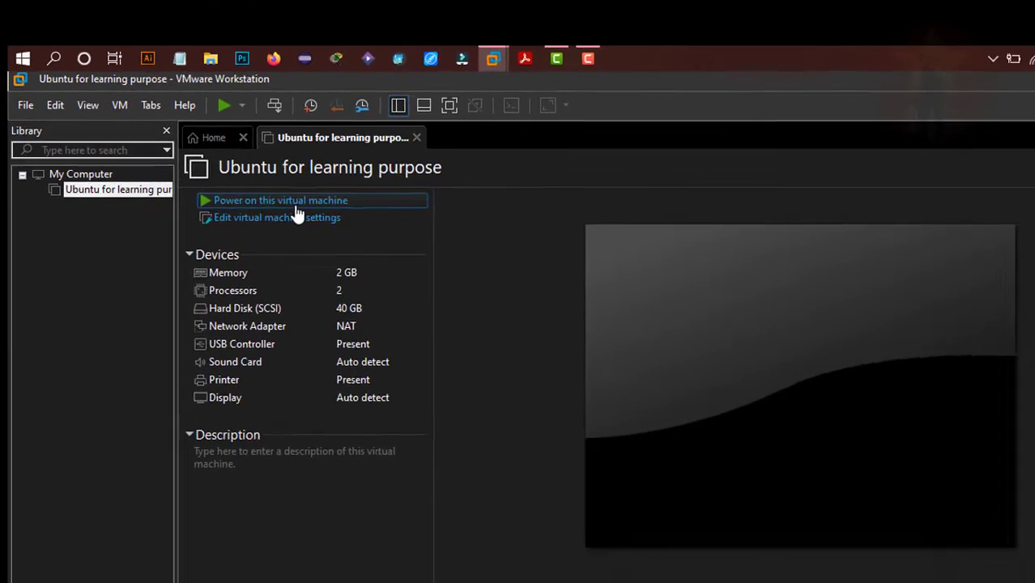
{"action": "left_click", "coordinate": [526, 308]}
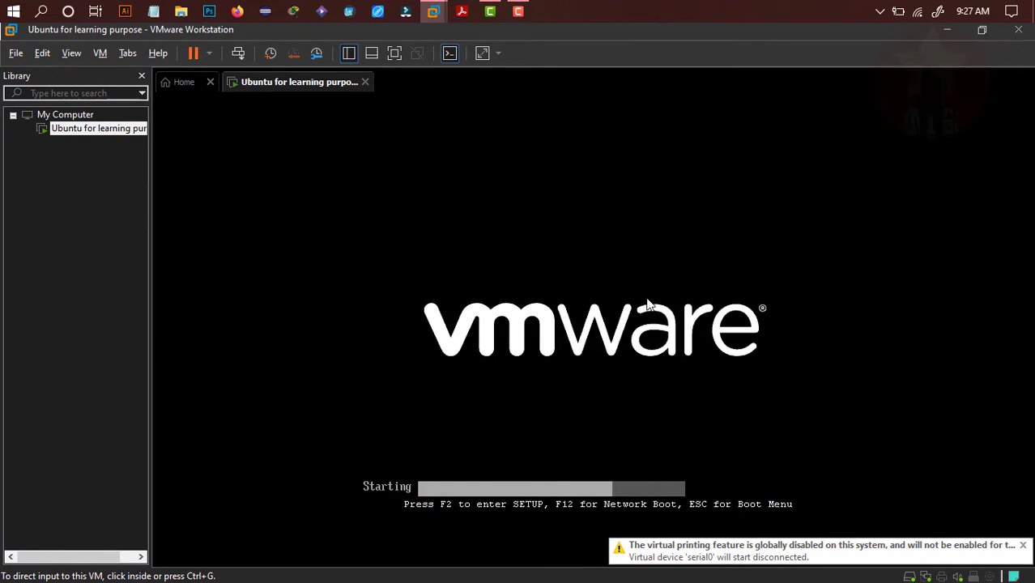
{"action": "key", "text": "ctrl+alt+Return"}
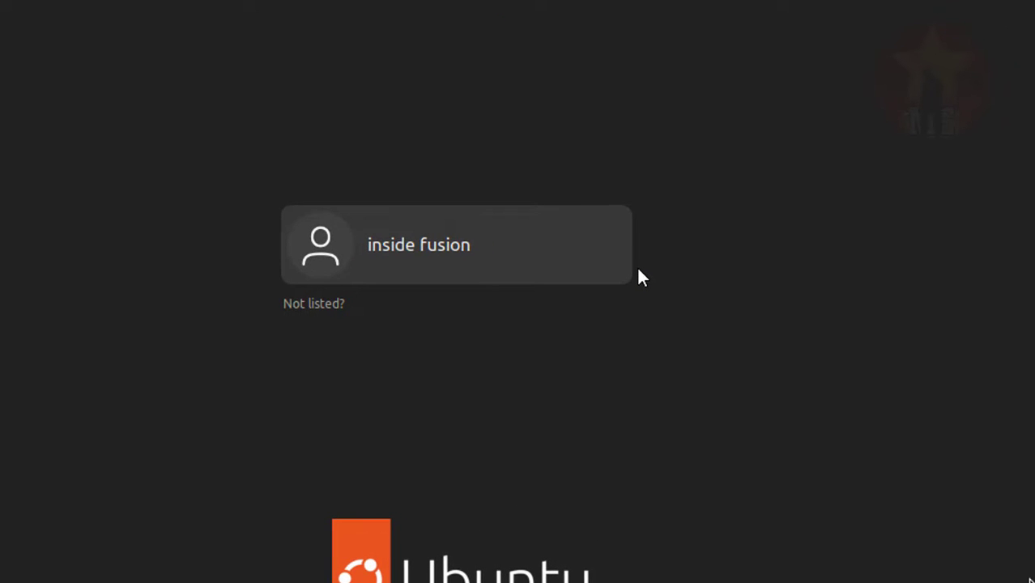
Log in to the listed Ubuntu user account by entering the account password.
{"action": "left_click", "coordinate": [466, 270]}
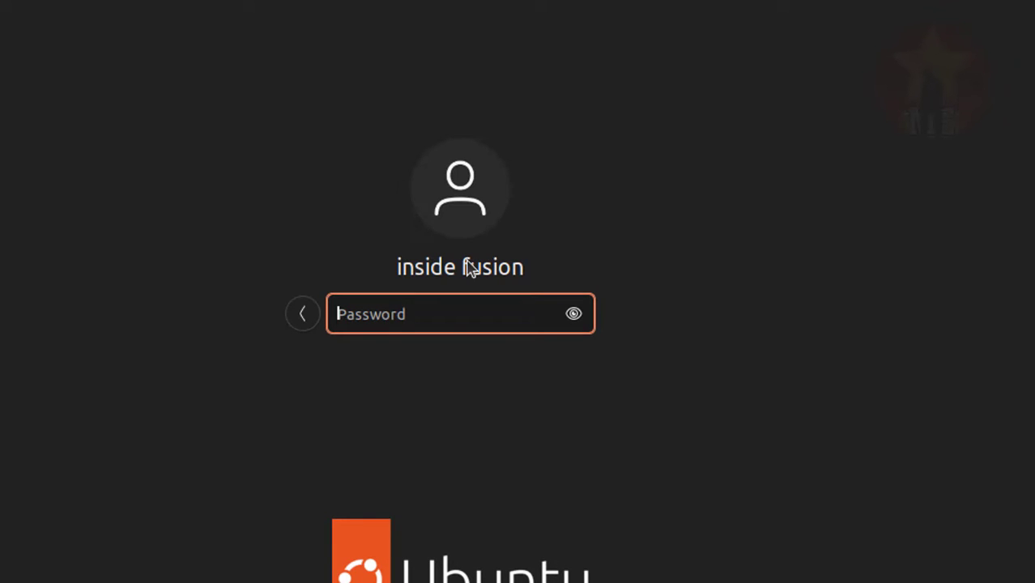
{"action": "type", "text": "••"}
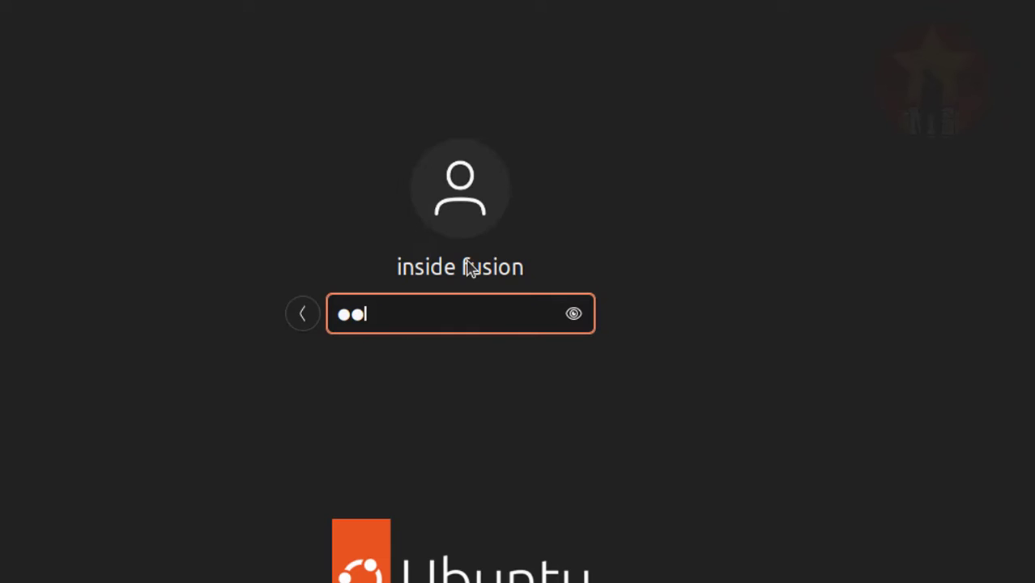
{"action": "key", "text": "Return"}
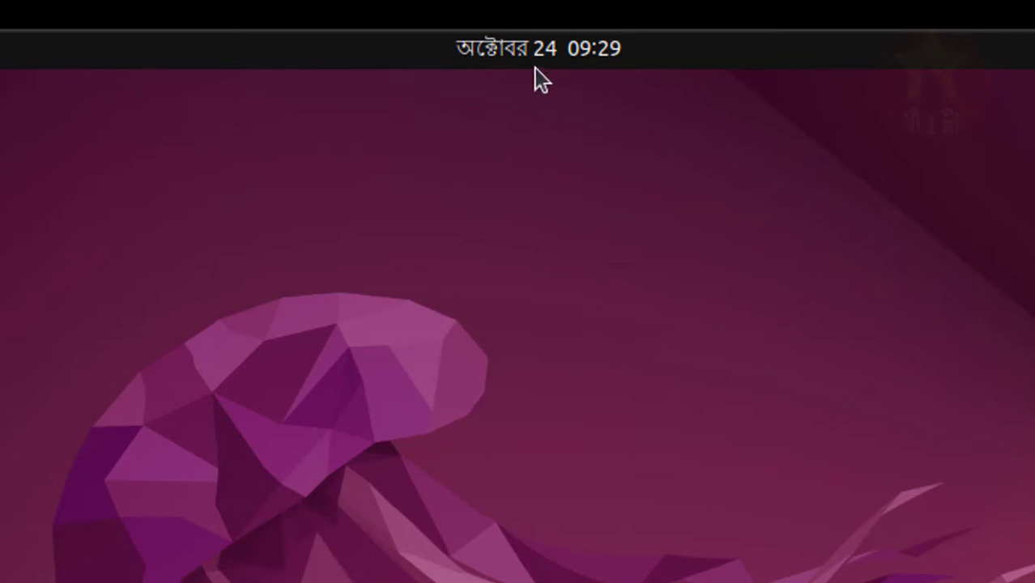
Open the Calendar app from the date display and start an event on 25 October titled "kalke linux class nibo".
{"action": "left_click", "coordinate": [600, 60]}
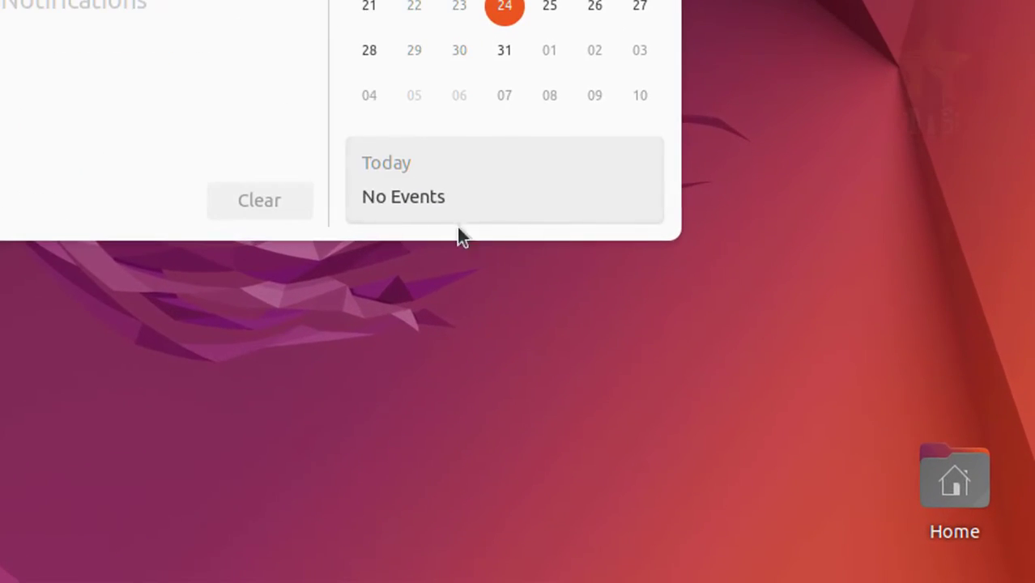
{"action": "left_click", "coordinate": [429, 187]}
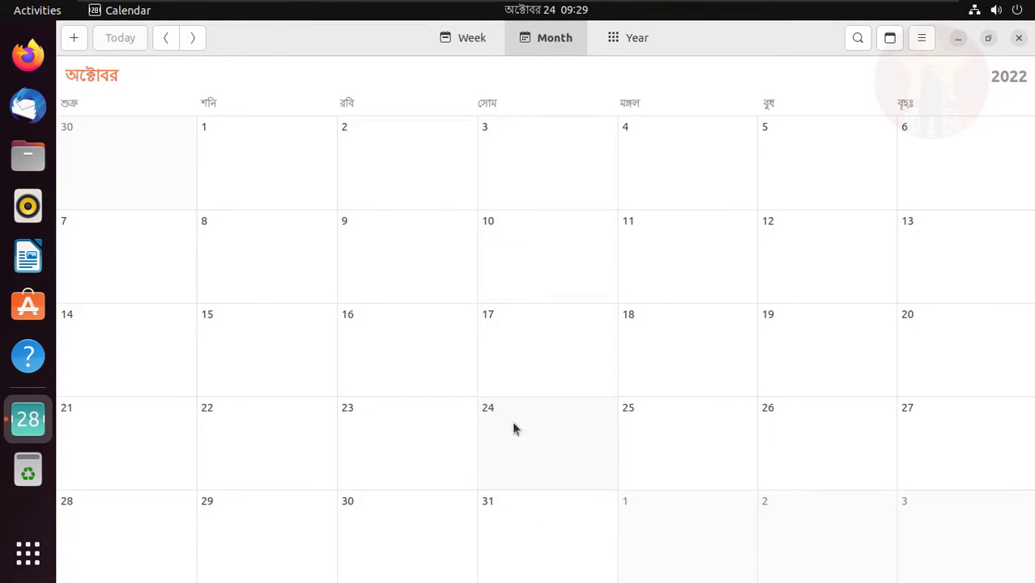
{"action": "left_click", "coordinate": [690, 438]}
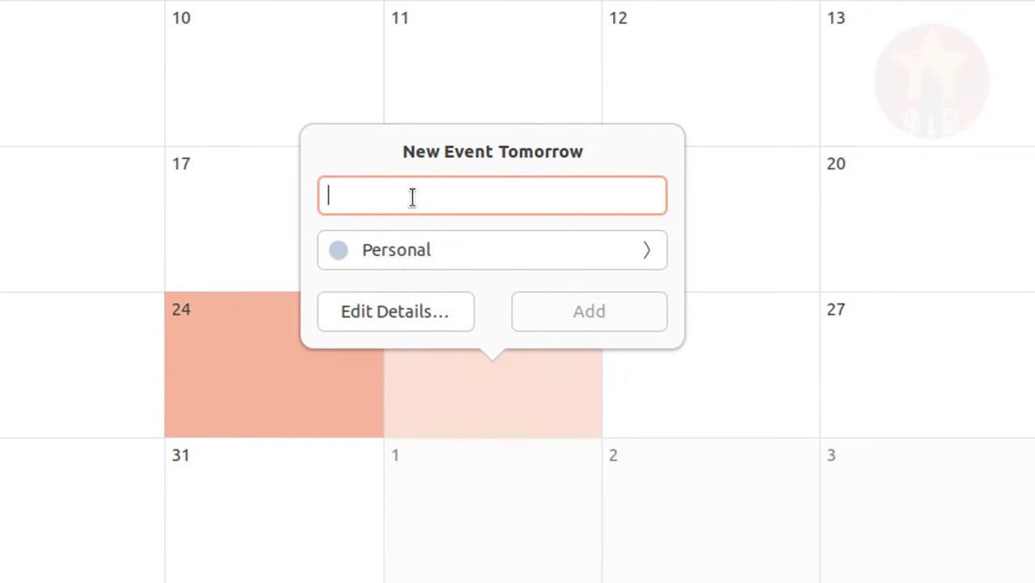
{"action": "type", "text": "kalek"}
{"action": "key", "text": "BackSpace"}
{"action": "key", "text": "BackSpace"}
{"action": "type", "text": "k"}
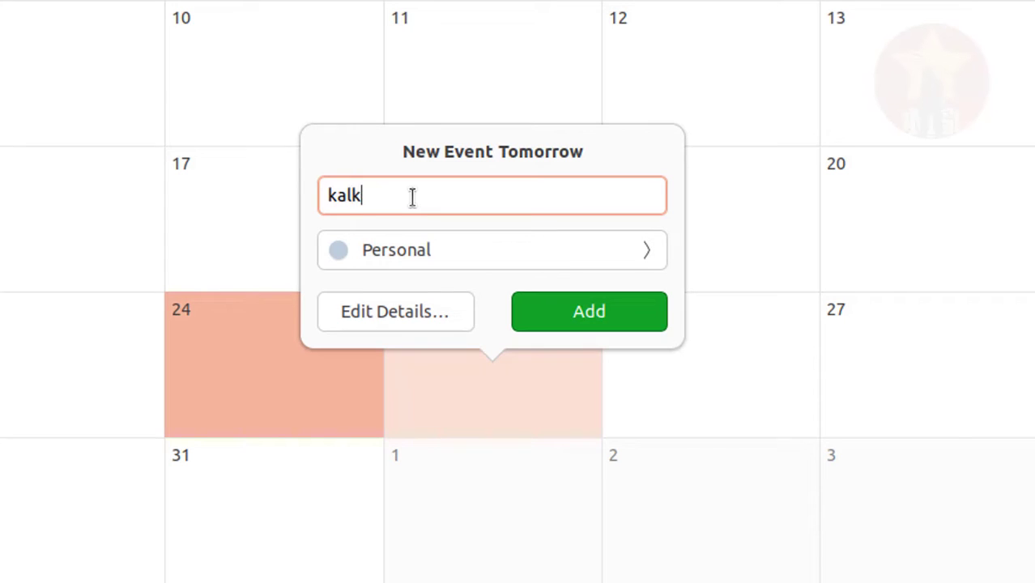
{"action": "type", "text": "e linux class nibo"}
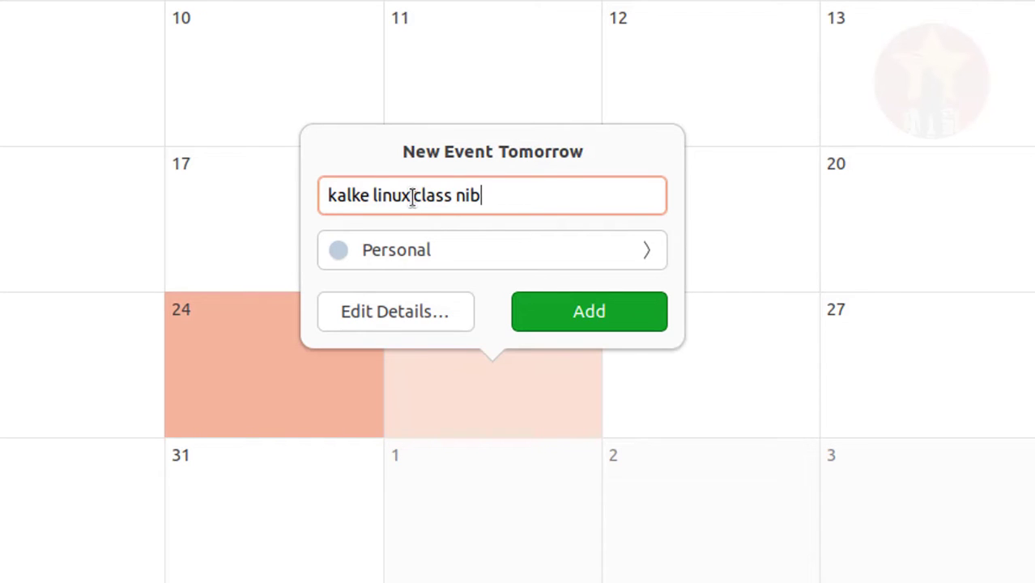
Open the new event's full details and set its location to "chittagong".
{"action": "right_click", "coordinate": [498, 197]}
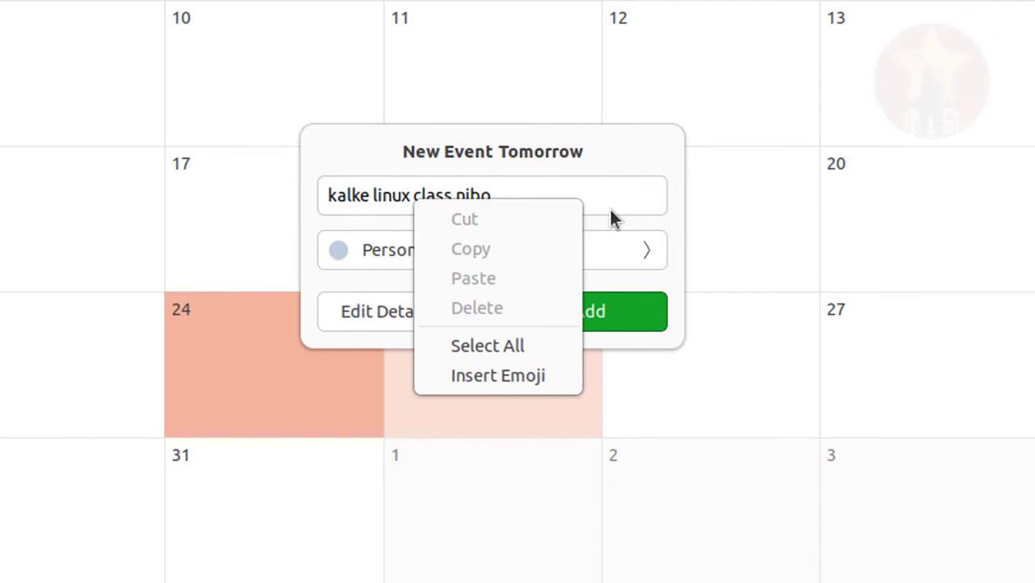
{"action": "left_click", "coordinate": [624, 249]}
{"action": "left_click", "coordinate": [631, 259]}
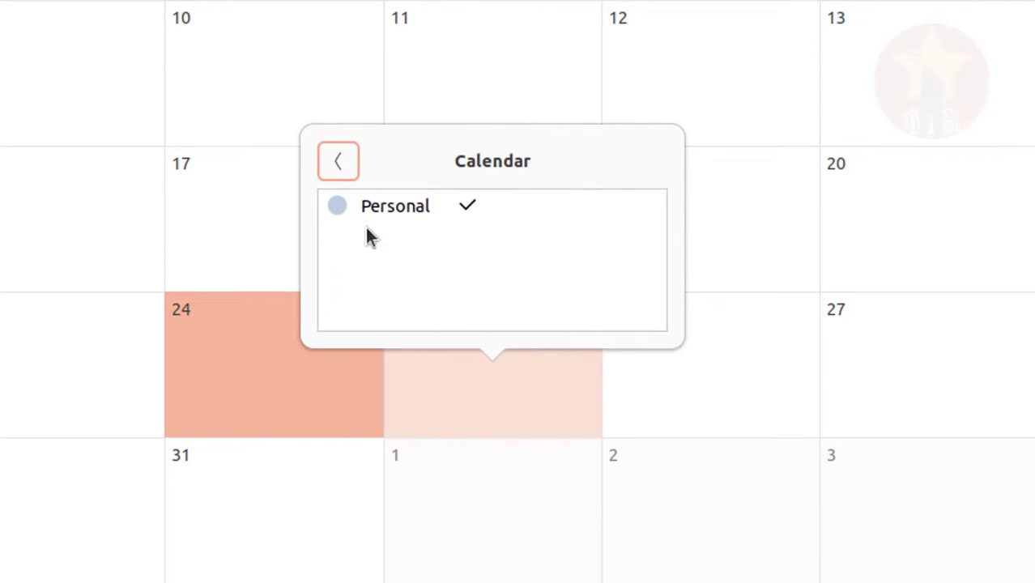
{"action": "left_click", "coordinate": [347, 172]}
{"action": "left_click", "coordinate": [423, 315]}
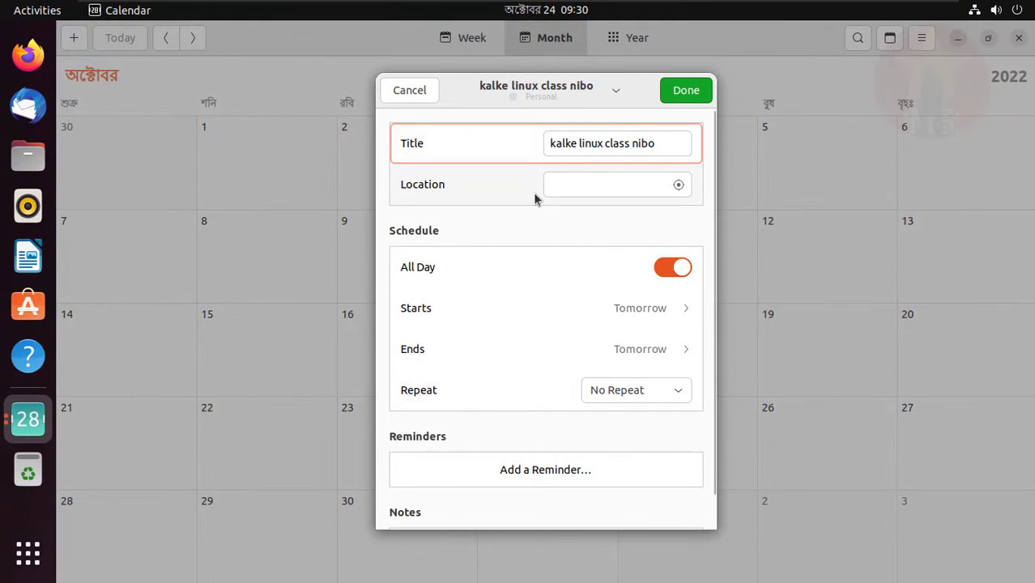
{"action": "left_click", "coordinate": [624, 195]}
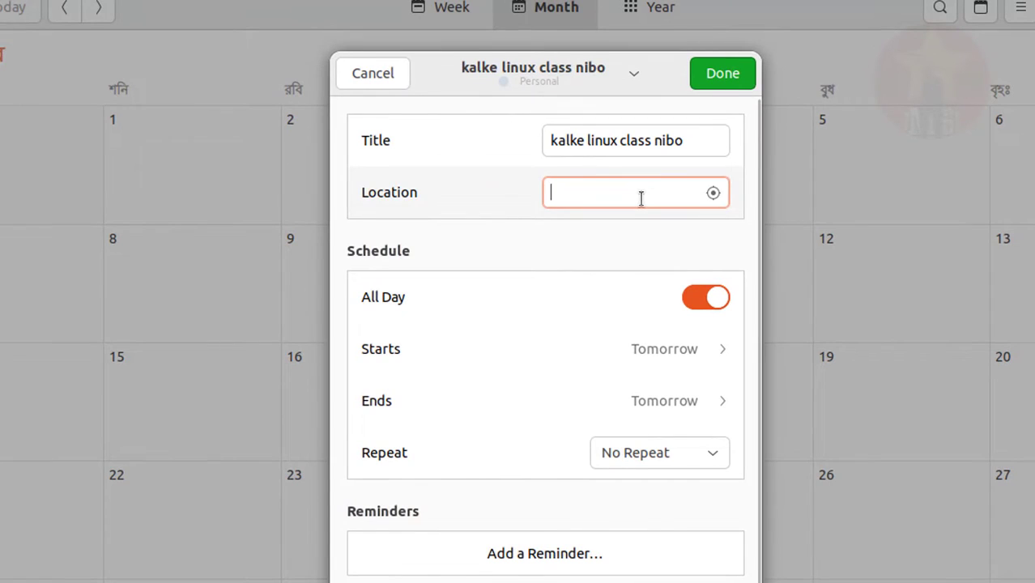
{"action": "type", "text": "chittagong"}
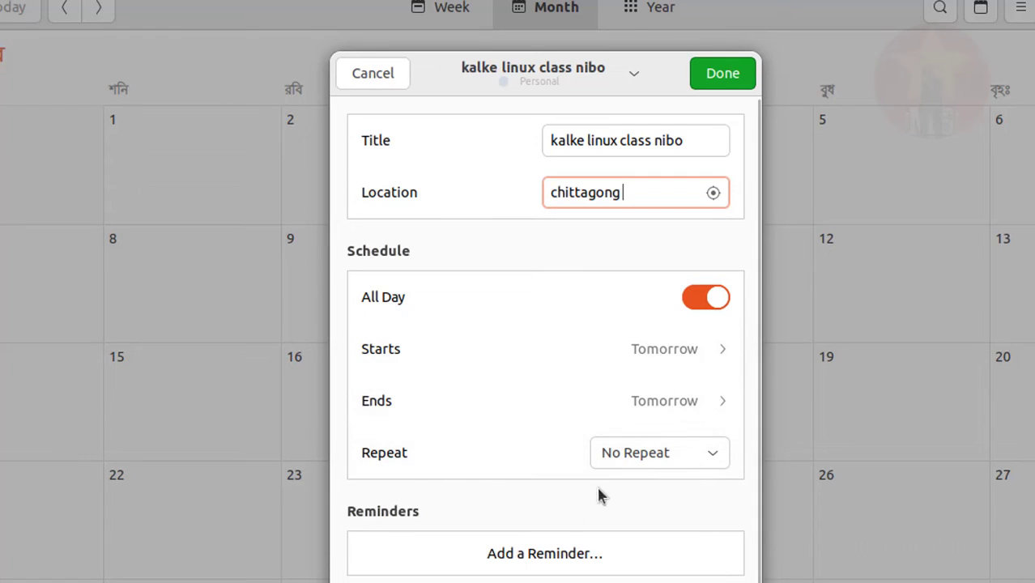
Add a reminder 5 minutes before the event and the note "command", and save the event.
{"action": "scroll", "coordinate": [543, 520], "scroll_direction": "down", "scroll_amount": 1}
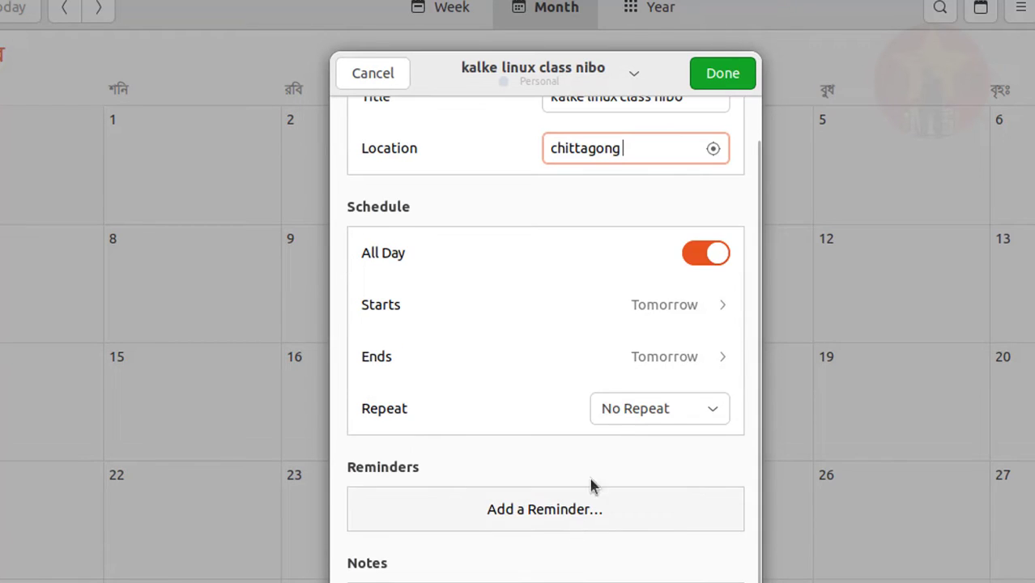
{"action": "left_click", "coordinate": [534, 510]}
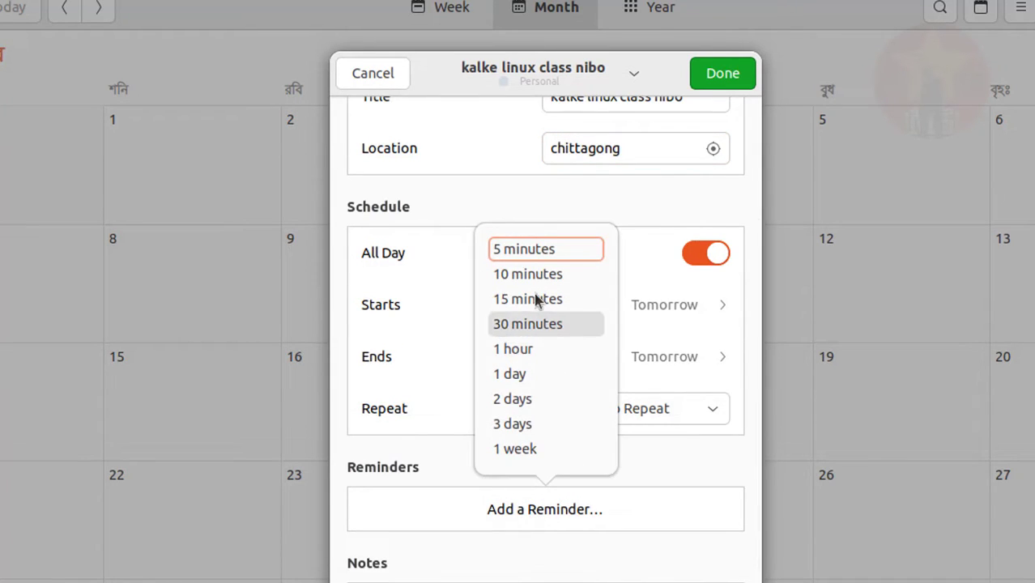
{"action": "left_click", "coordinate": [524, 249]}
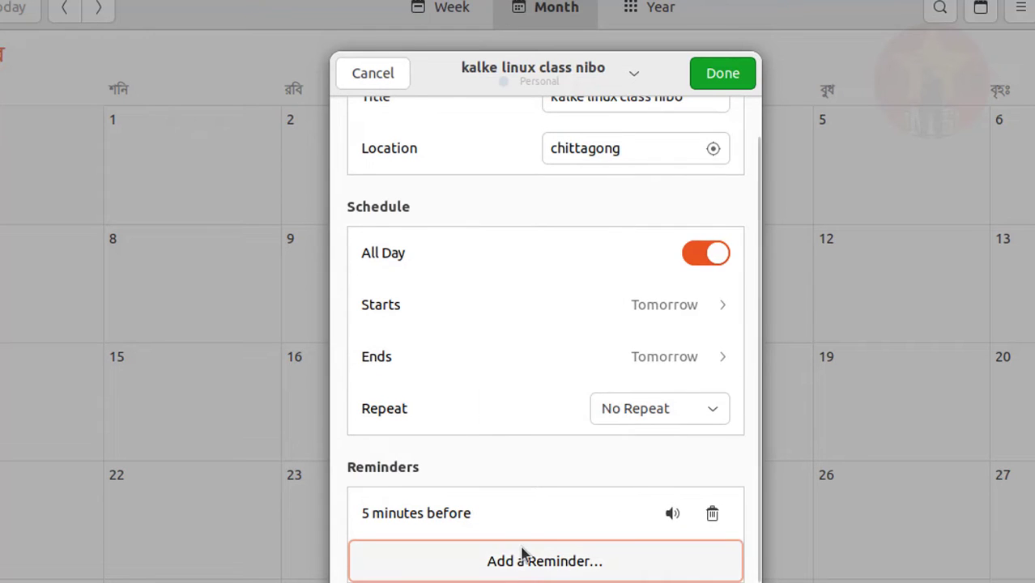
{"action": "scroll", "coordinate": [522, 534], "scroll_direction": "down", "scroll_amount": 1}
{"action": "left_click", "coordinate": [483, 580]}
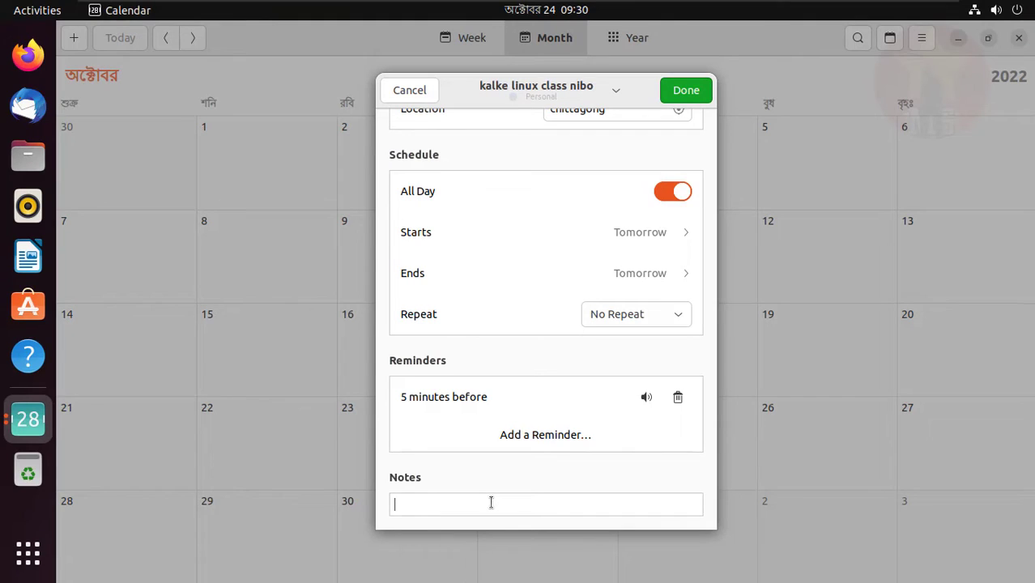
{"action": "type", "text": "command"}
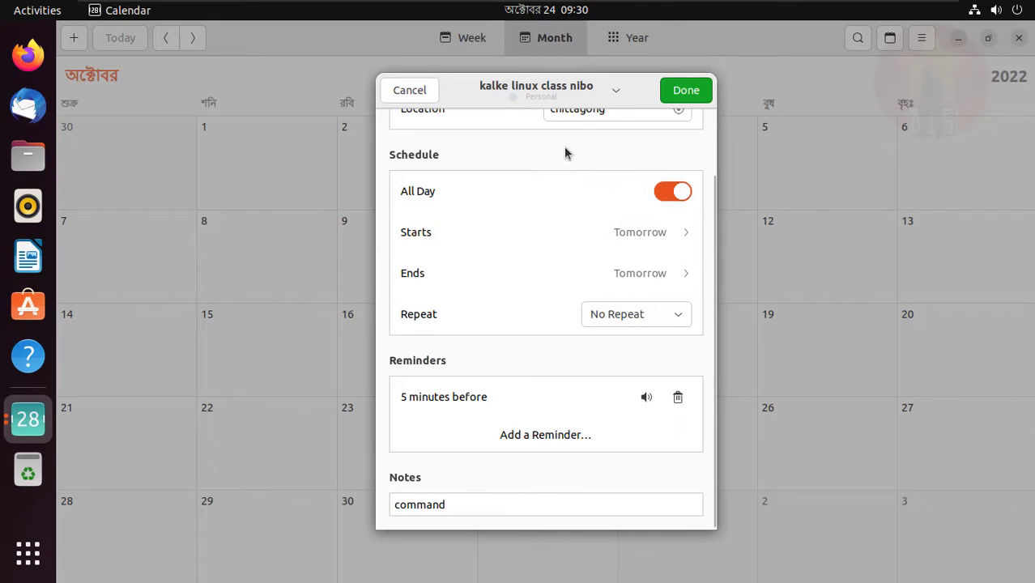
{"action": "scroll", "coordinate": [526, 275], "scroll_direction": "up", "scroll_amount": 2}
{"action": "left_click", "coordinate": [698, 92]}
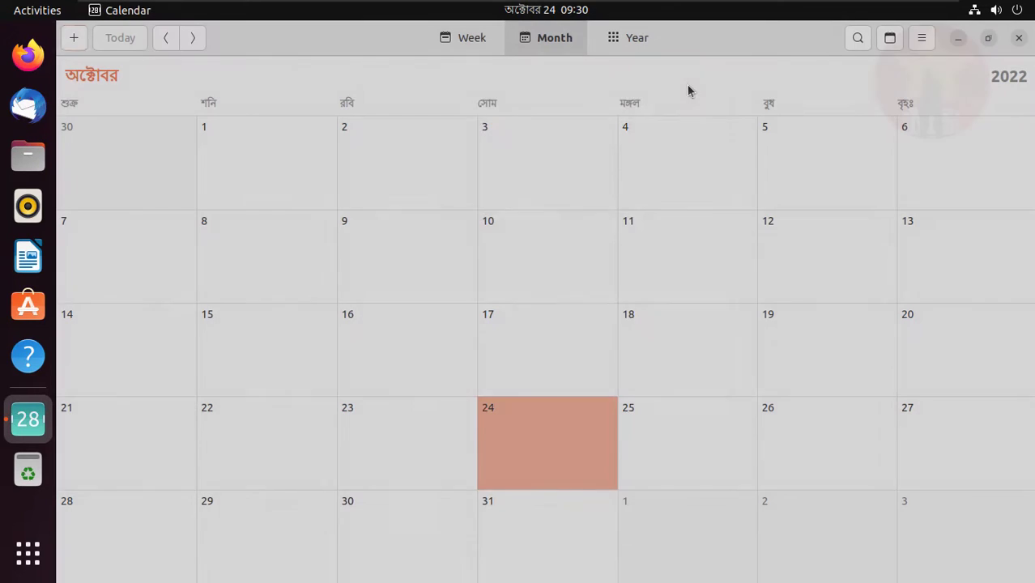
{"action": "left_click", "coordinate": [698, 453]}
{"action": "left_click", "coordinate": [660, 462]}
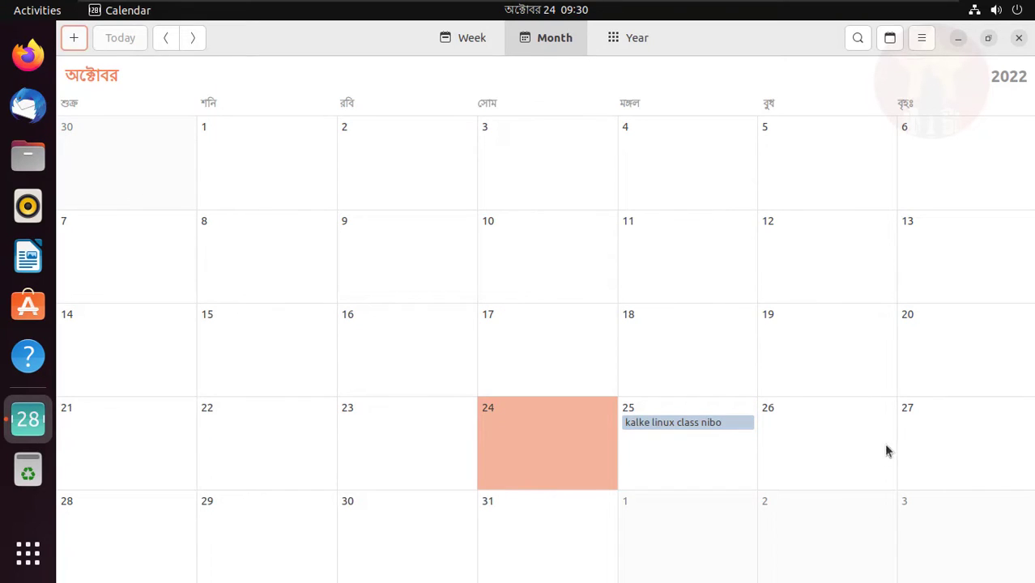
{"action": "left_click", "coordinate": [839, 473]}
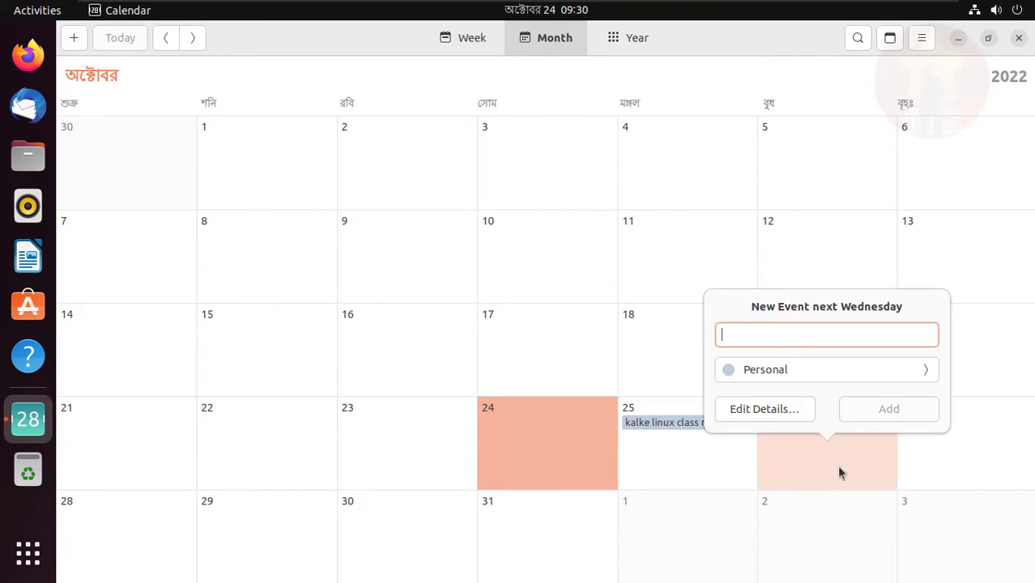
{"action": "left_click", "coordinate": [1011, 478]}
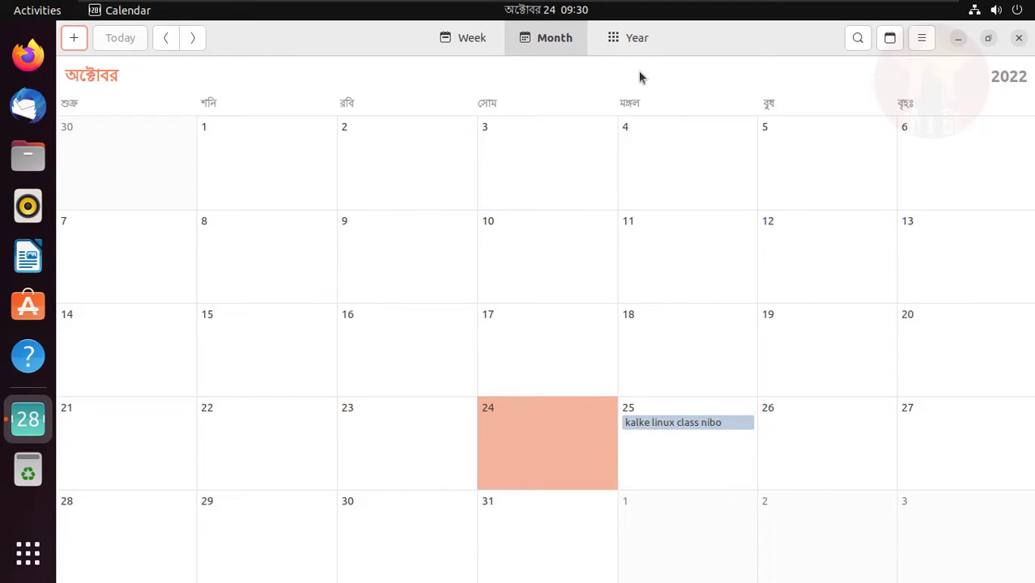
Close the calendar and turn off Bluetooth in Ubuntu's system controls.
{"action": "left_click", "coordinate": [1019, 37]}
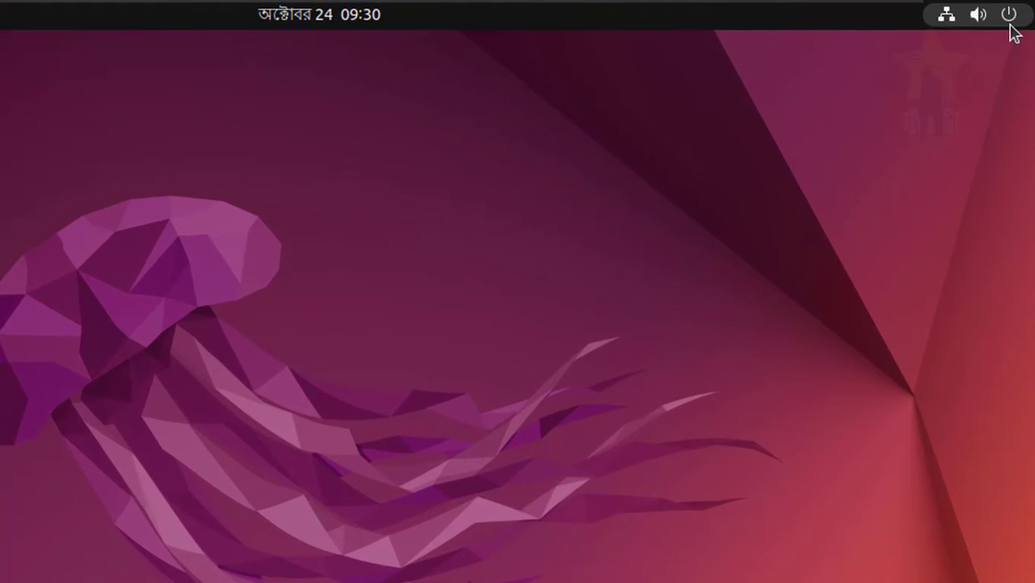
{"action": "left_click", "coordinate": [1018, 12]}
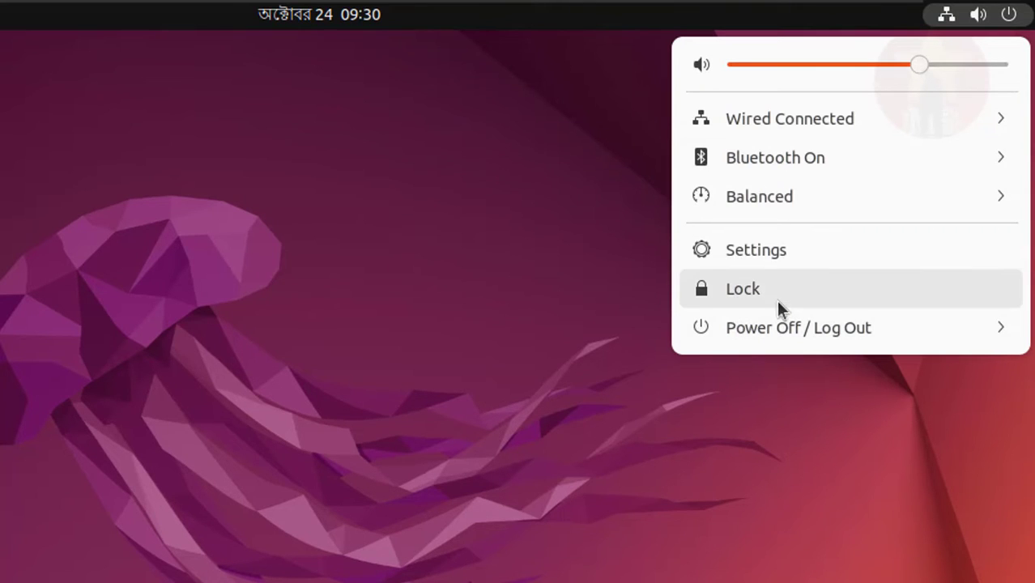
{"action": "left_click", "coordinate": [791, 209]}
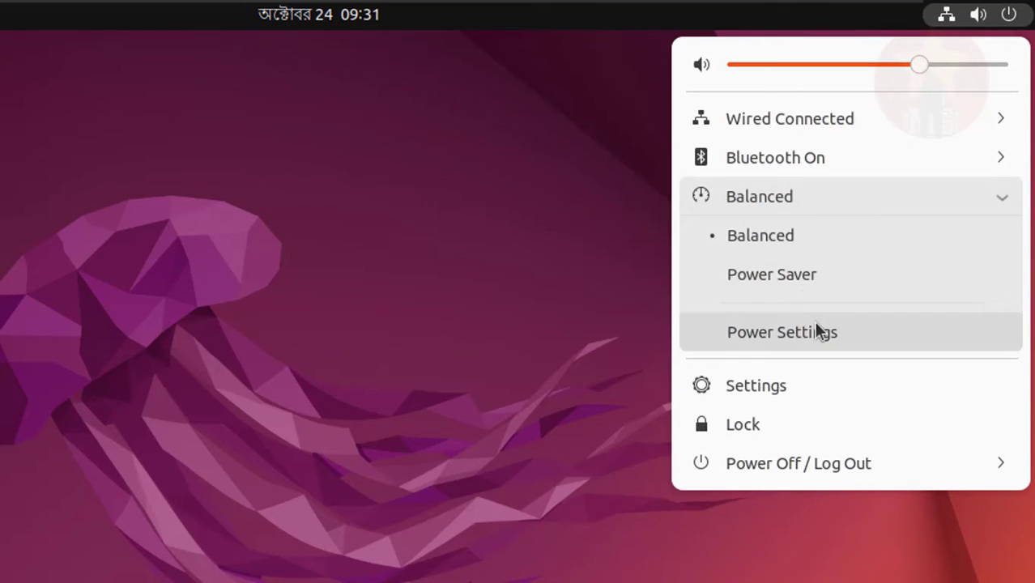
{"action": "left_click", "coordinate": [813, 171]}
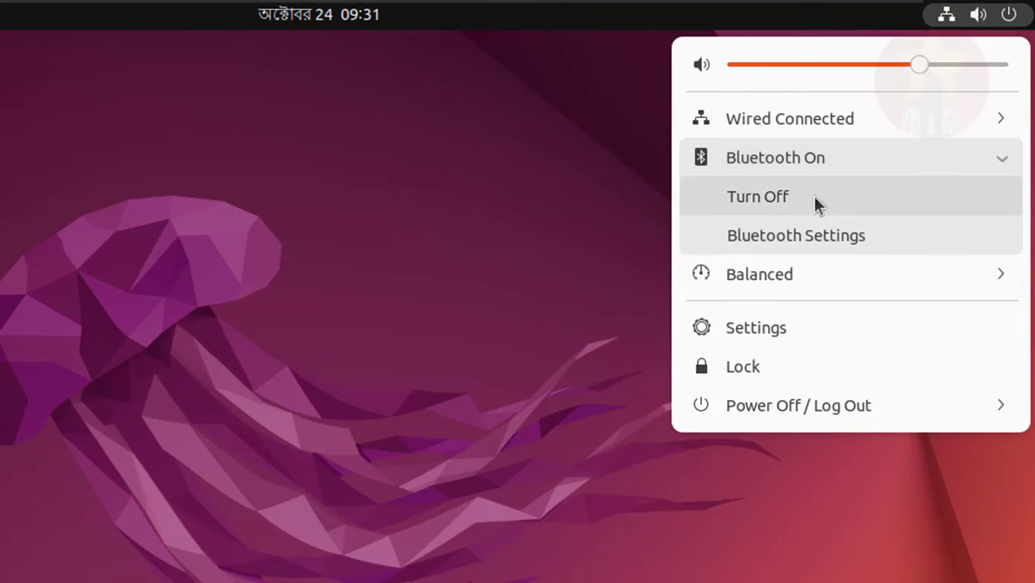
{"action": "left_click", "coordinate": [814, 202]}
Examine the options of the wired network connection in the system controls.
{"action": "left_click", "coordinate": [1008, 16]}
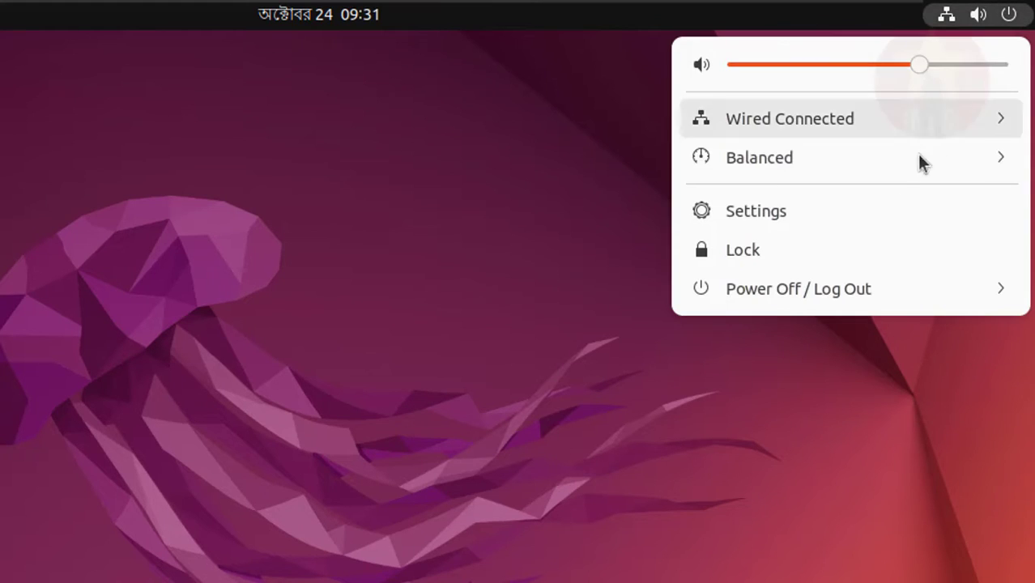
{"action": "left_click", "coordinate": [866, 119]}
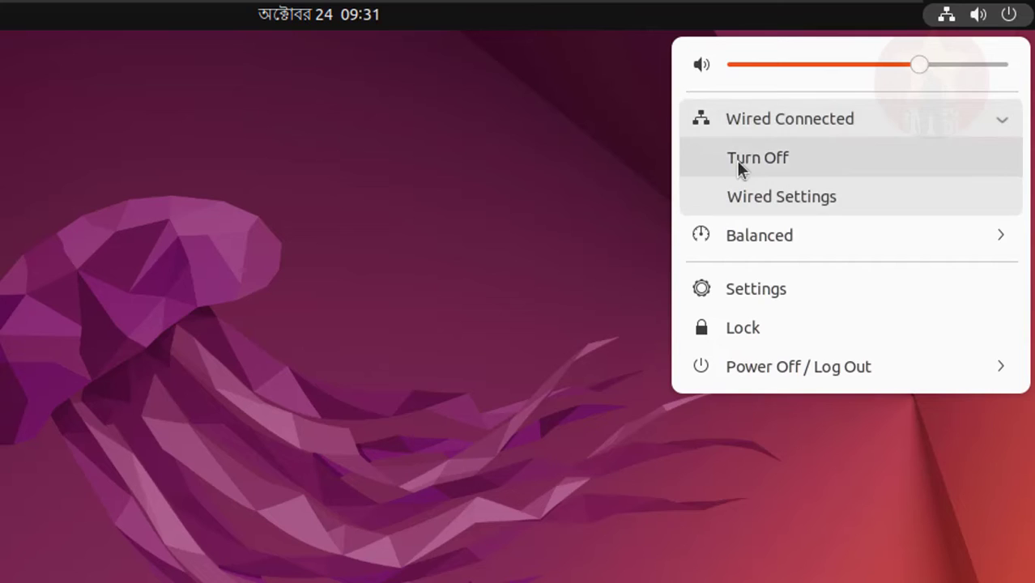
{"action": "left_click", "coordinate": [868, 119]}
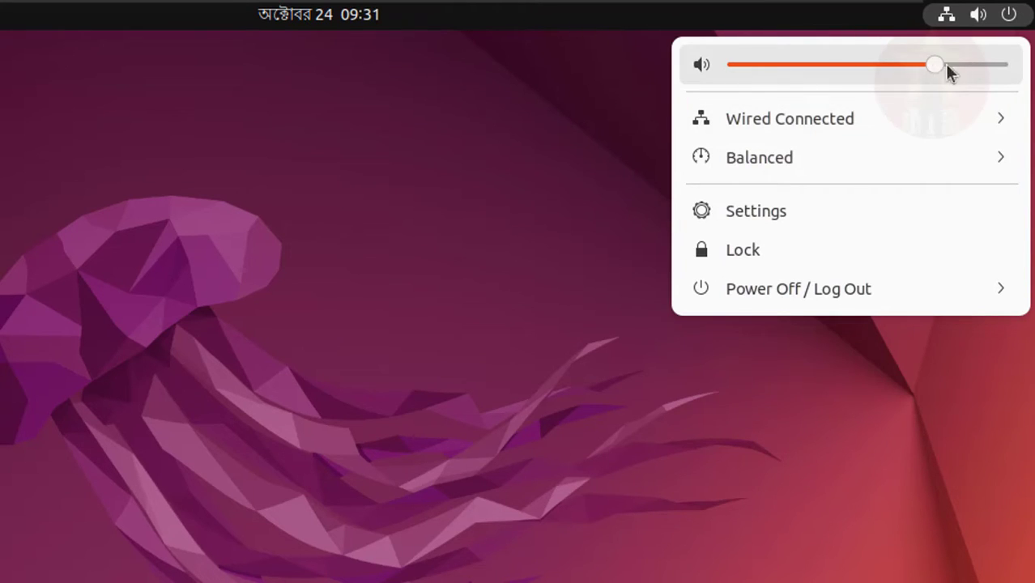
Lower the sound volume and close the system controls.
{"action": "mouse_move", "coordinate": [950, 71]}
{"action": "left_mouse_down"}
{"action": "mouse_move", "coordinate": [992, 74]}
{"action": "mouse_move", "coordinate": [939, 74]}
{"action": "left_mouse_up"}
{"action": "left_click", "coordinate": [639, 168]}
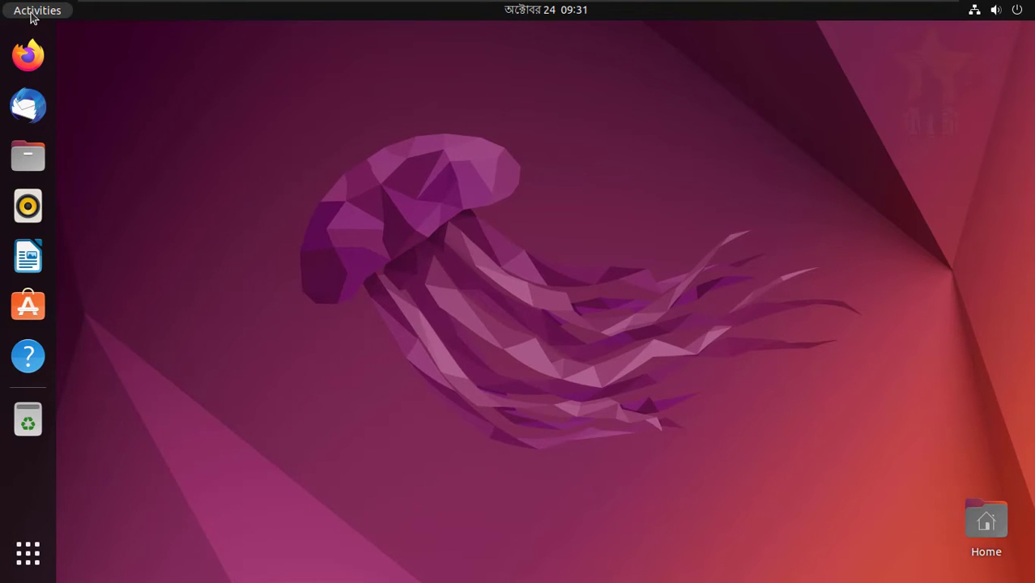
Examine the available workspaces in the Activities overview and return to the first workspace's desktop.
{"action": "left_click", "coordinate": [33, 15]}
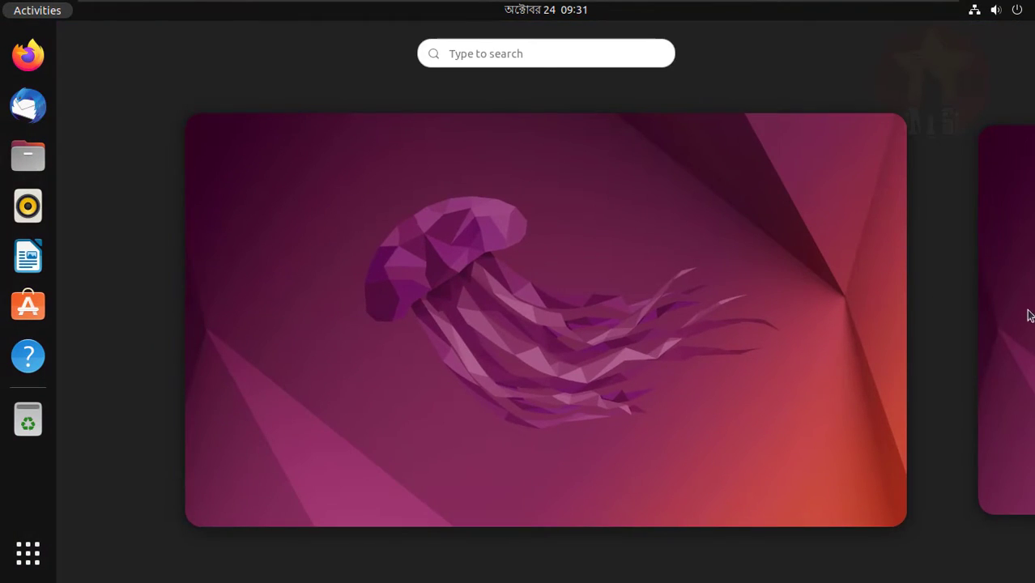
{"action": "scroll", "coordinate": [750, 340], "scroll_direction": "down", "scroll_amount": 1}
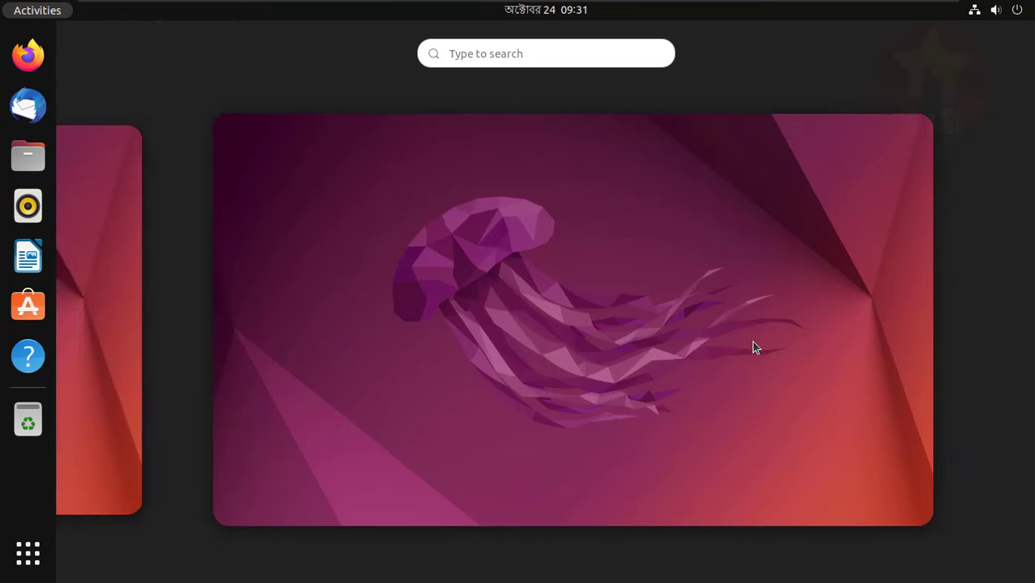
{"action": "scroll", "coordinate": [803, 355], "scroll_direction": "up", "scroll_amount": 1}
{"action": "scroll", "coordinate": [804, 353], "scroll_direction": "down", "scroll_amount": 1}
{"action": "scroll", "coordinate": [805, 352], "scroll_direction": "up", "scroll_amount": 1}
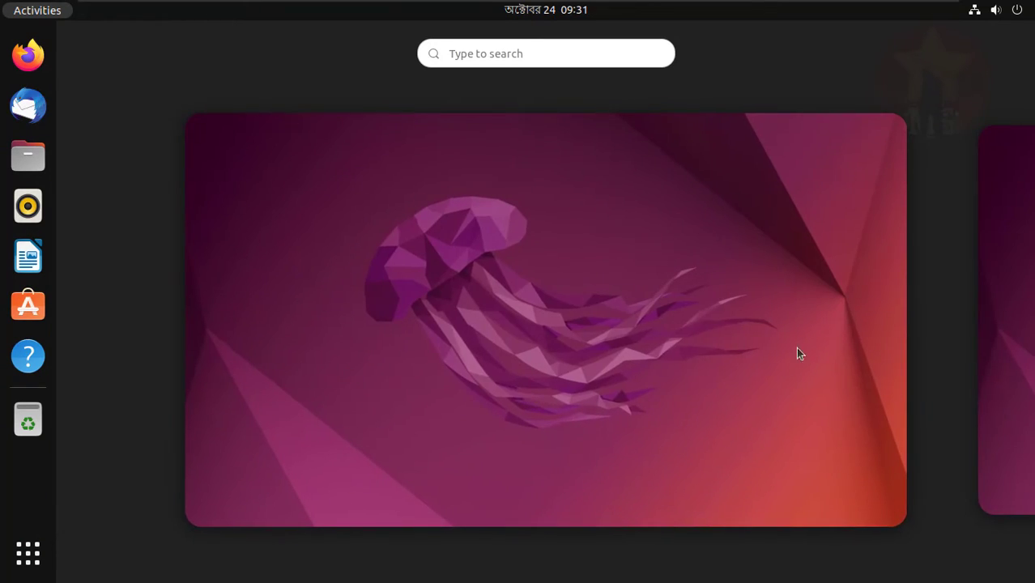
{"action": "left_click", "coordinate": [558, 336]}
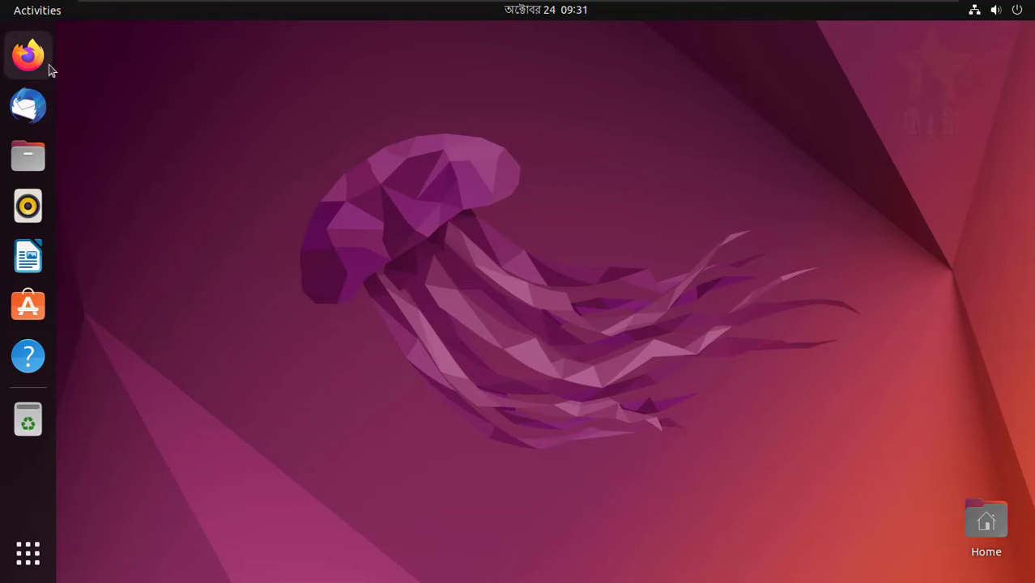
Browse both pages of installed applications in the application overview and return to the desktop.
{"action": "left_click", "coordinate": [25, 70]}
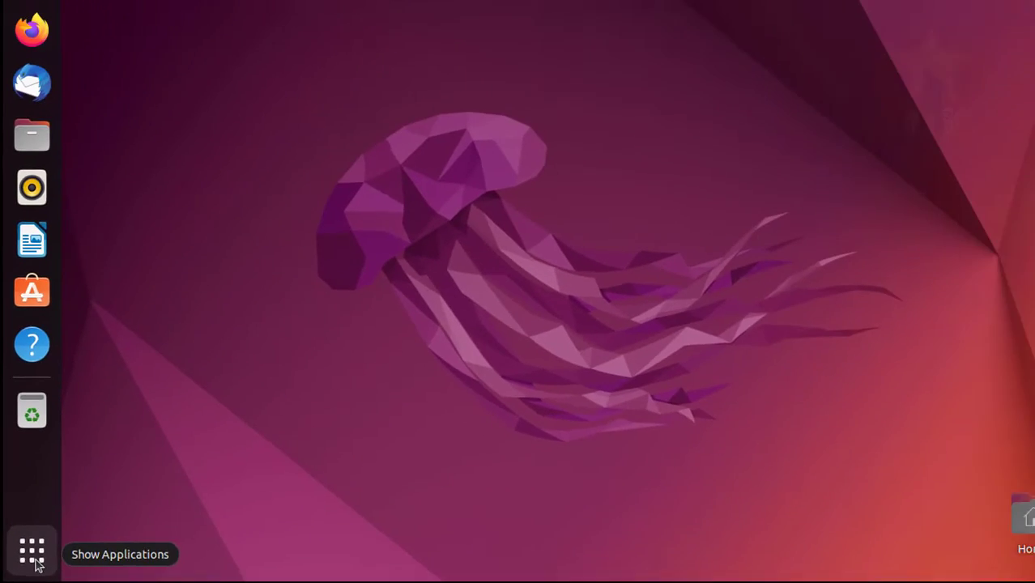
{"action": "left_click", "coordinate": [109, 522]}
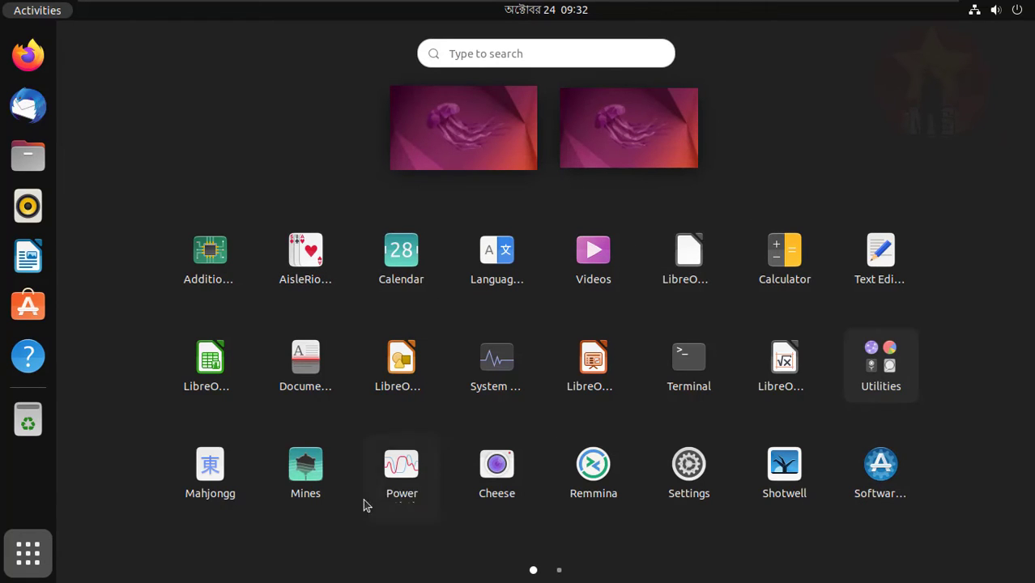
{"action": "scroll", "coordinate": [481, 500], "scroll_direction": "down", "scroll_amount": 1}
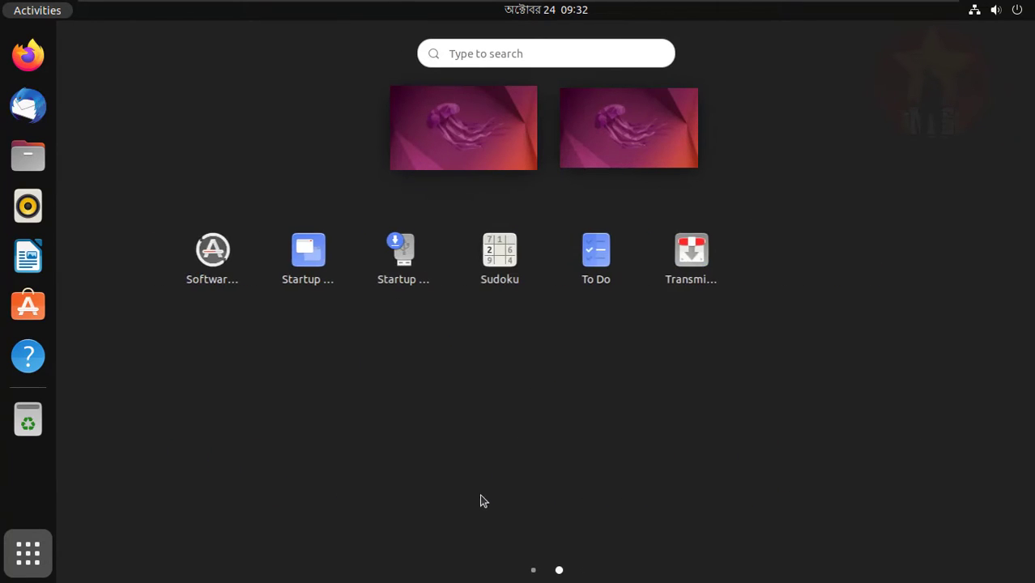
{"action": "scroll", "coordinate": [481, 500], "scroll_direction": "up", "scroll_amount": 1}
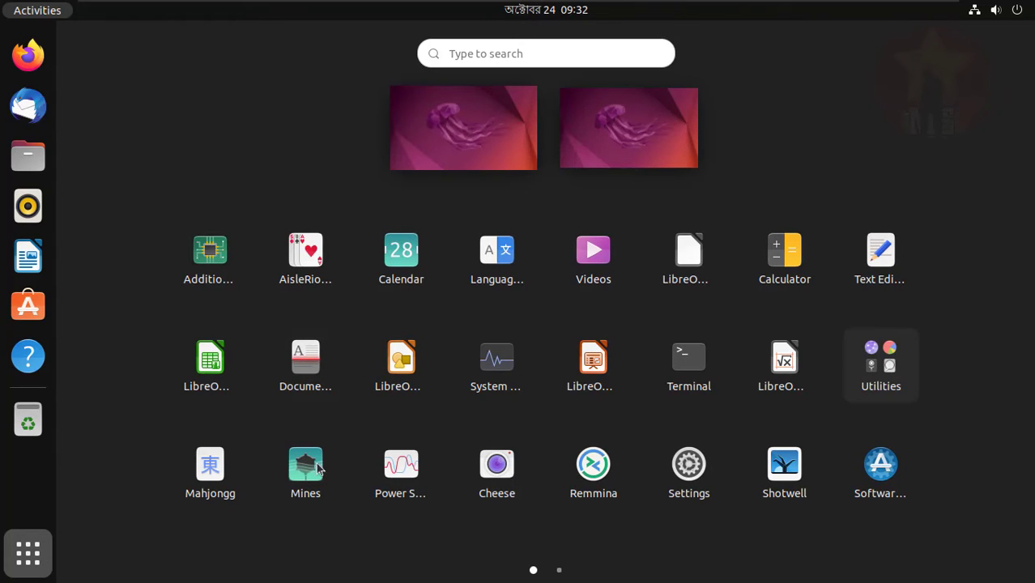
{"action": "scroll", "coordinate": [599, 519], "scroll_direction": "down", "scroll_amount": 1}
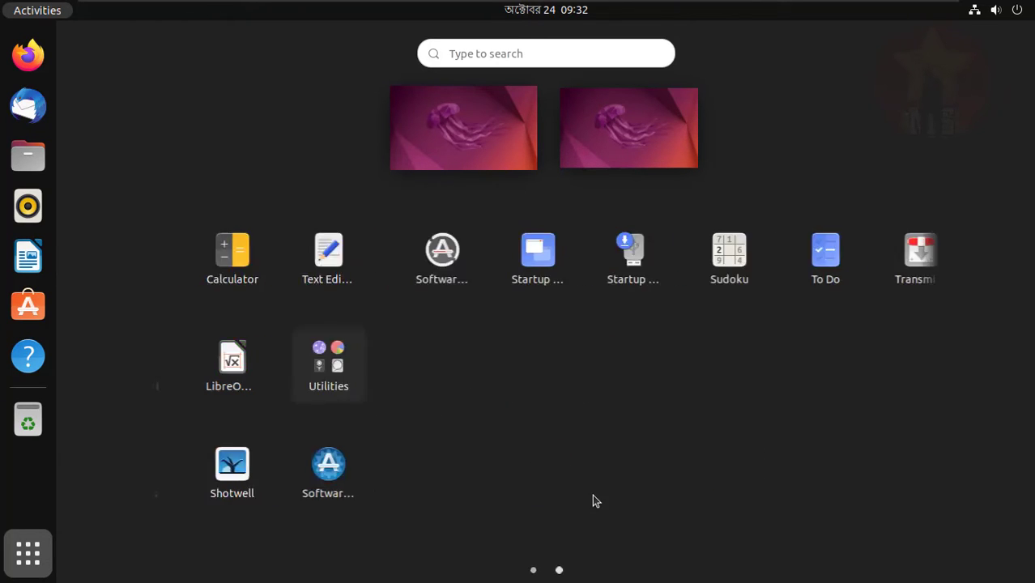
{"action": "scroll", "coordinate": [592, 501], "scroll_direction": "up", "scroll_amount": 1}
{"action": "scroll", "coordinate": [533, 319], "scroll_direction": "down", "scroll_amount": 1}
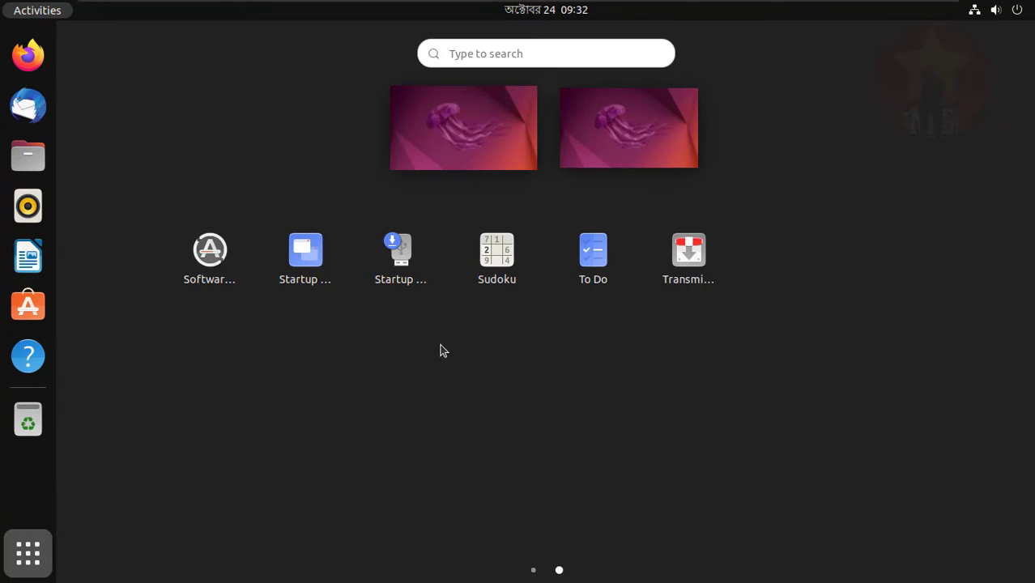
{"action": "left_click", "coordinate": [48, 557]}
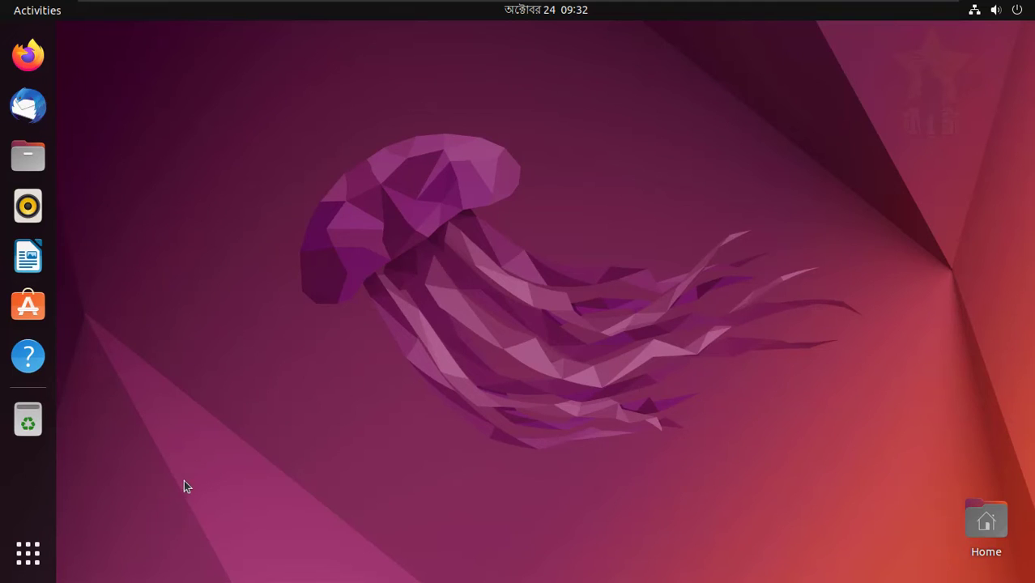
Launch Software Updater from the second page of installed applications.
{"action": "left_click", "coordinate": [27, 555]}
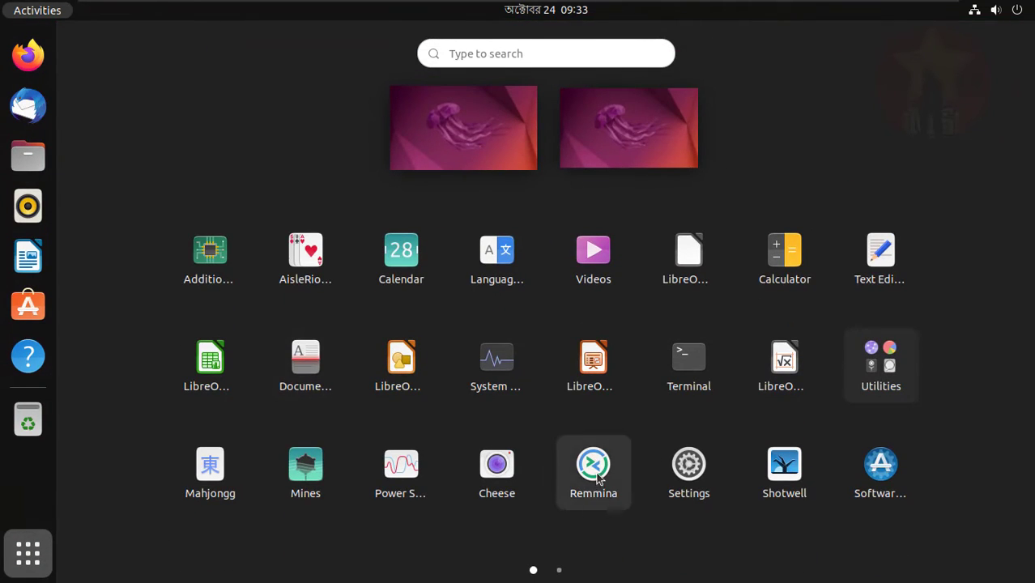
{"action": "scroll", "coordinate": [596, 472], "scroll_direction": "down", "scroll_amount": 1}
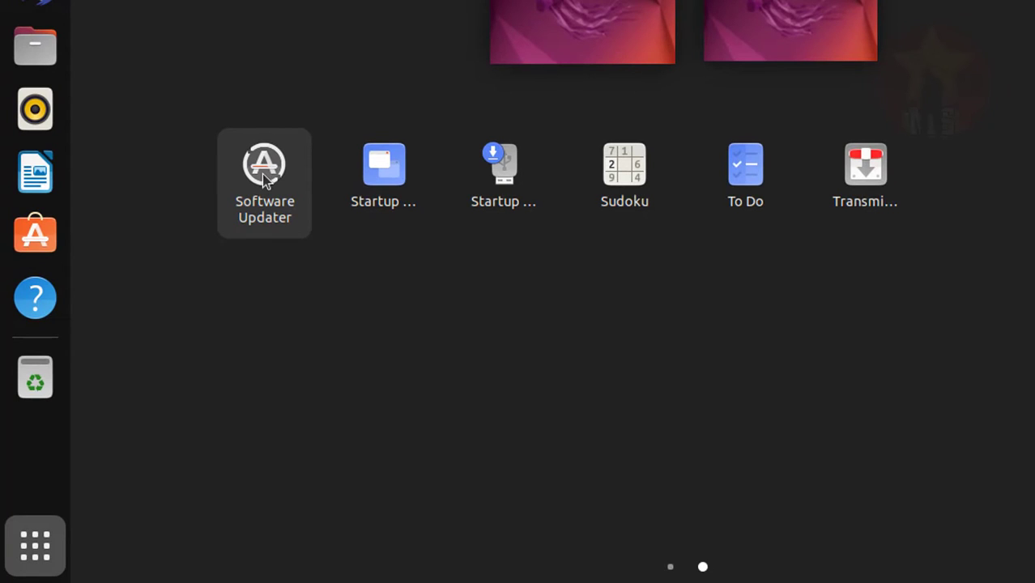
{"action": "left_click", "coordinate": [264, 171]}
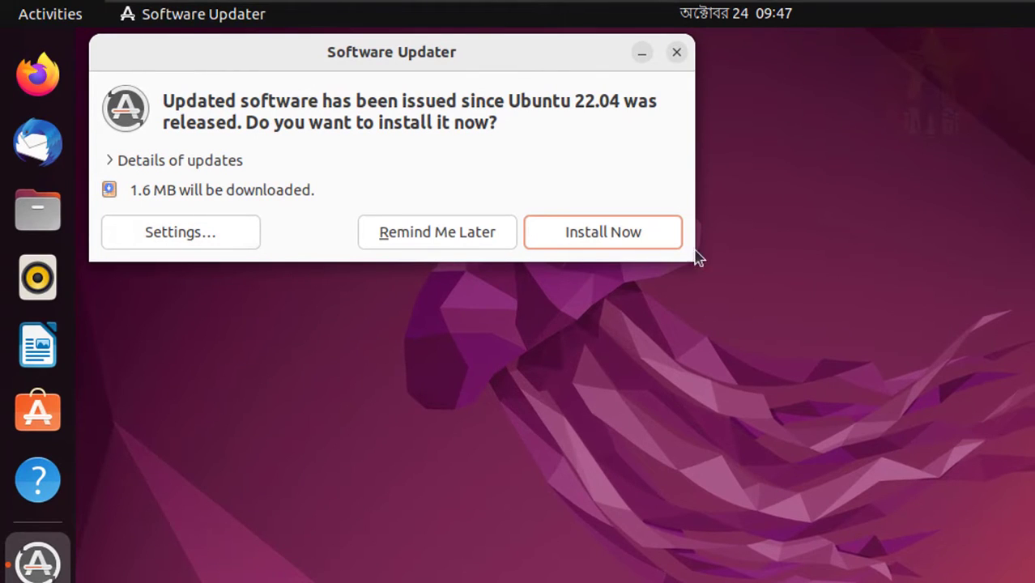
Install the available Ubuntu updates, moving the updater window away from the corner and checking the installation details.
{"action": "left_click", "coordinate": [587, 241]}
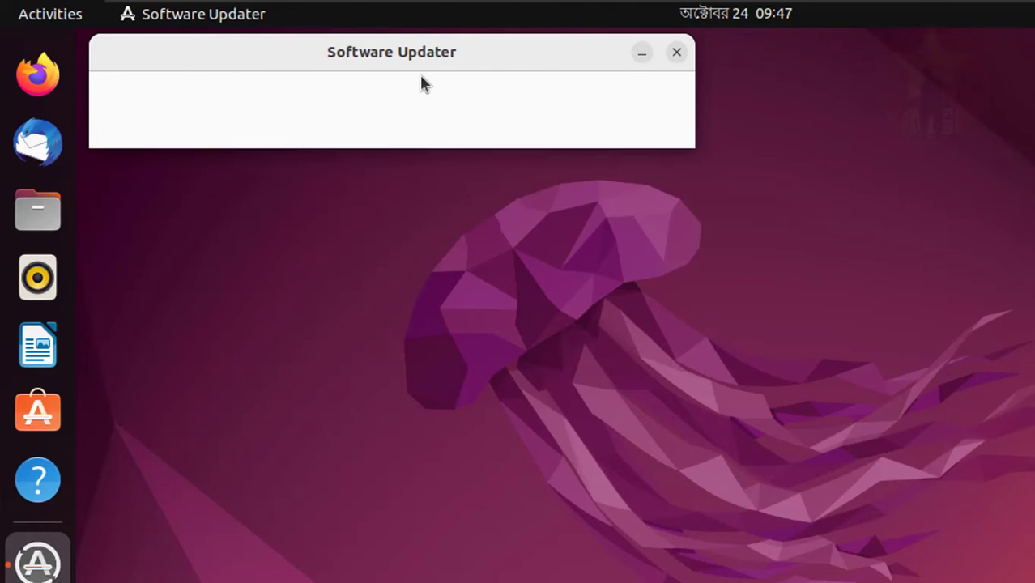
{"action": "left_click_drag", "start_coordinate": [365, 51], "coordinate": [676, 139]}
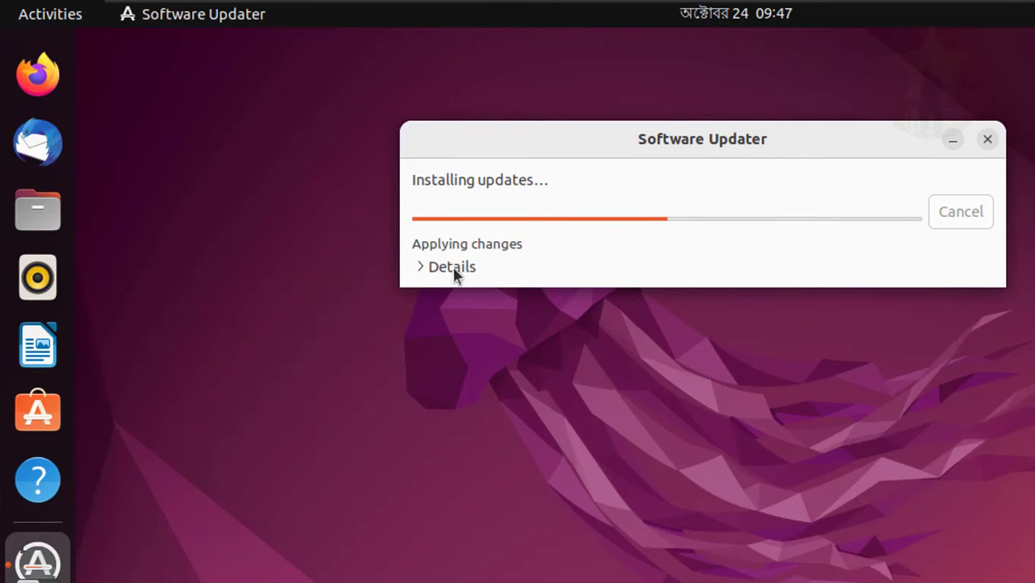
{"action": "left_click", "coordinate": [420, 266]}
{"action": "left_click", "coordinate": [420, 267]}
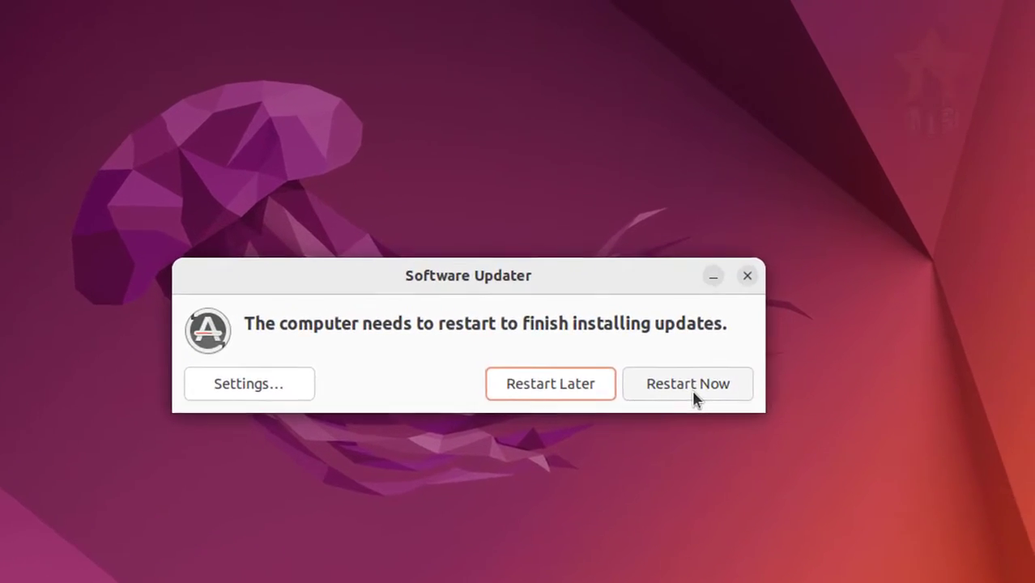
Restart the computer to finish installing the updates and log back in with the account password.
{"action": "left_click_drag", "start_coordinate": [628, 302], "coordinate": [510, 166]}
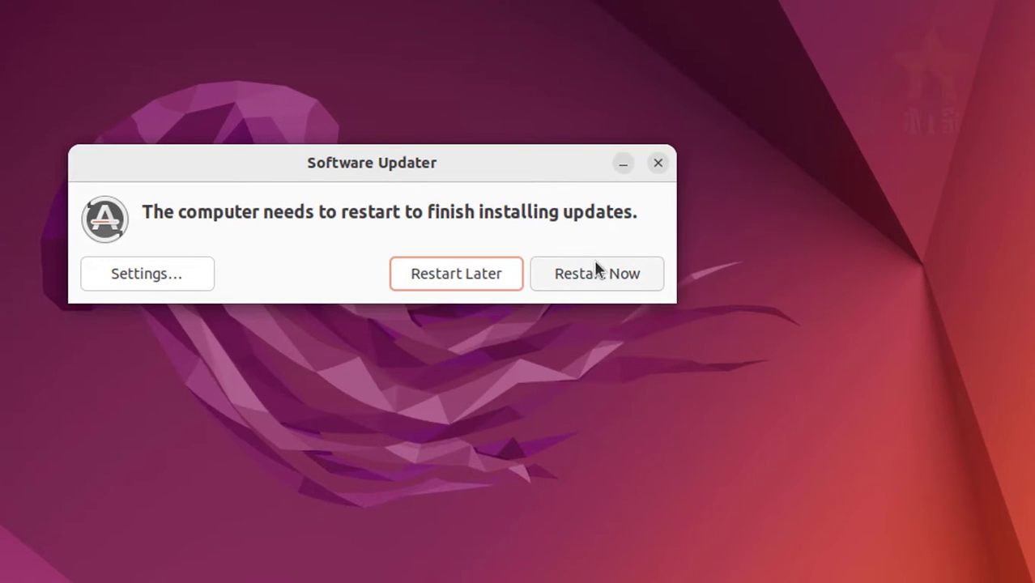
{"action": "left_click", "coordinate": [588, 278]}
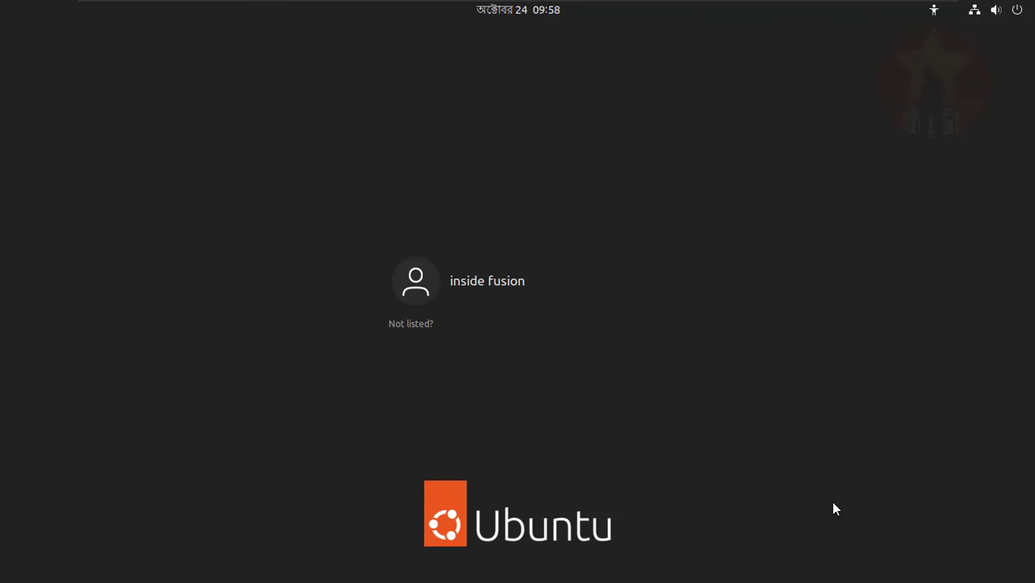
{"action": "left_click", "coordinate": [479, 286]}
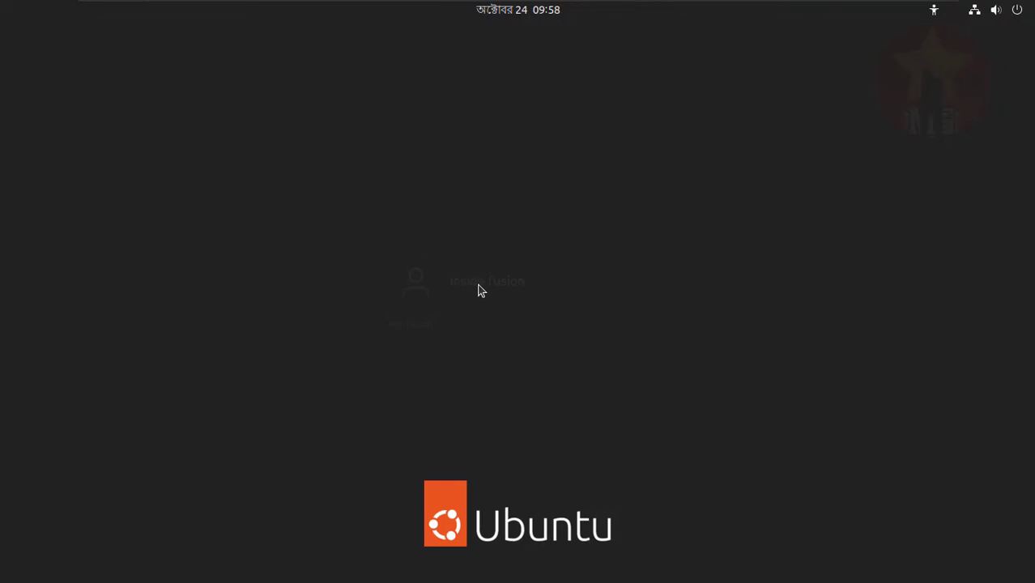
{"action": "type", "text": "••"}
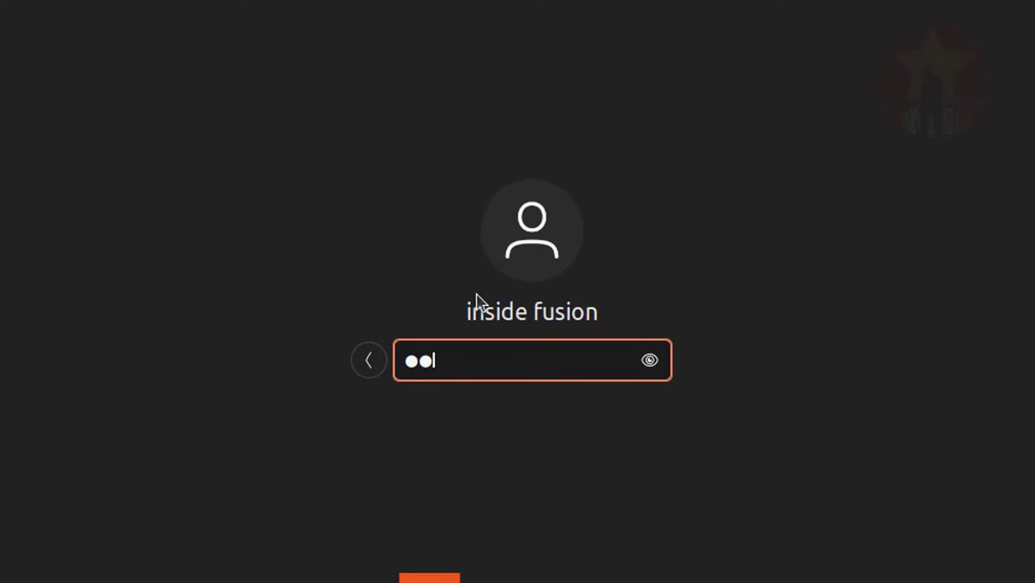
{"action": "key", "text": "Return"}
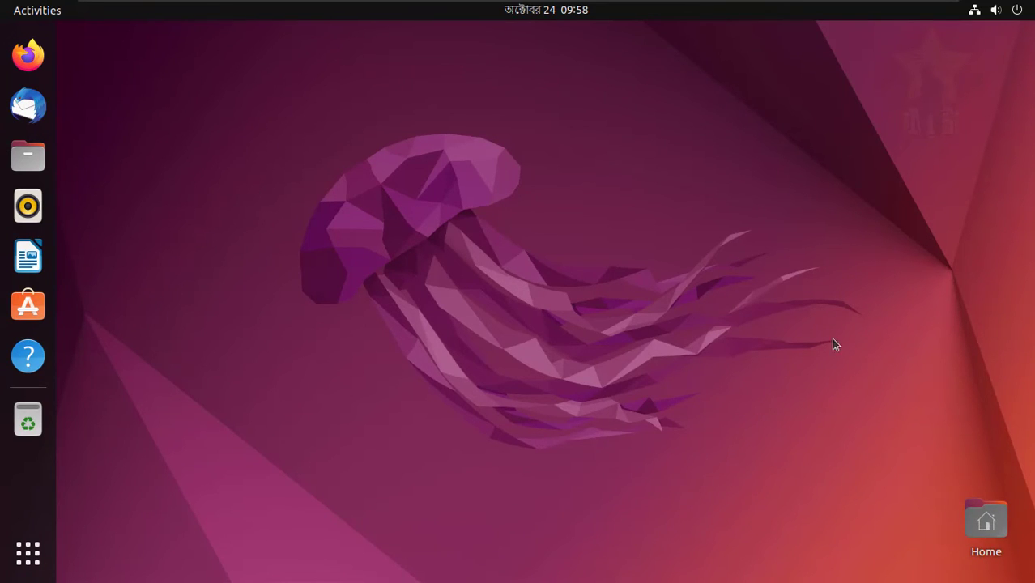
{"action": "left_click", "coordinate": [22, 568]}
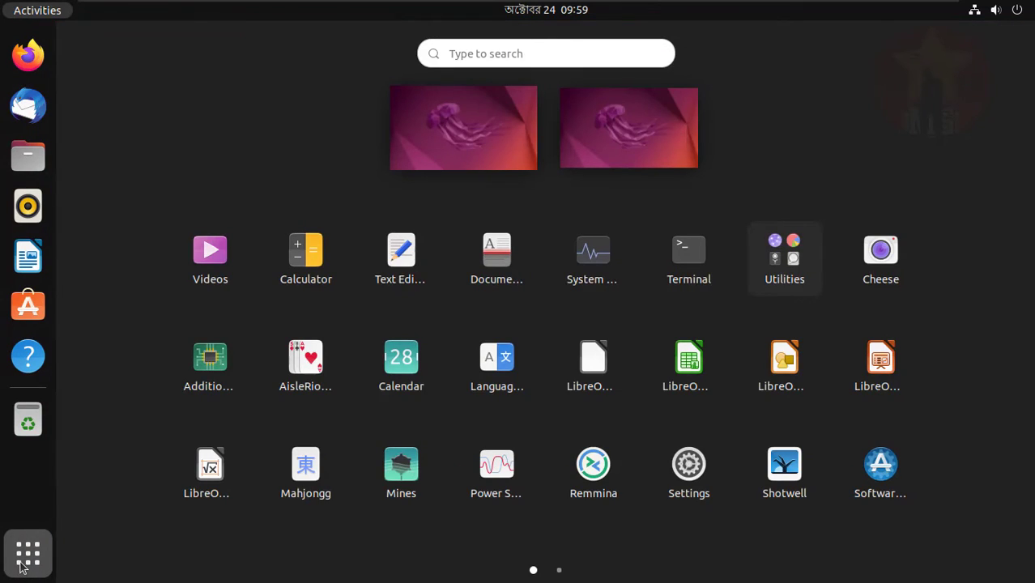
{"action": "left_click", "coordinate": [726, 441]}
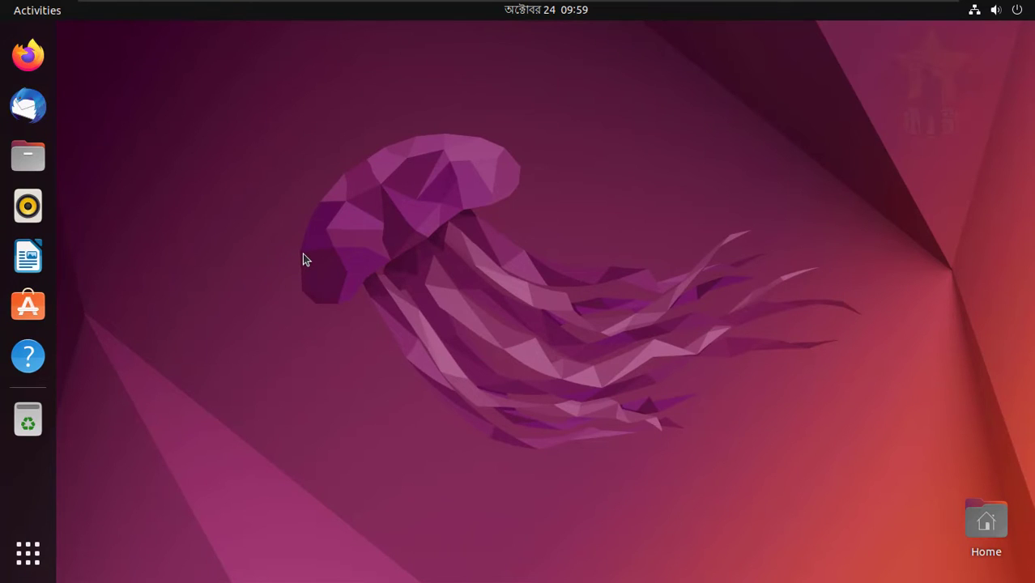
{"action": "right_click", "coordinate": [643, 121]}
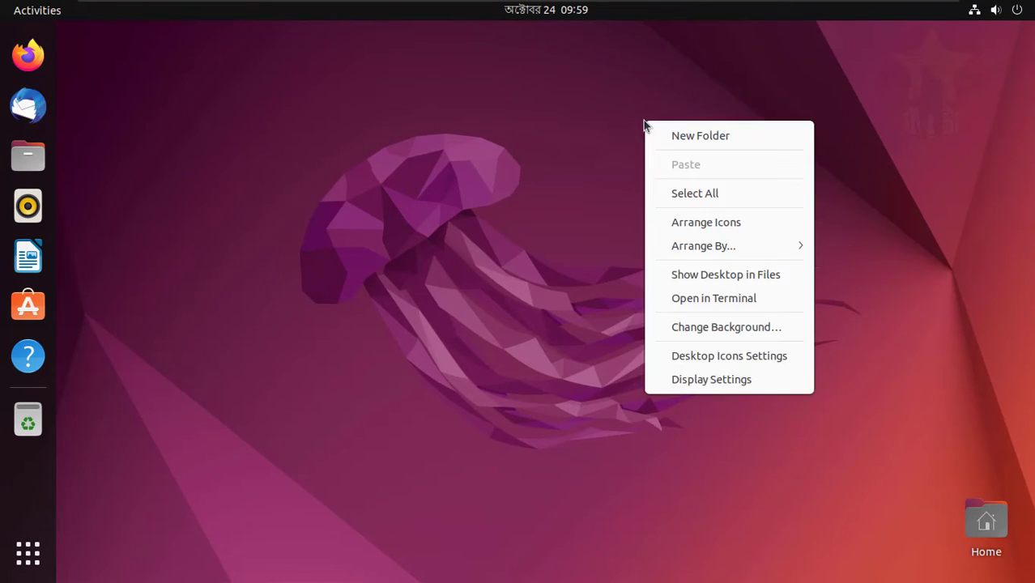
{"action": "left_click", "coordinate": [550, 136]}
Open the system settings from the system controls, view the Bluetooth settings and go to the Background settings.
{"action": "left_click", "coordinate": [1017, 11]}
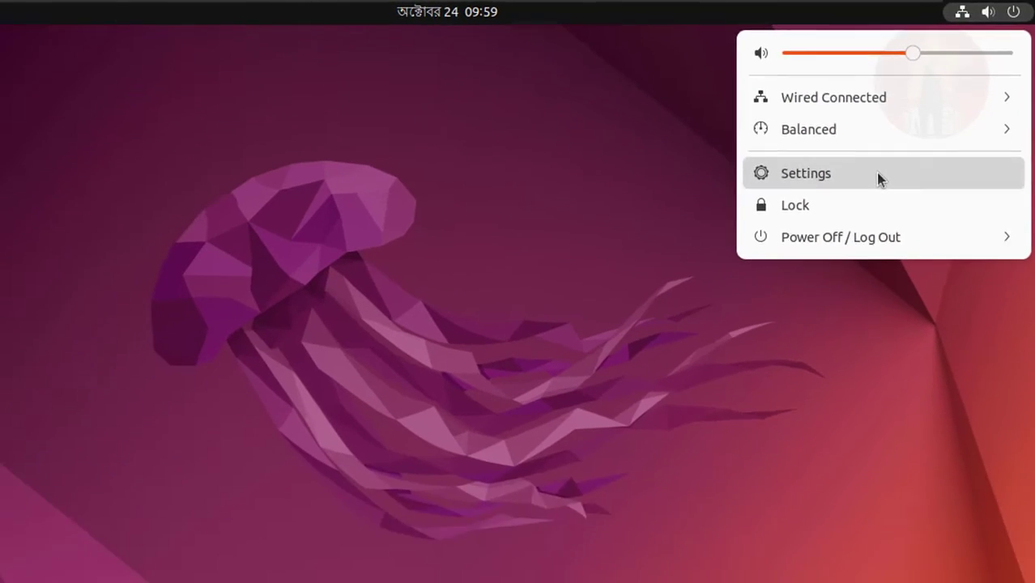
{"action": "left_click", "coordinate": [878, 175]}
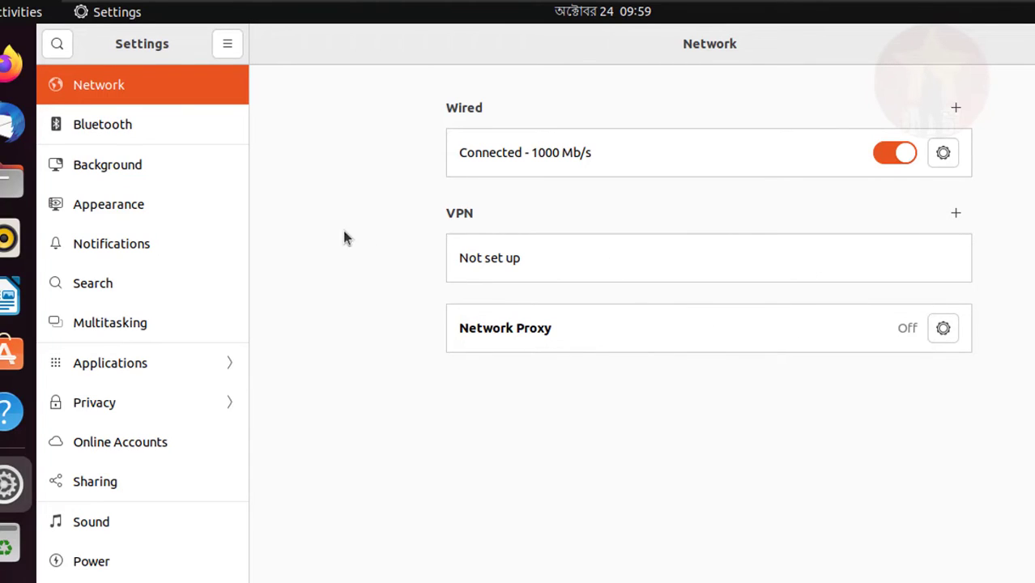
{"action": "left_click", "coordinate": [124, 137]}
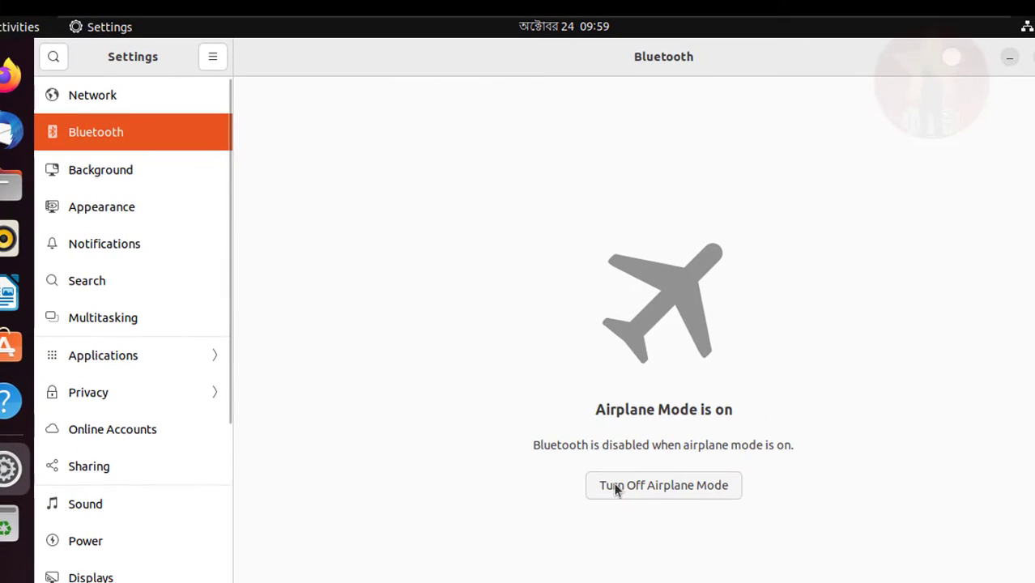
{"action": "left_click", "coordinate": [81, 177]}
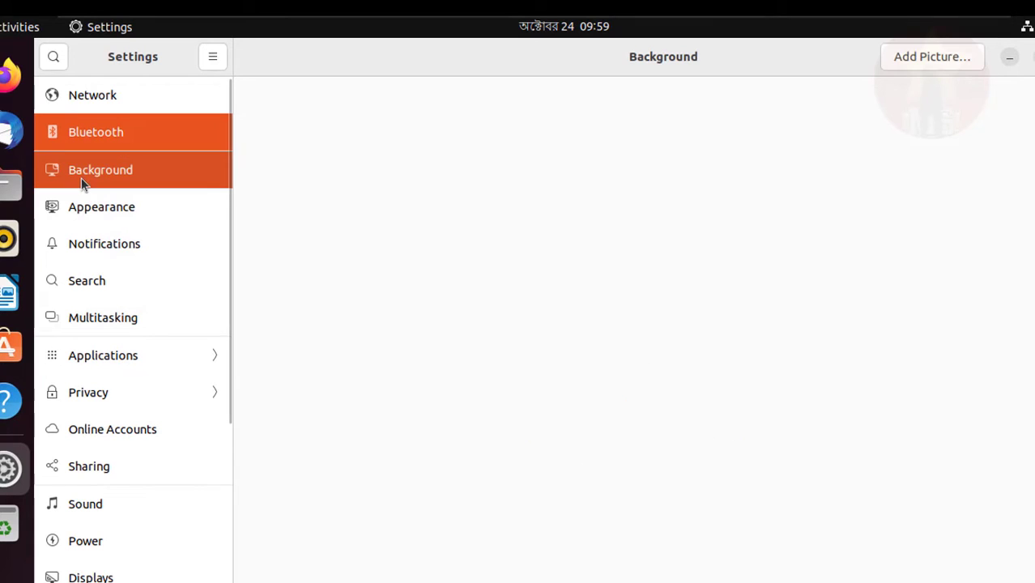
Restore the Settings window to a smaller size, move it toward the screen's centre and set the yellow flower picture as the desktop background.
{"action": "left_click", "coordinate": [615, 27]}
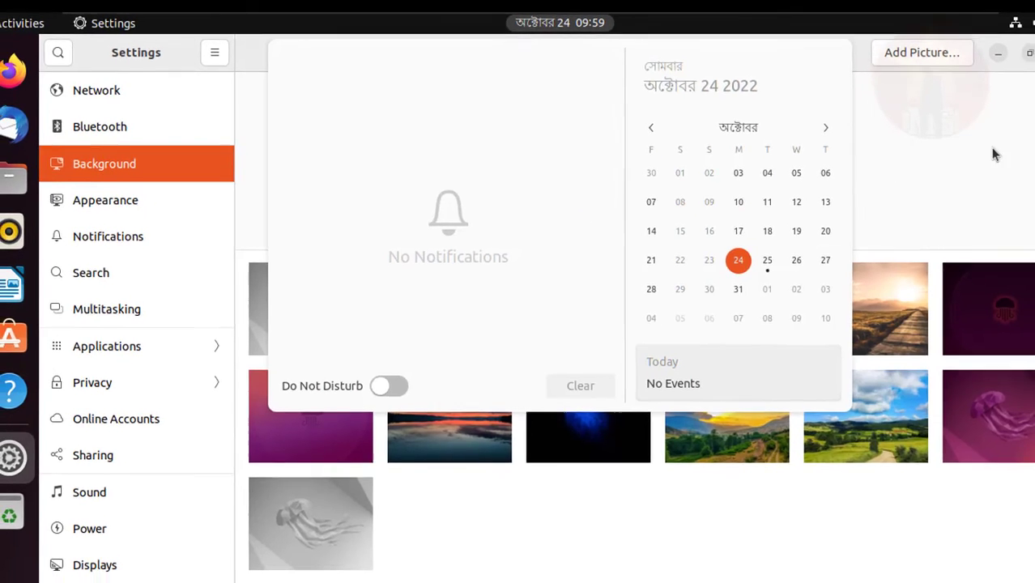
{"action": "left_click", "coordinate": [994, 154]}
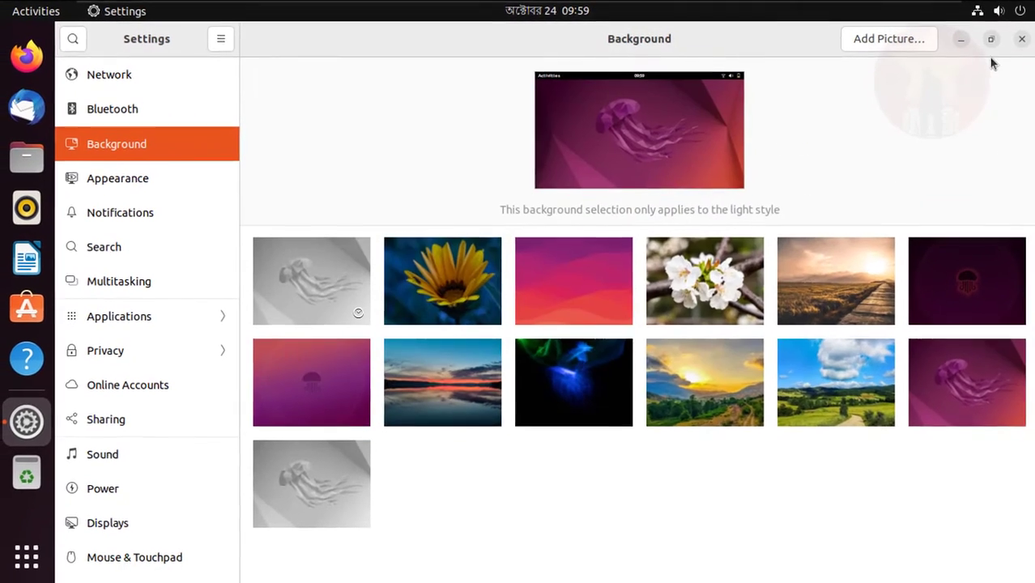
{"action": "left_click", "coordinate": [1025, 51]}
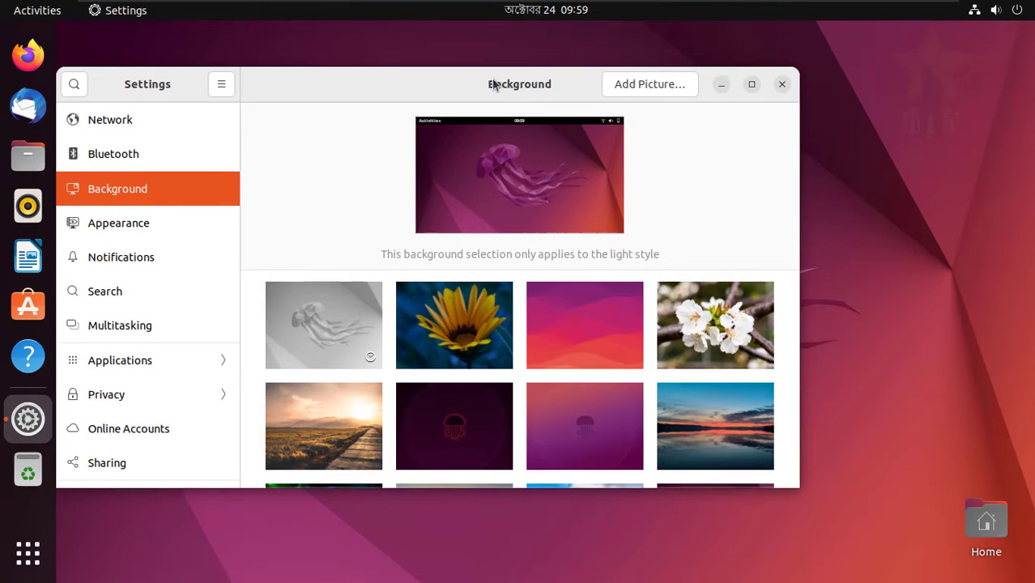
{"action": "left_click_drag", "start_coordinate": [493, 85], "coordinate": [654, 84]}
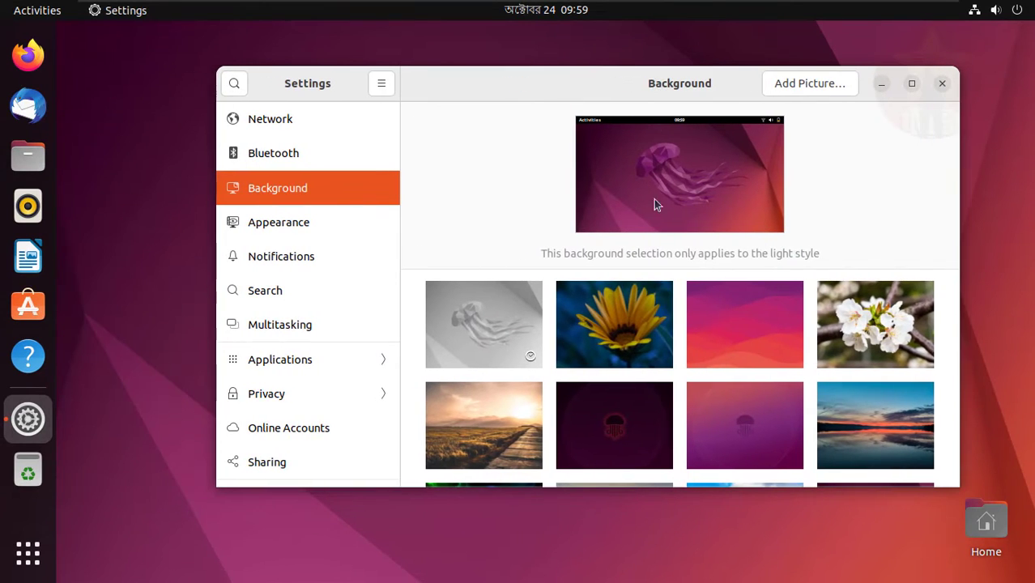
{"action": "left_click", "coordinate": [617, 345]}
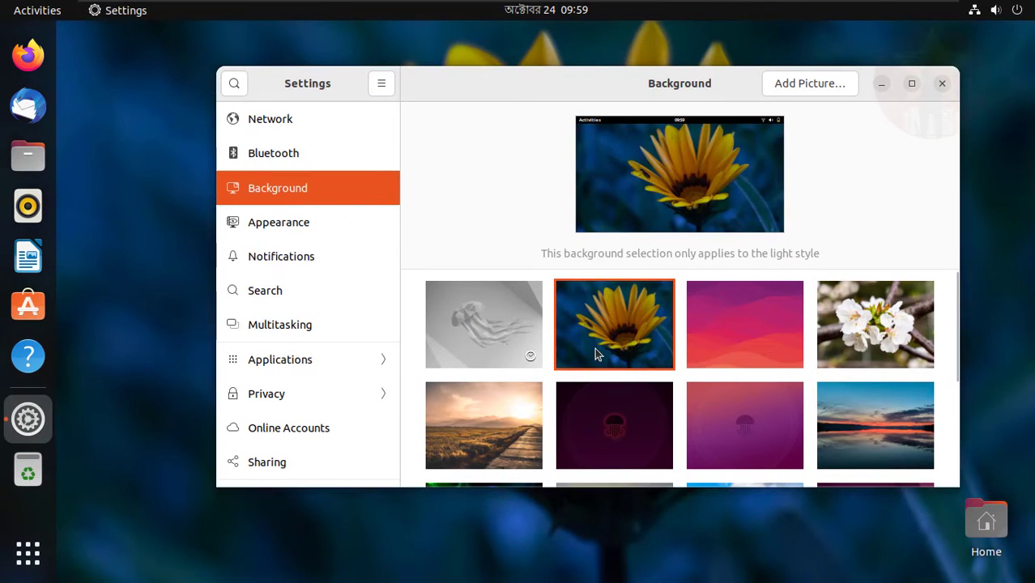
Try the white blossom, field path and lake sunset pictures as desktop background, moving the Settings window aside to see each one.
{"action": "left_click_drag", "start_coordinate": [616, 84], "coordinate": [661, 90]}
{"action": "left_click", "coordinate": [875, 359]}
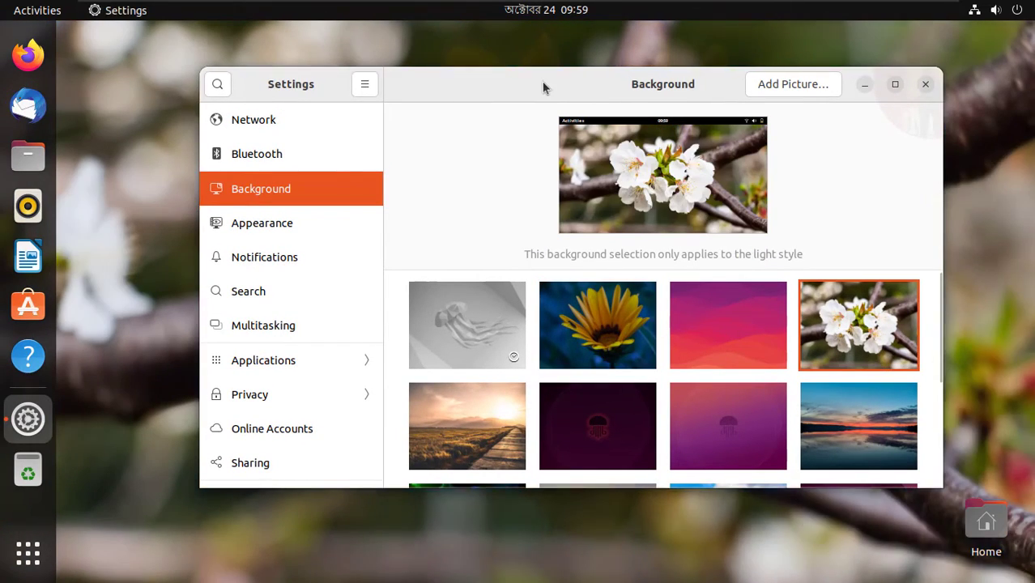
{"action": "left_click_drag", "start_coordinate": [545, 88], "coordinate": [704, 95]}
{"action": "left_click", "coordinate": [656, 420]}
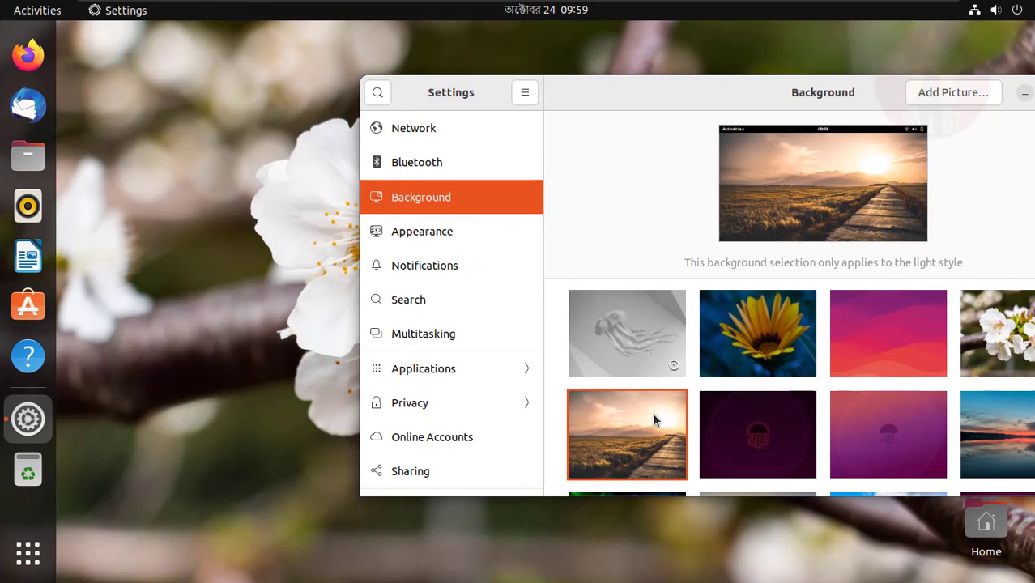
{"action": "scroll", "coordinate": [810, 428], "scroll_direction": "down", "scroll_amount": 1}
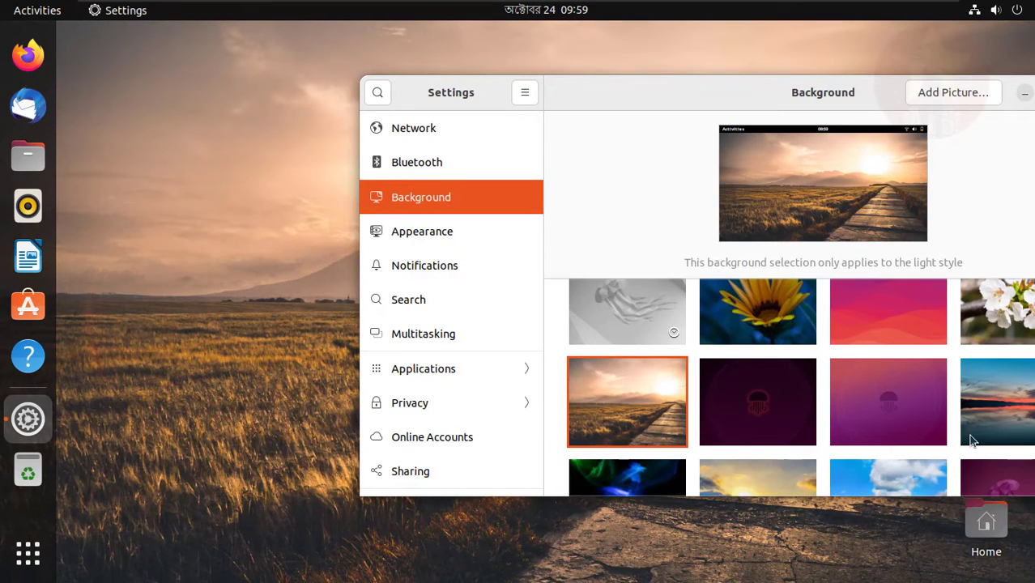
{"action": "left_click", "coordinate": [1028, 429]}
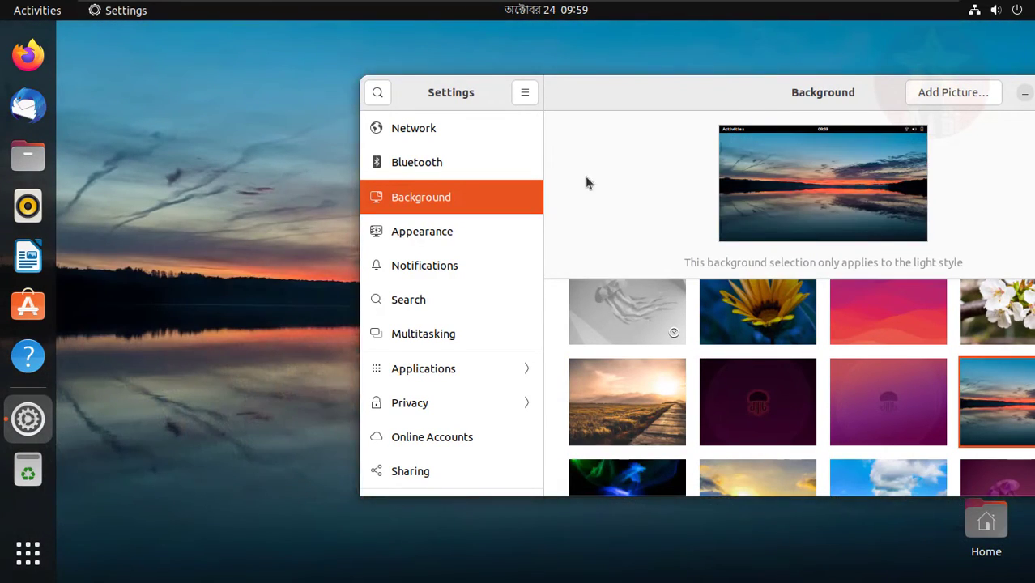
{"action": "left_click_drag", "start_coordinate": [745, 105], "coordinate": [556, 174]}
Look for a custom background picture in the Music, Videos, Downloads and Pictures folders, and cancel adding one.
{"action": "scroll", "coordinate": [745, 504], "scroll_direction": "down", "scroll_amount": 3}
{"action": "scroll", "coordinate": [745, 486], "scroll_direction": "down", "scroll_amount": 2}
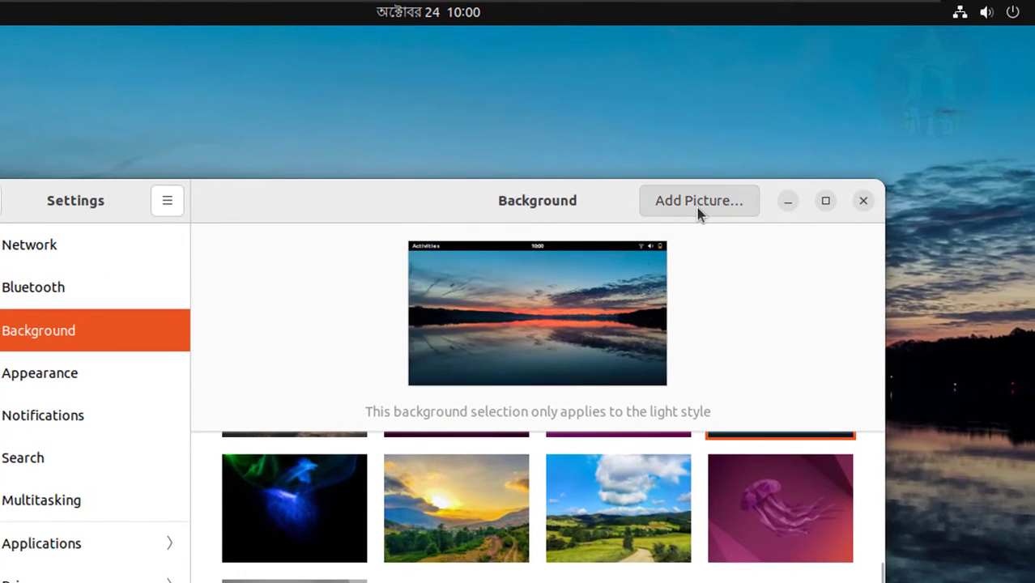
{"action": "left_click", "coordinate": [699, 208]}
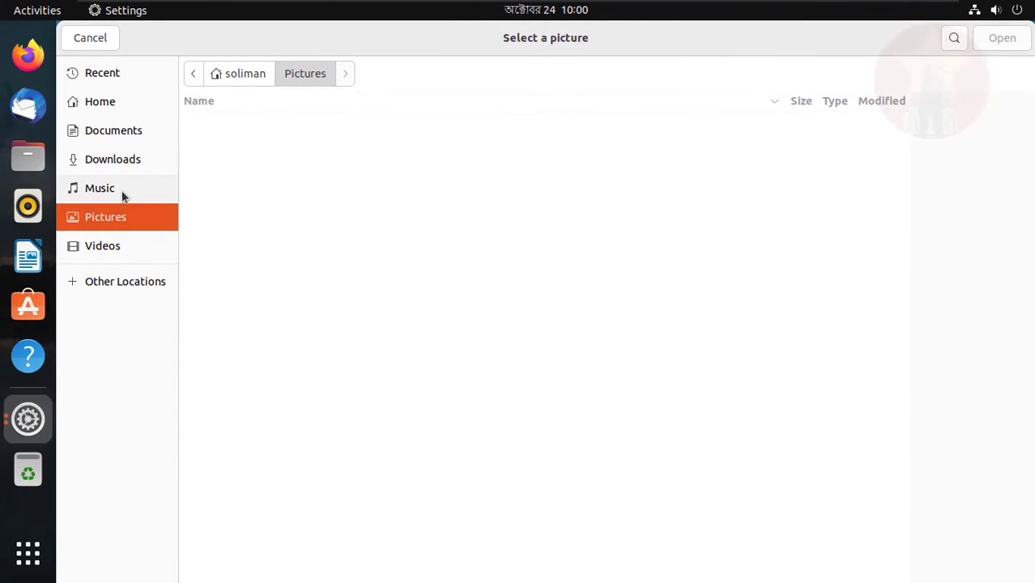
{"action": "left_click", "coordinate": [122, 191]}
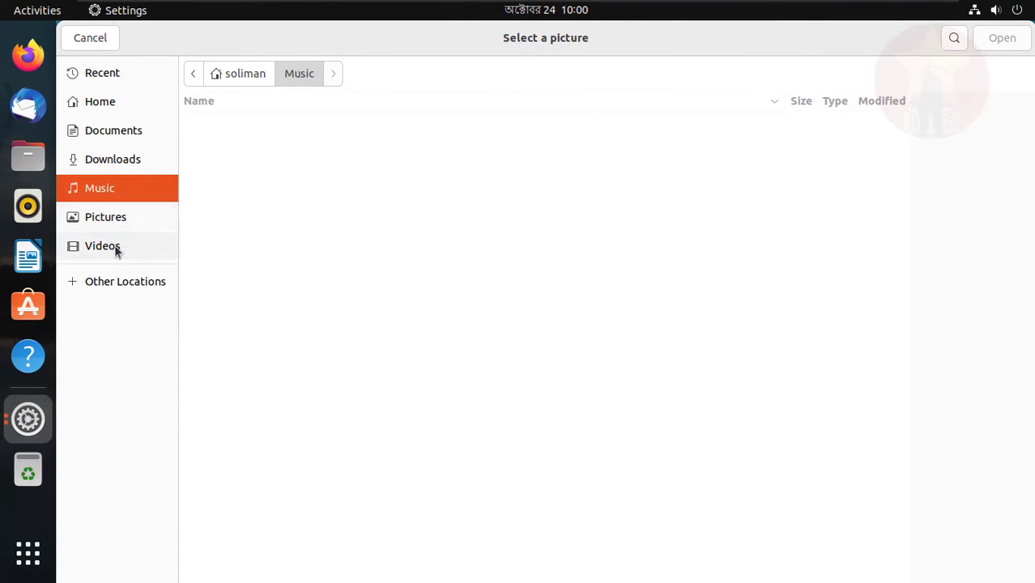
{"action": "left_click", "coordinate": [116, 247]}
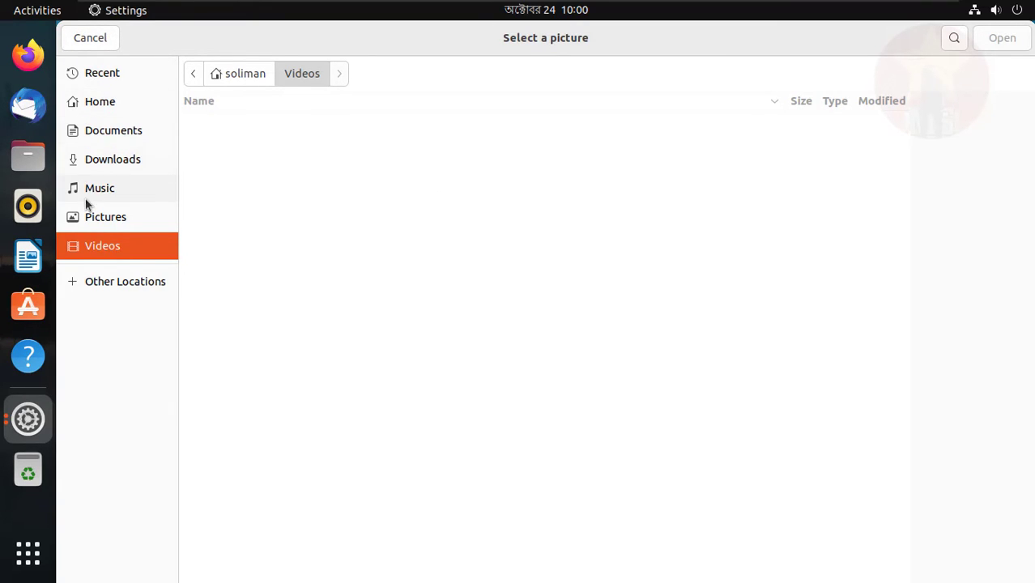
{"action": "left_click", "coordinate": [121, 158]}
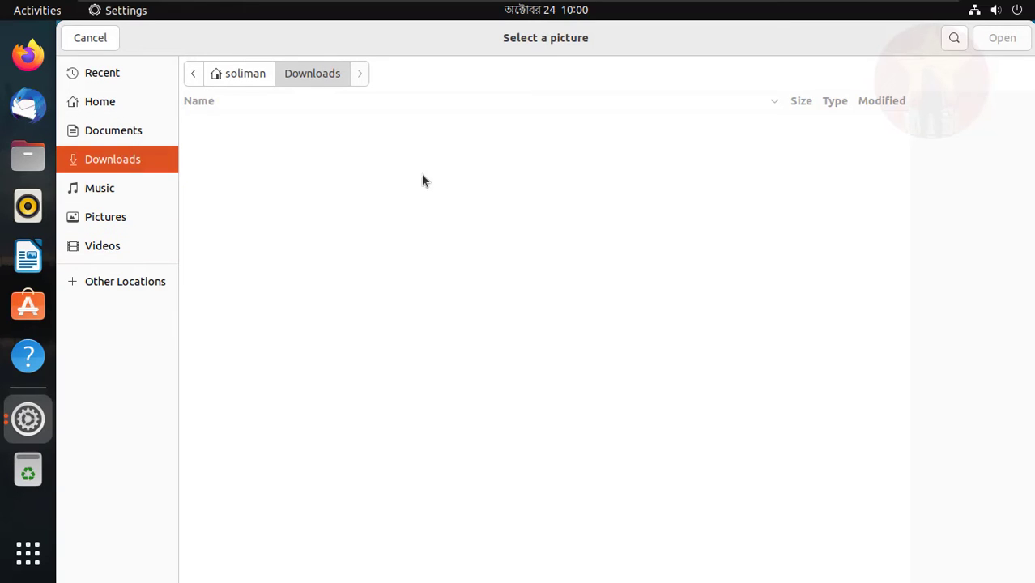
{"action": "left_click", "coordinate": [111, 227]}
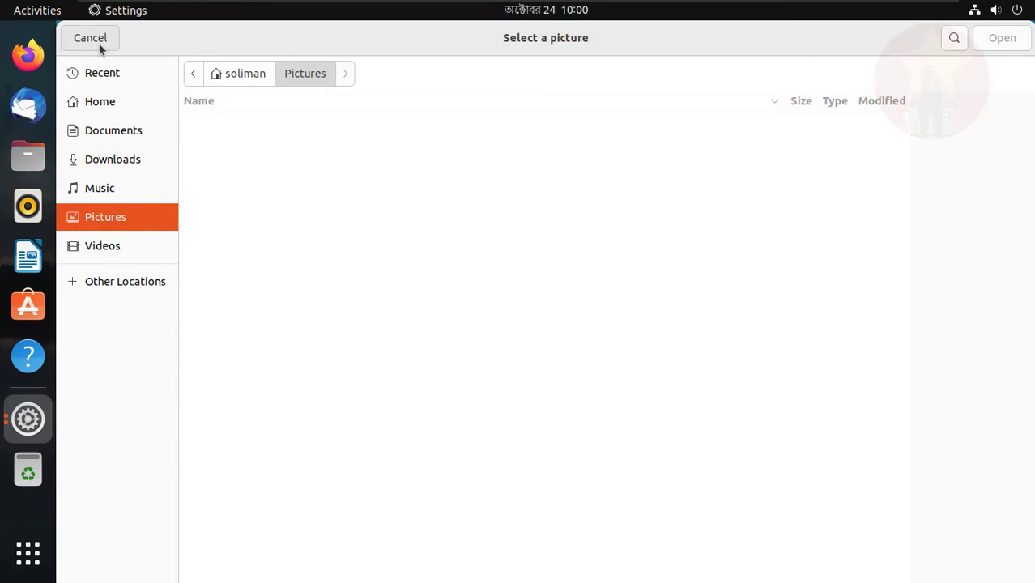
{"action": "left_click", "coordinate": [98, 43]}
Set the yellow flower picture as the desktop background and move the Settings window higher on the screen.
{"action": "scroll", "coordinate": [713, 454], "scroll_direction": "up", "scroll_amount": 5}
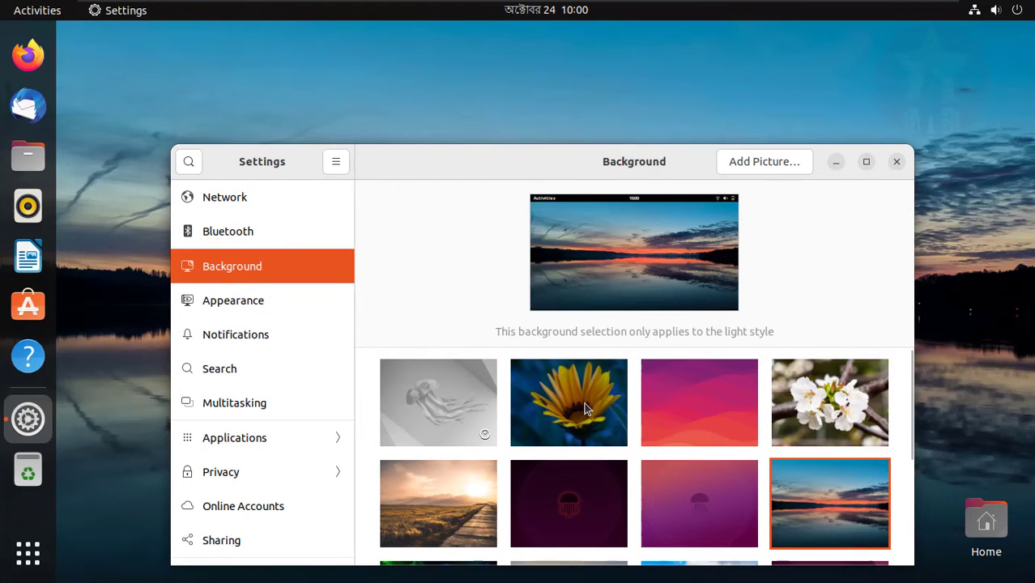
{"action": "left_click", "coordinate": [590, 410]}
{"action": "left_click_drag", "start_coordinate": [555, 175], "coordinate": [519, 110]}
{"action": "scroll", "coordinate": [693, 463], "scroll_direction": "down", "scroll_amount": 5}
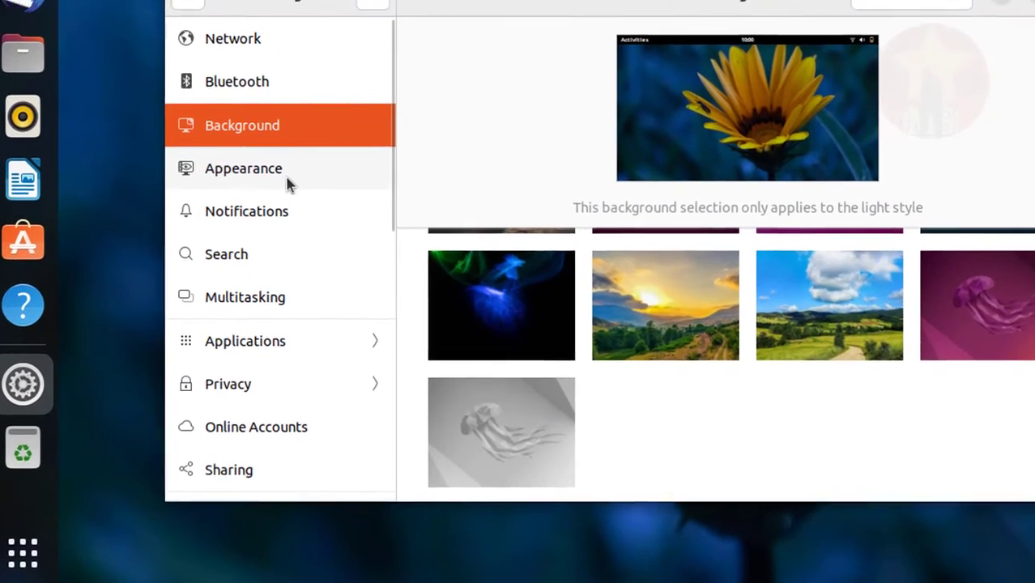
Go to the Appearance settings, set the accent colour to blue and move the Settings window to view the desktop.
{"action": "left_click", "coordinate": [280, 199]}
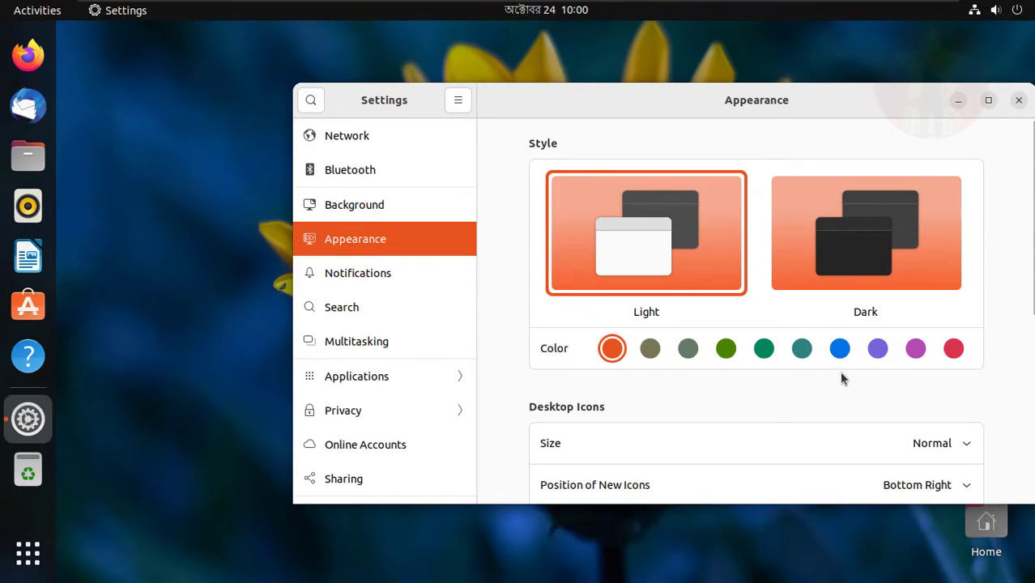
{"action": "left_click", "coordinate": [842, 356]}
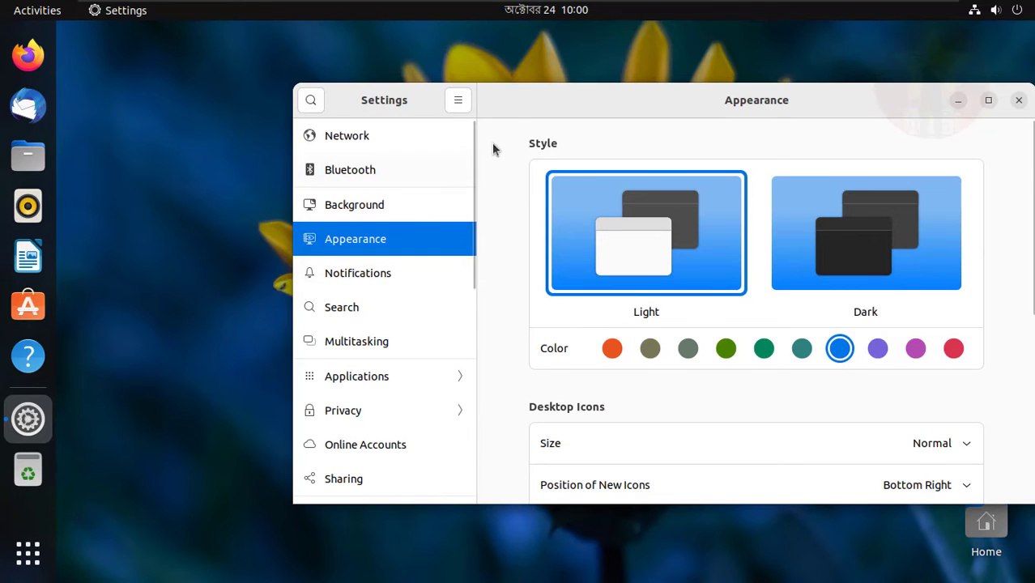
{"action": "left_click_drag", "start_coordinate": [519, 98], "coordinate": [567, 280]}
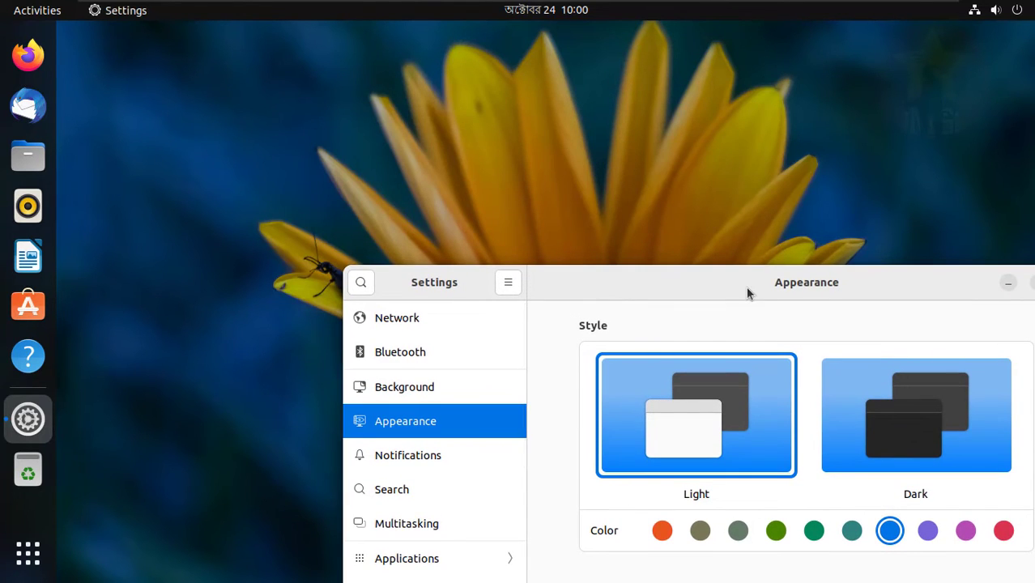
{"action": "left_click_drag", "start_coordinate": [746, 289], "coordinate": [647, 120]}
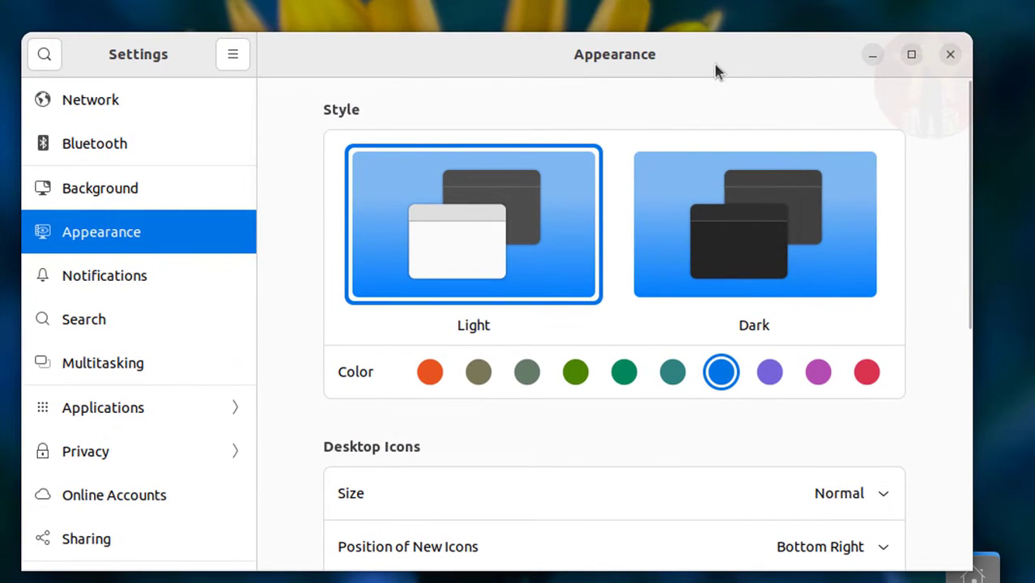
Maximize the Settings window, try the Large desktop icon size and return it to Normal.
{"action": "left_click", "coordinate": [908, 63]}
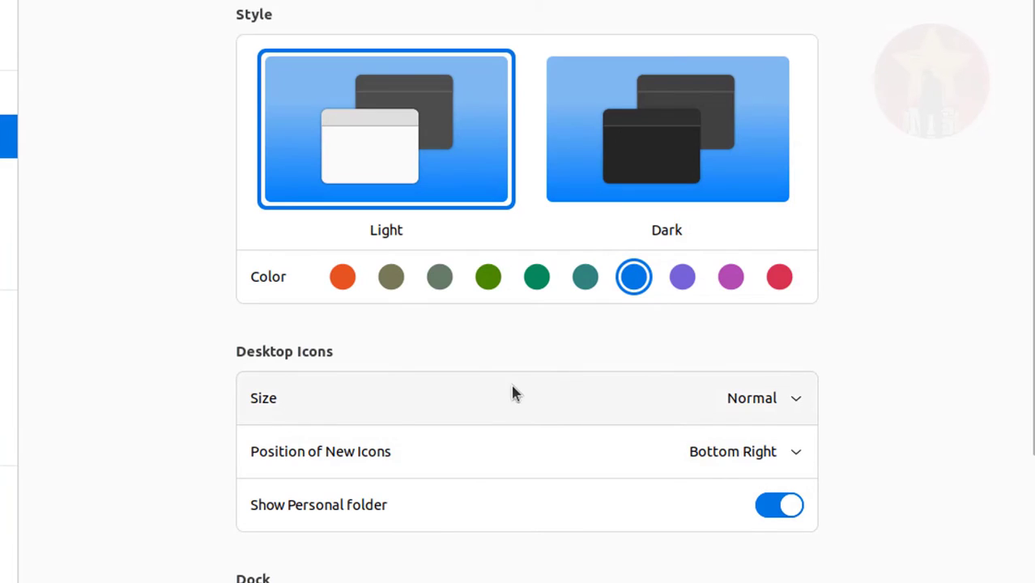
{"action": "left_click", "coordinate": [757, 398]}
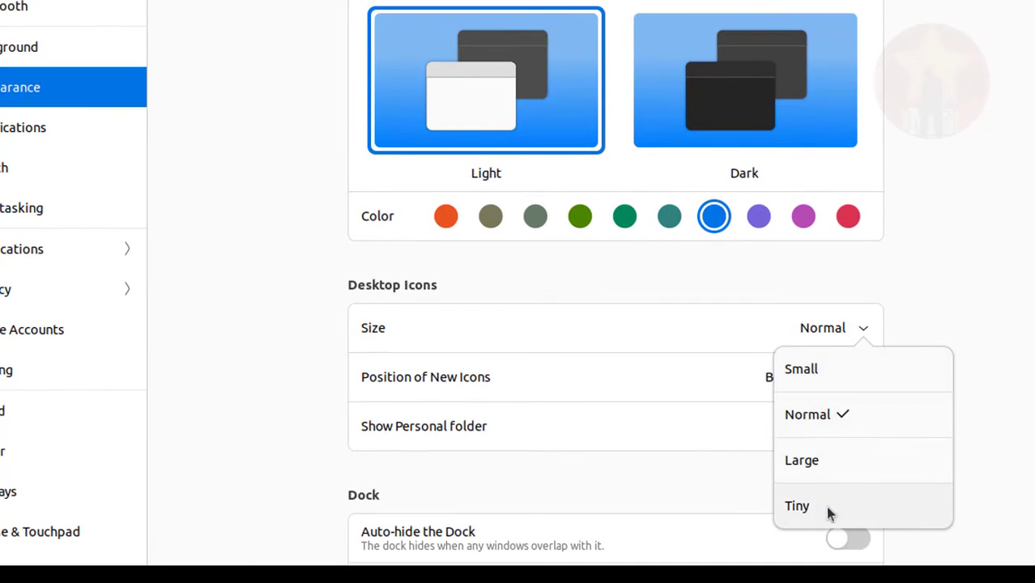
{"action": "left_click", "coordinate": [842, 478]}
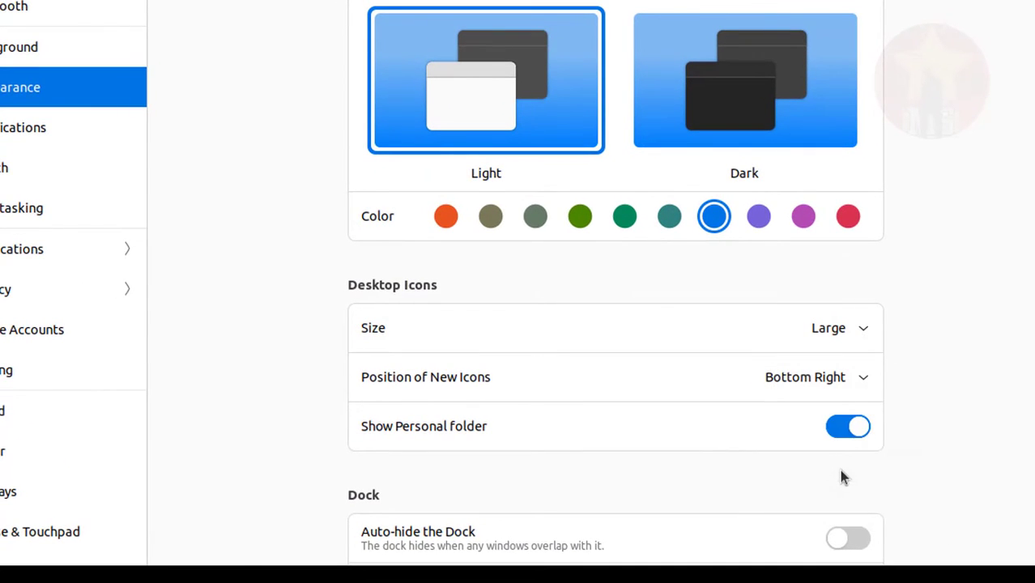
{"action": "left_click", "coordinate": [814, 335]}
{"action": "left_click", "coordinate": [814, 414]}
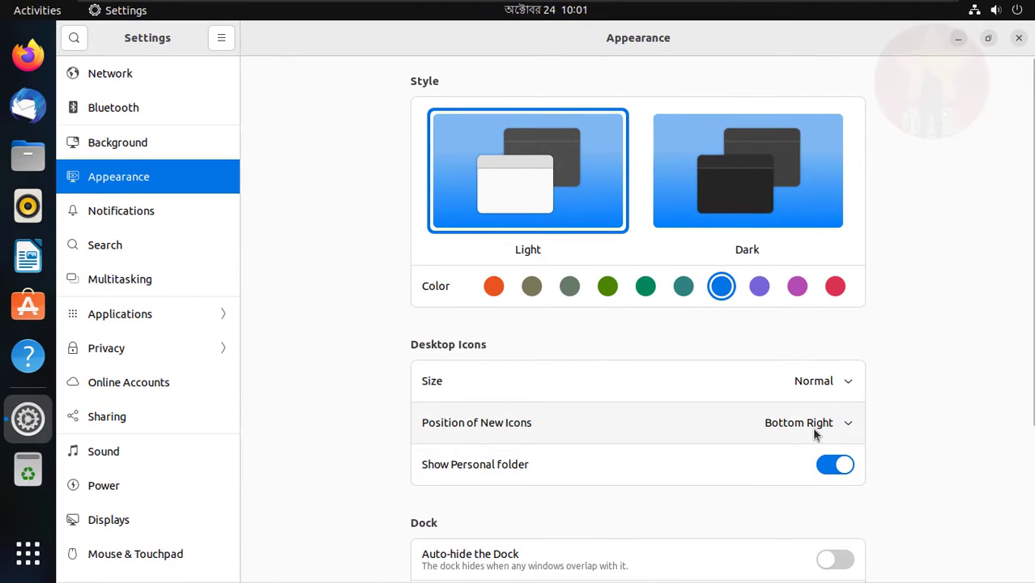
Set the position of new desktop icons to Bottom Left and restore the Settings window to its smaller size.
{"action": "mouse_move", "coordinate": [654, 15]}
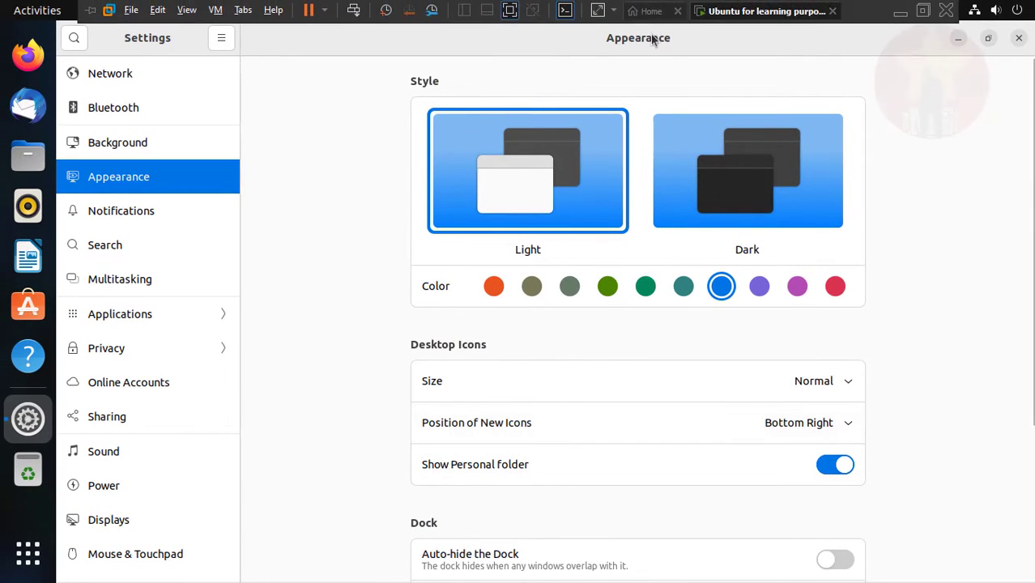
{"action": "left_click", "coordinate": [804, 426]}
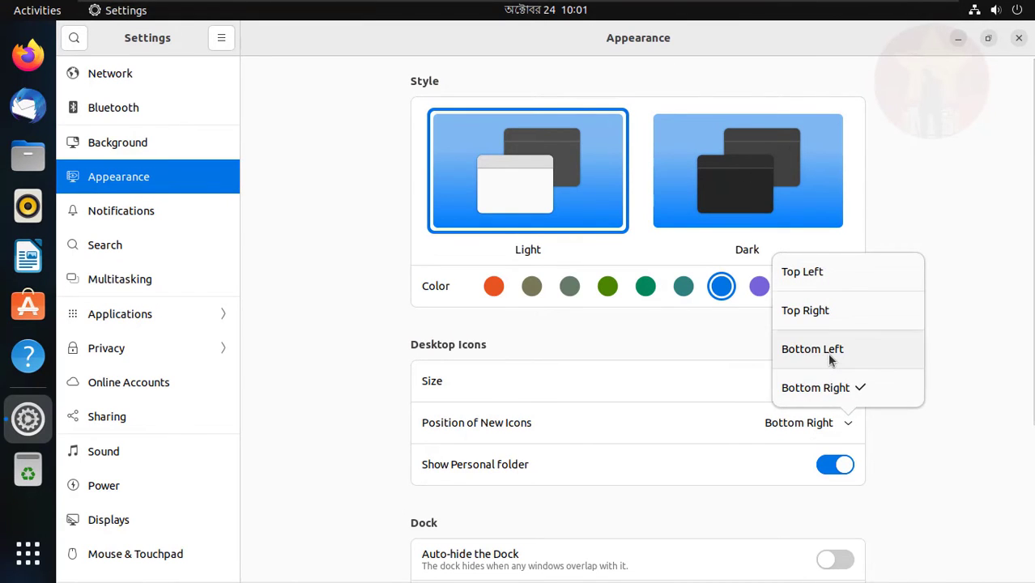
{"action": "left_click", "coordinate": [827, 353]}
{"action": "left_click", "coordinate": [988, 38]}
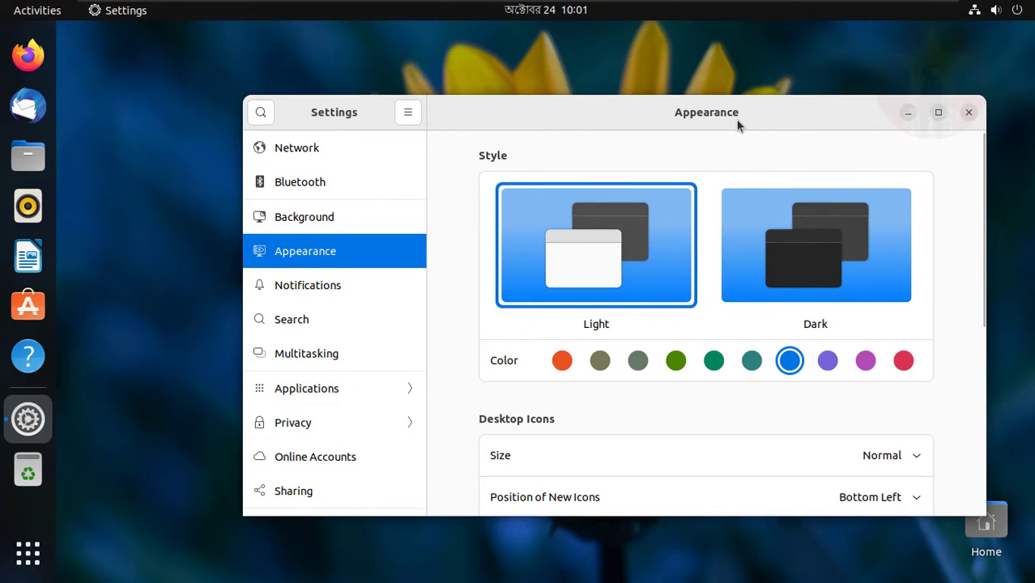
{"action": "left_click_drag", "start_coordinate": [736, 120], "coordinate": [735, 95]}
Turn on auto-hide for the dock, and switch its panel mode off and back on.
{"action": "scroll", "coordinate": [740, 445], "scroll_direction": "down", "scroll_amount": 5}
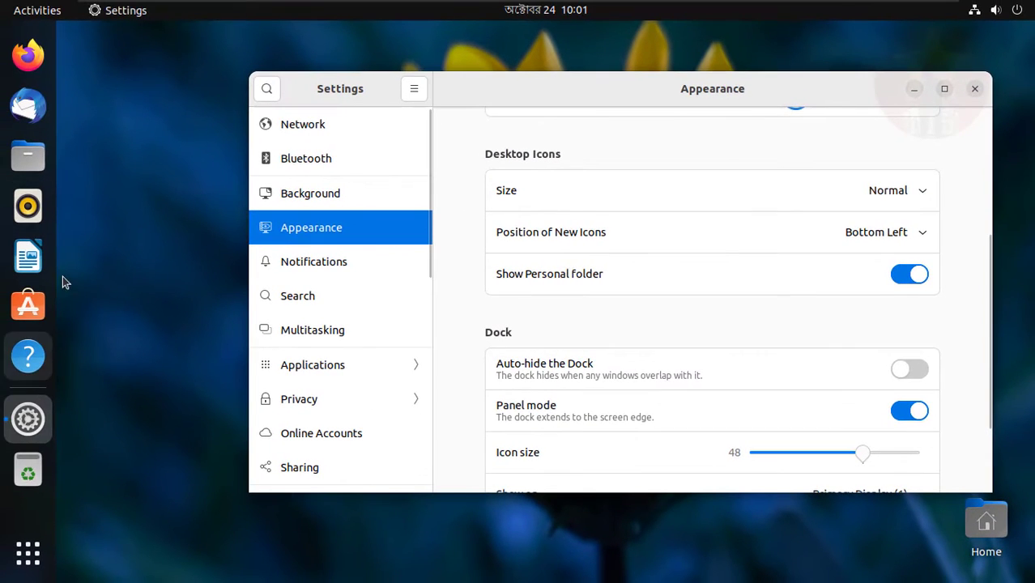
{"action": "left_click", "coordinate": [920, 370]}
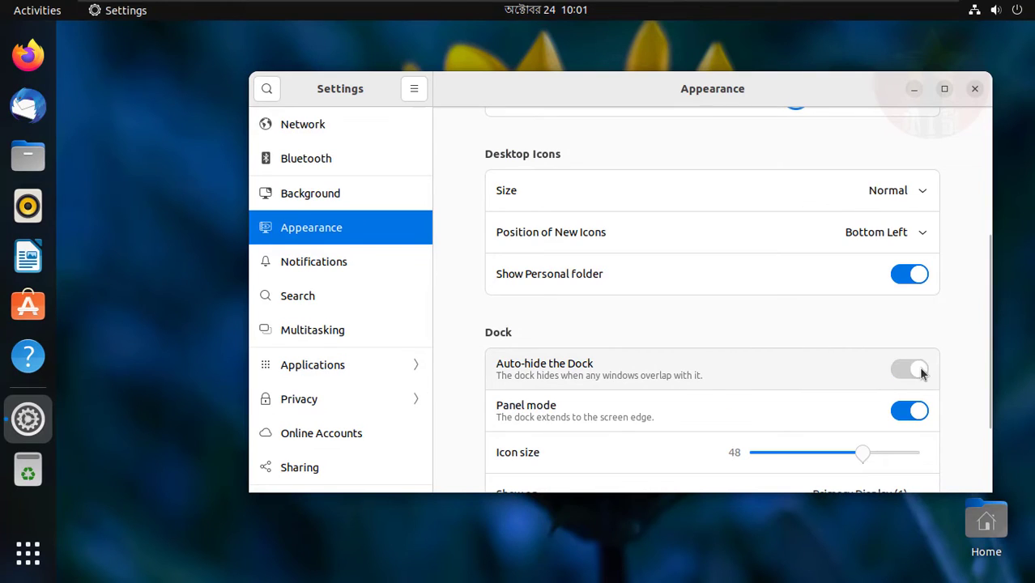
{"action": "left_click", "coordinate": [569, 536]}
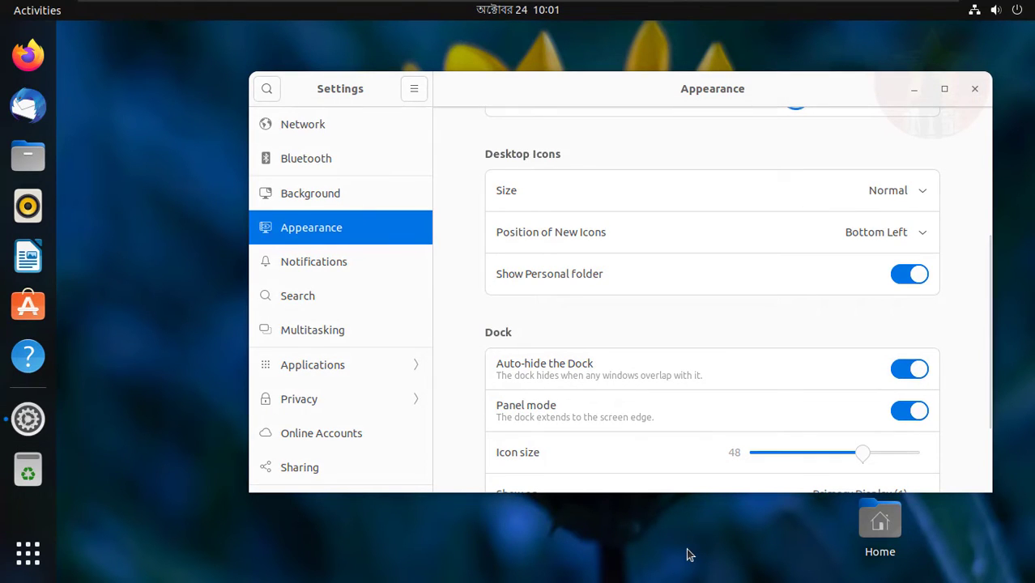
{"action": "left_click", "coordinate": [910, 411]}
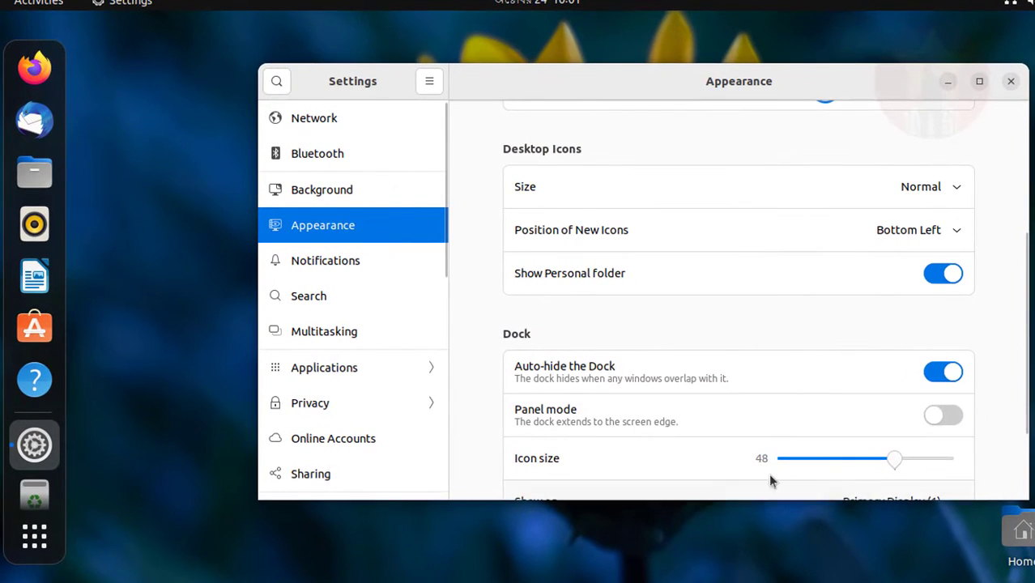
{"action": "left_click", "coordinate": [947, 415]}
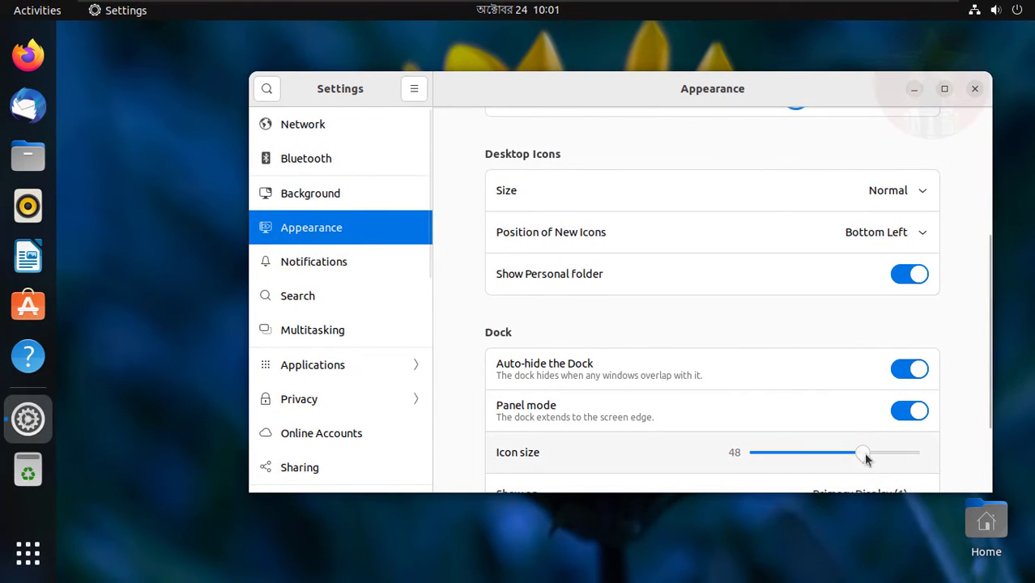
Set the dock's icon size to 38 and view the display choices for the dock, keeping Primary Display (1).
{"action": "left_click_drag", "start_coordinate": [863, 452], "coordinate": [829, 459]}
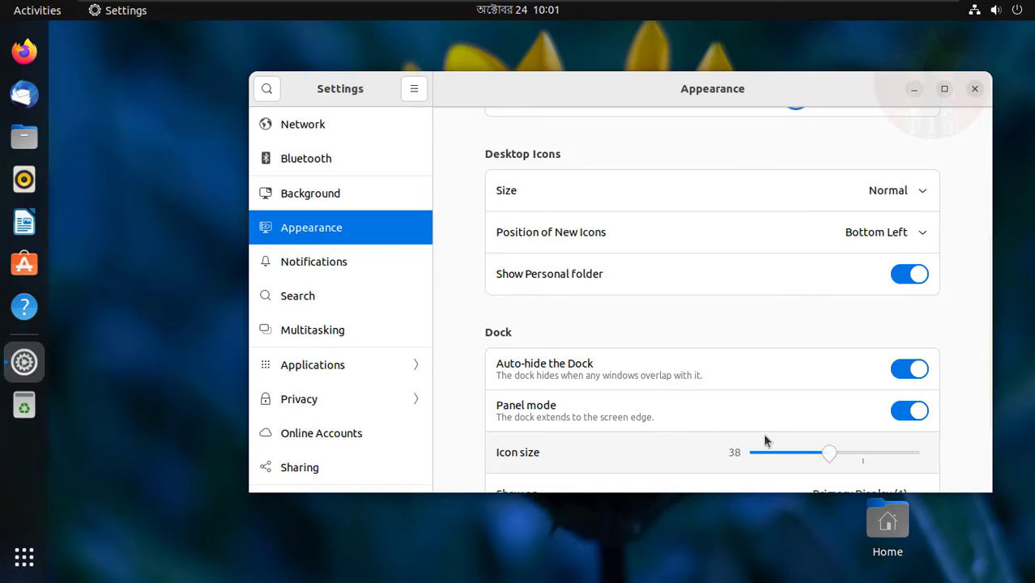
{"action": "scroll", "coordinate": [705, 417], "scroll_direction": "down", "scroll_amount": 3}
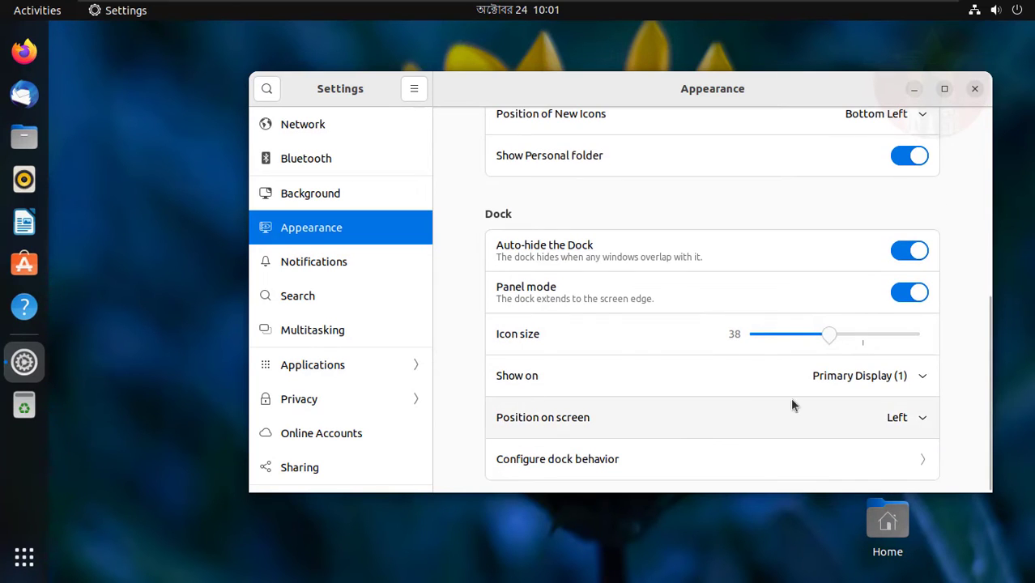
{"action": "left_click", "coordinate": [913, 377]}
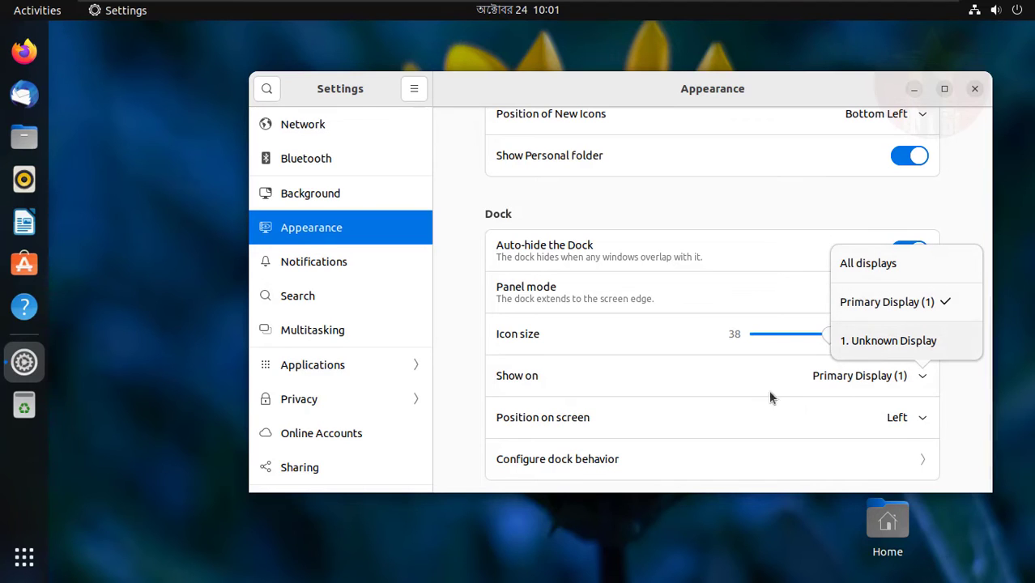
{"action": "left_click", "coordinate": [731, 395]}
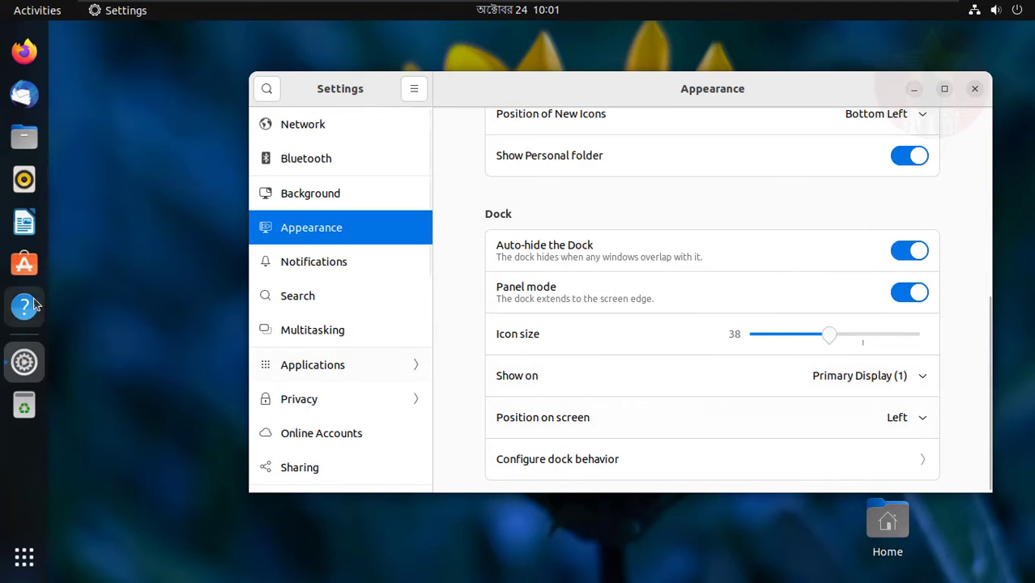
Try the Bottom and Right screen positions for the dock and return it to Left.
{"action": "left_click", "coordinate": [902, 418]}
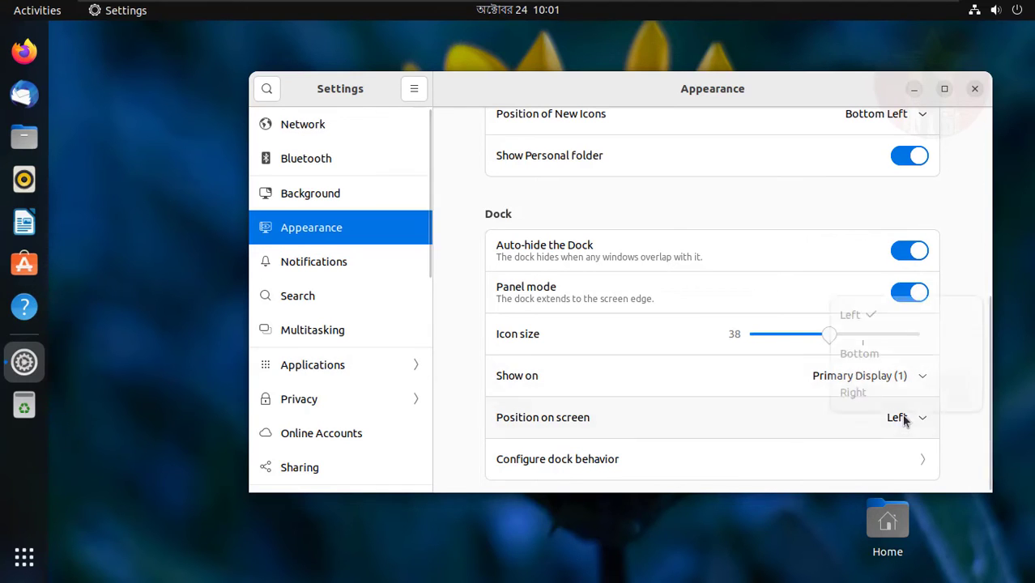
{"action": "left_click", "coordinate": [859, 344]}
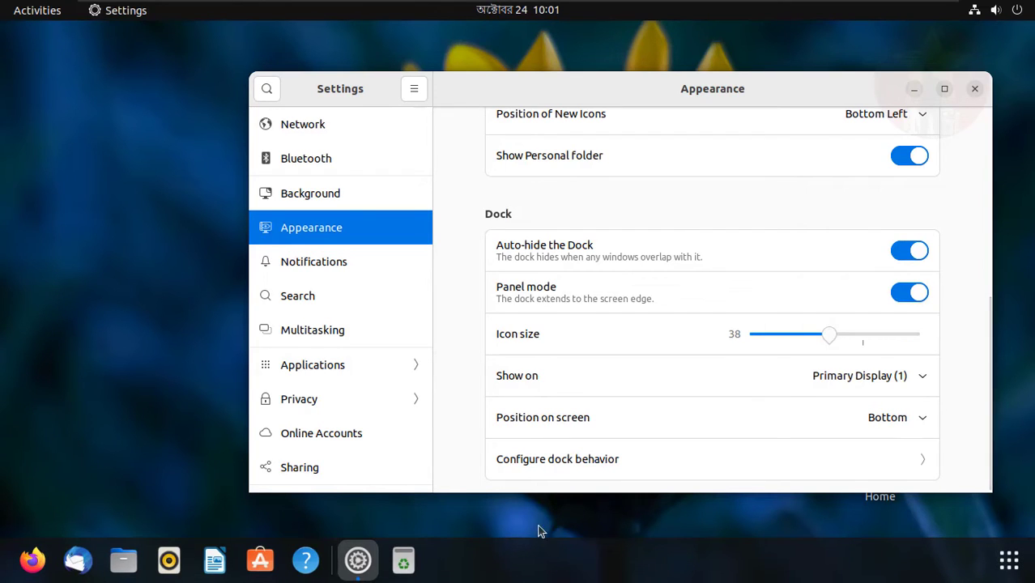
{"action": "left_click", "coordinate": [893, 419]}
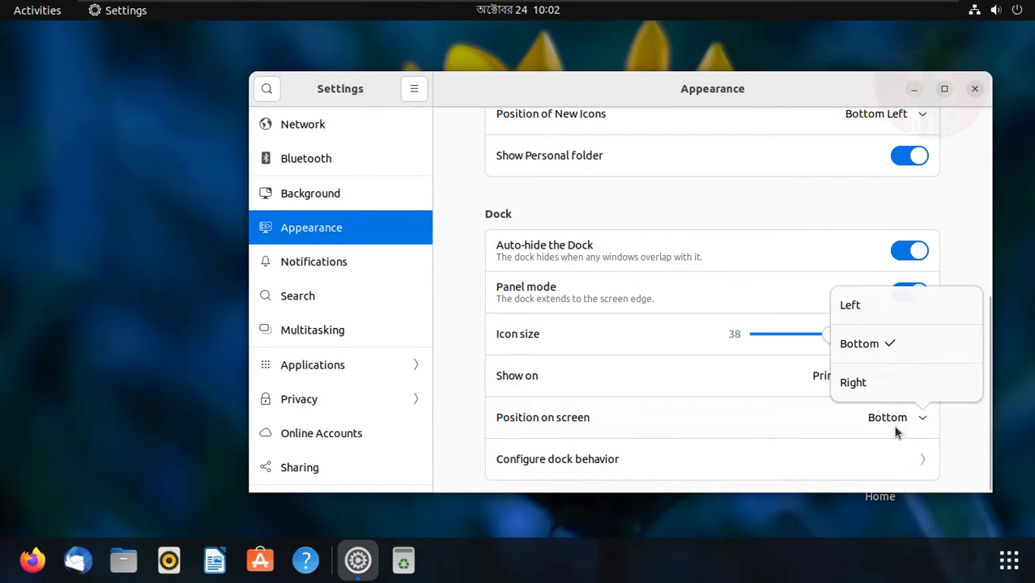
{"action": "left_click", "coordinate": [884, 382]}
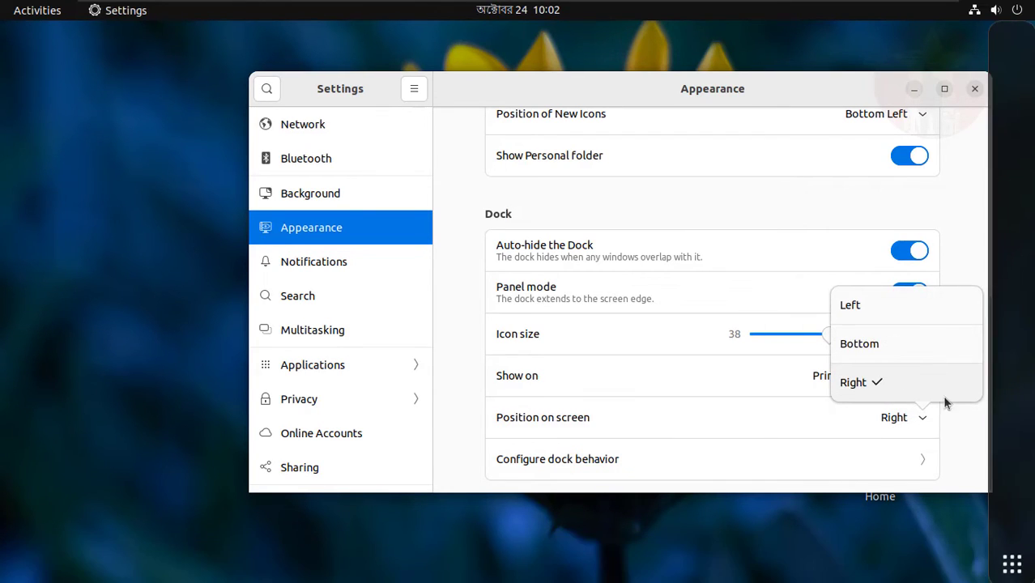
{"action": "left_click", "coordinate": [912, 423]}
{"action": "left_click", "coordinate": [889, 311]}
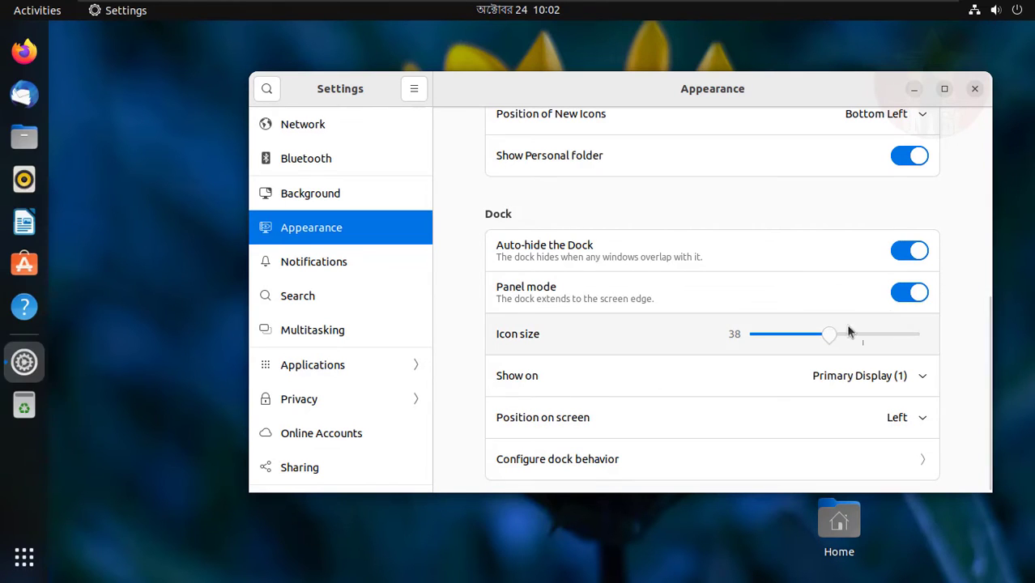
In the dock behavior options, switch Show Trash, network volumes, unmounted volumes and Show Volumes and Devices off and back on.
{"action": "left_click", "coordinate": [722, 464]}
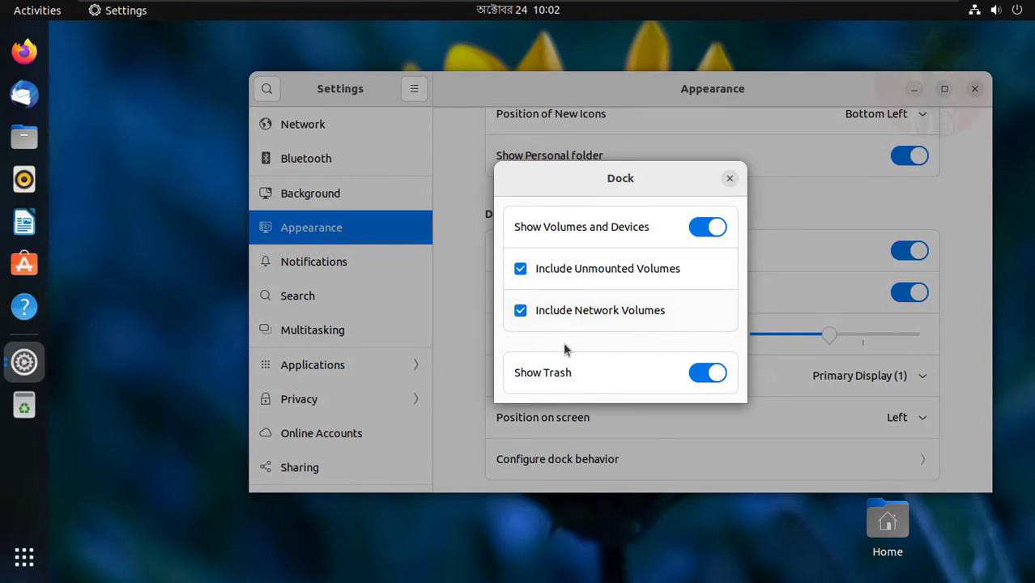
{"action": "left_click", "coordinate": [708, 383]}
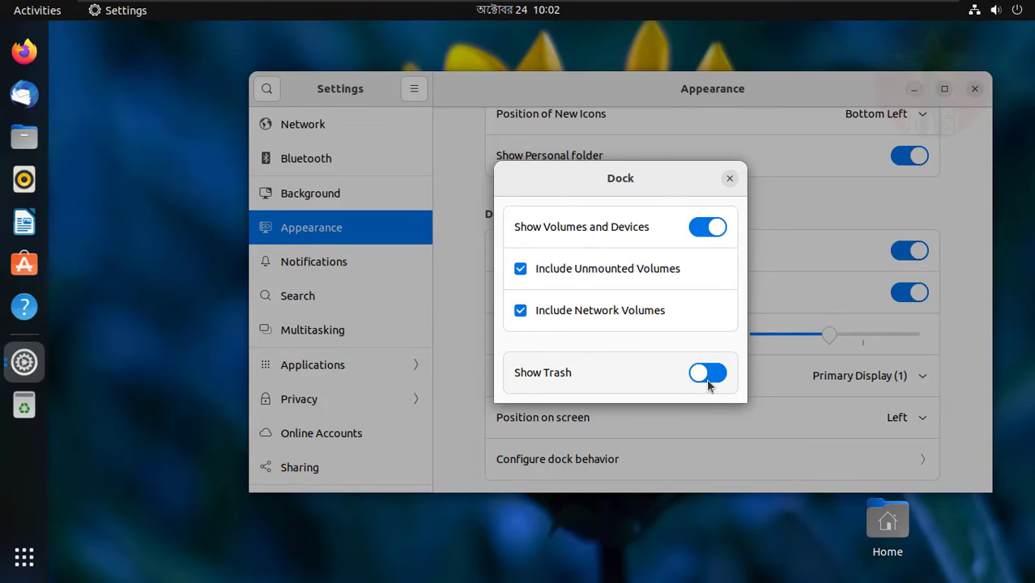
{"action": "left_click", "coordinate": [706, 378]}
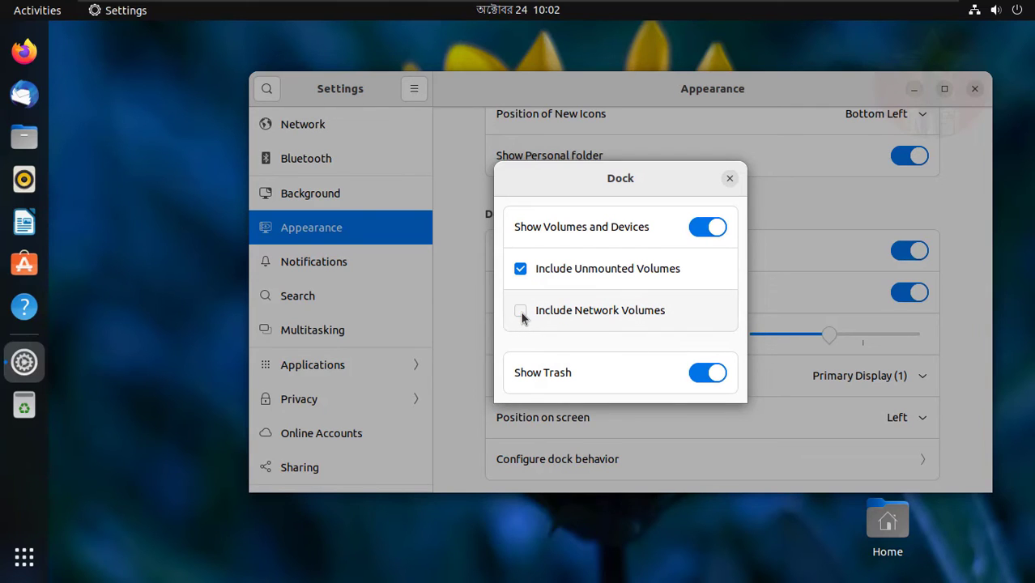
{"action": "left_click", "coordinate": [521, 272]}
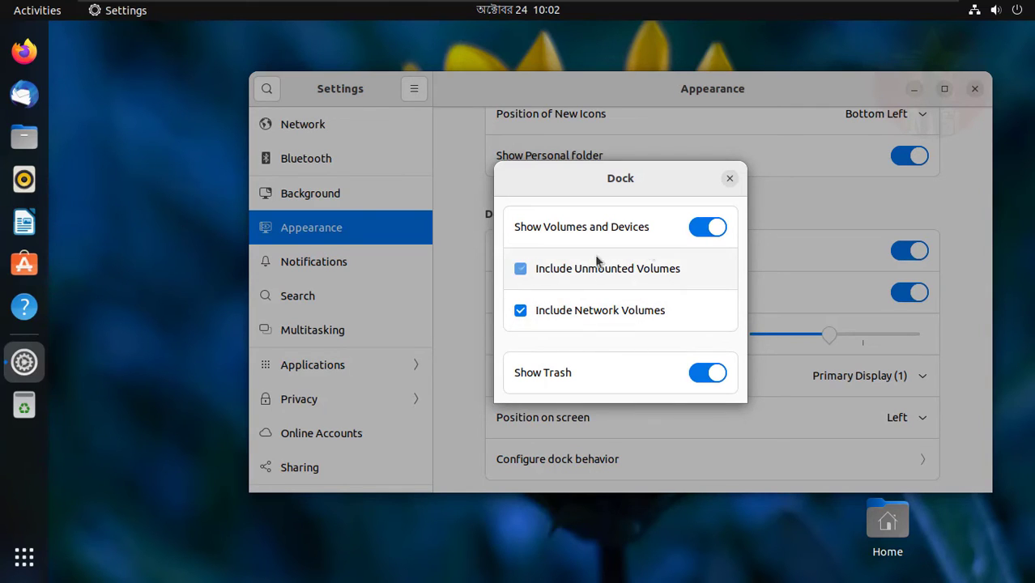
{"action": "left_click", "coordinate": [711, 231]}
{"action": "left_click", "coordinate": [711, 232]}
{"action": "left_click", "coordinate": [730, 179]}
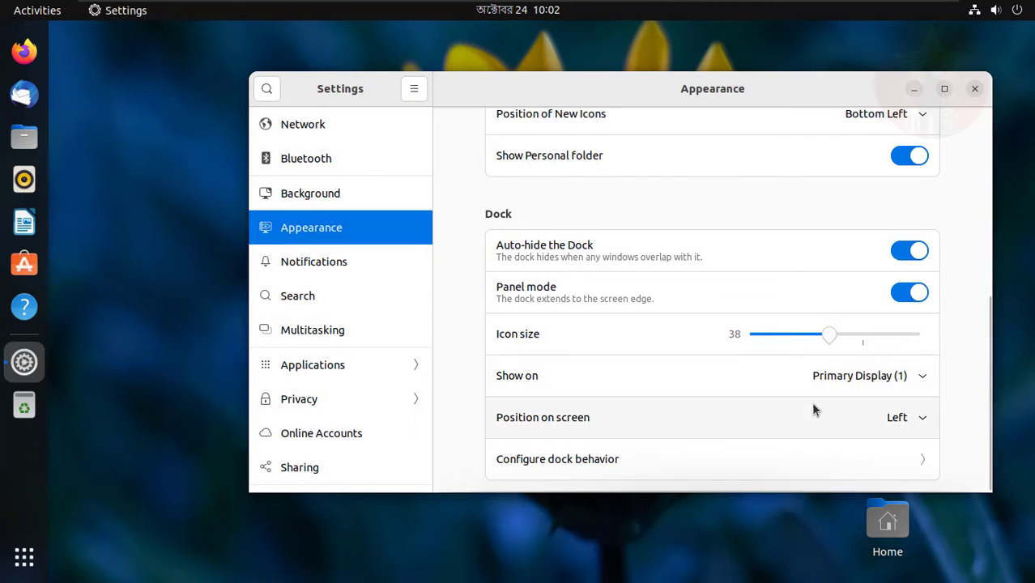
Look through the applications listed in the Notifications settings and the Search settings.
{"action": "left_click", "coordinate": [344, 263]}
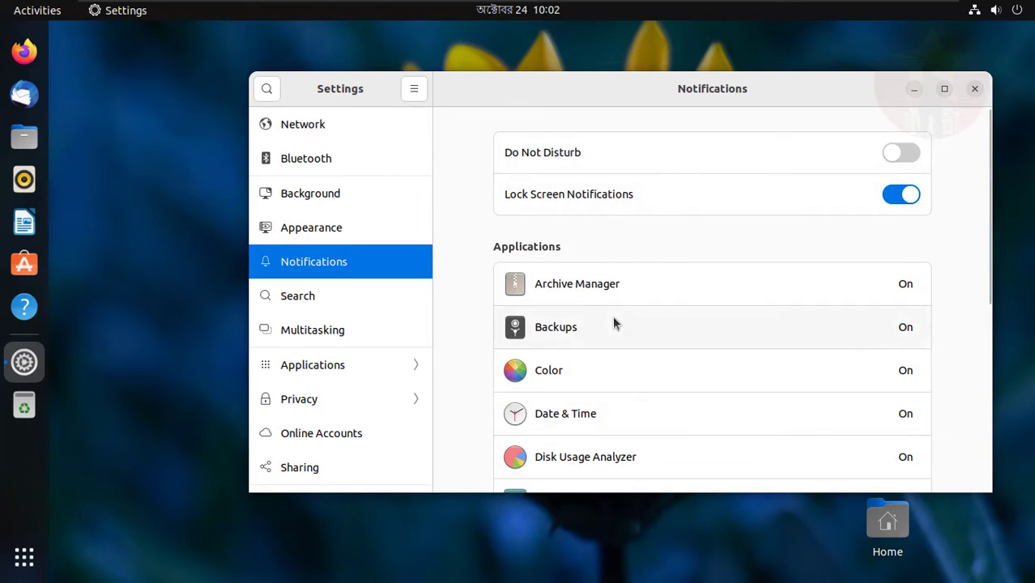
{"action": "scroll", "coordinate": [620, 428], "scroll_direction": "down", "scroll_amount": 5}
{"action": "scroll", "coordinate": [617, 427], "scroll_direction": "down", "scroll_amount": 1}
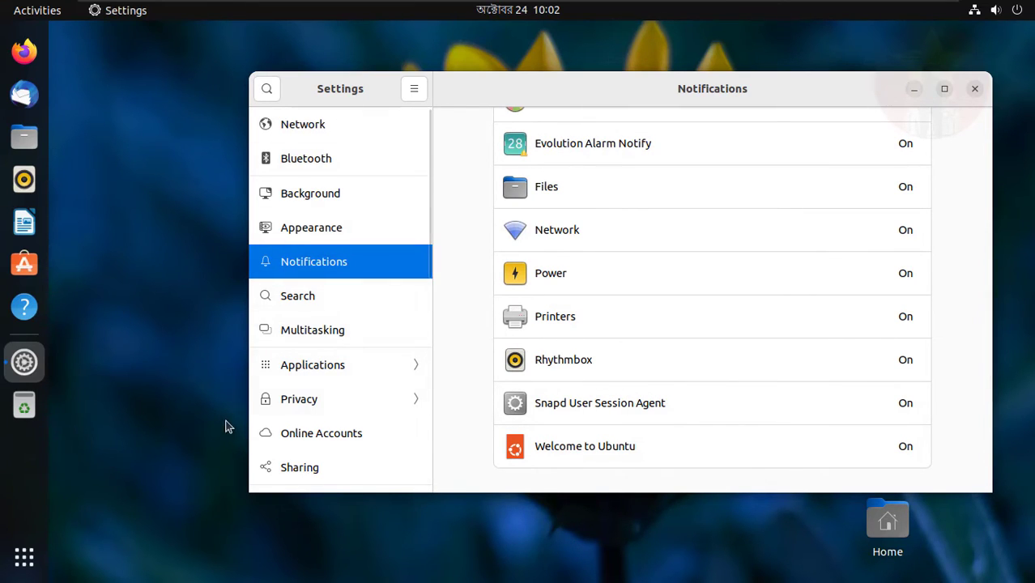
{"action": "left_click", "coordinate": [302, 300]}
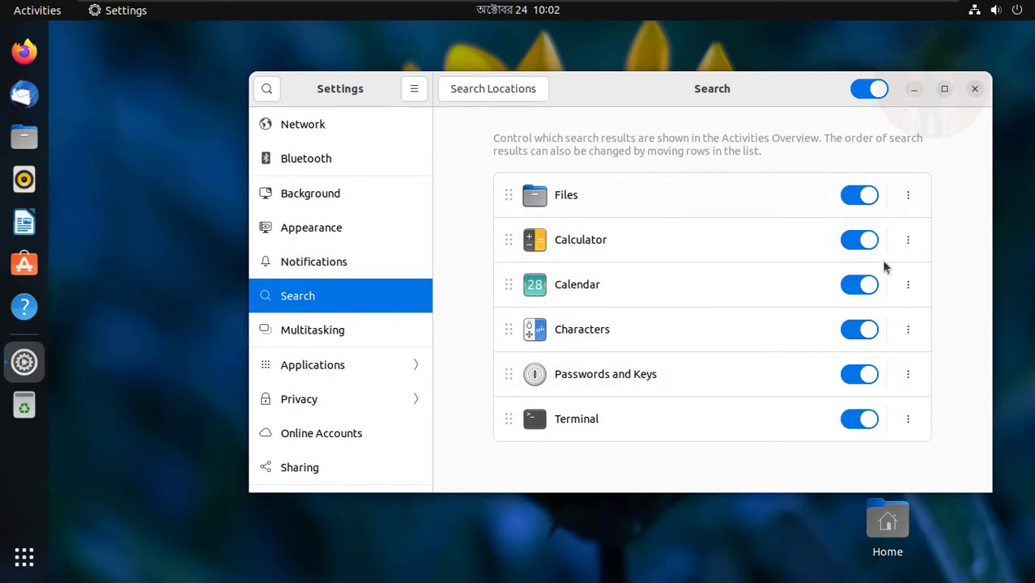
In the Multitasking settings, turn on Hot Corner and select a fixed number of workspaces.
{"action": "left_click", "coordinate": [312, 340]}
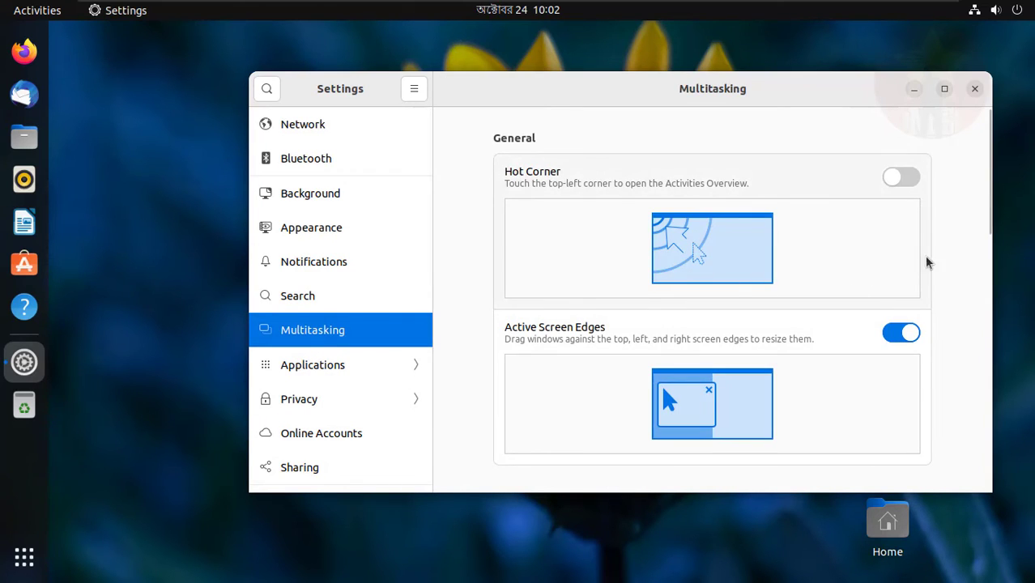
{"action": "left_click", "coordinate": [907, 180]}
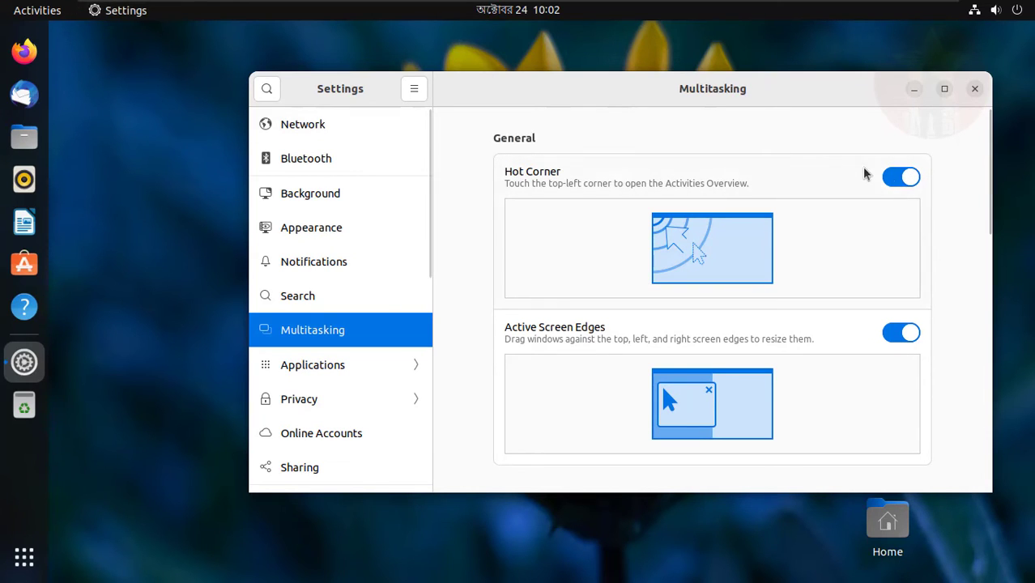
{"action": "left_click", "coordinate": [903, 179]}
{"action": "left_click", "coordinate": [903, 179]}
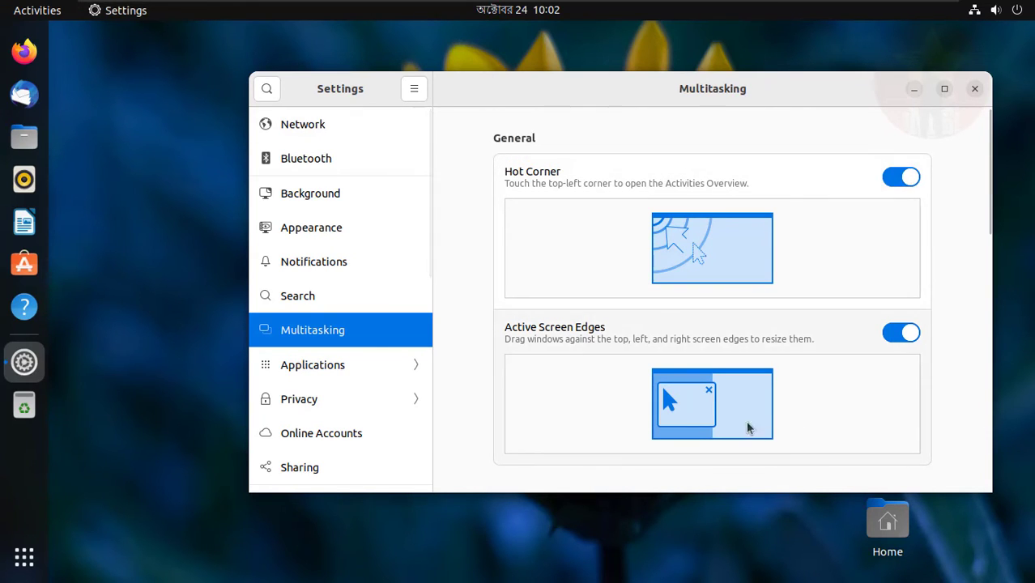
{"action": "scroll", "coordinate": [682, 353], "scroll_direction": "down", "scroll_amount": 5}
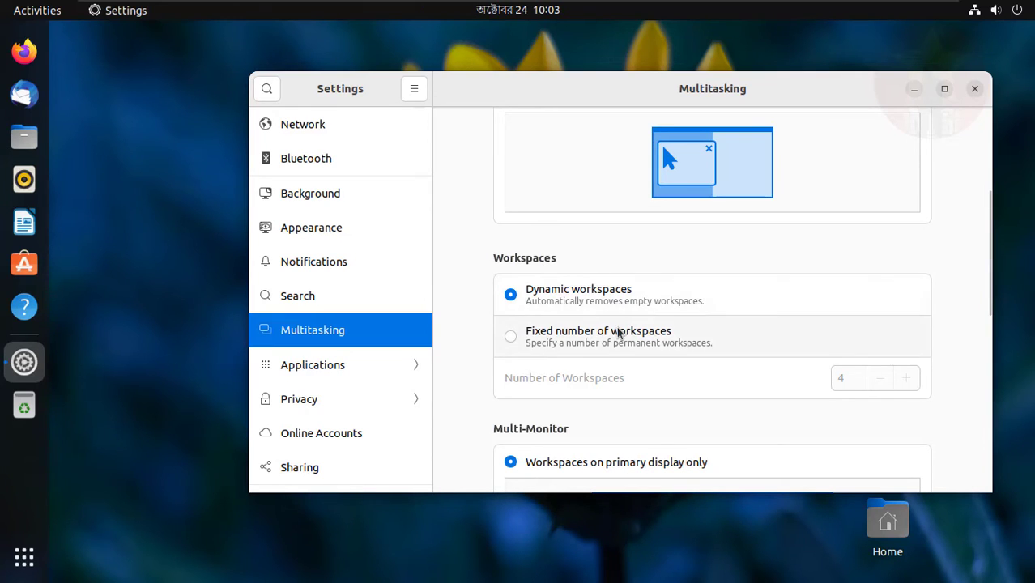
{"action": "left_click", "coordinate": [517, 342]}
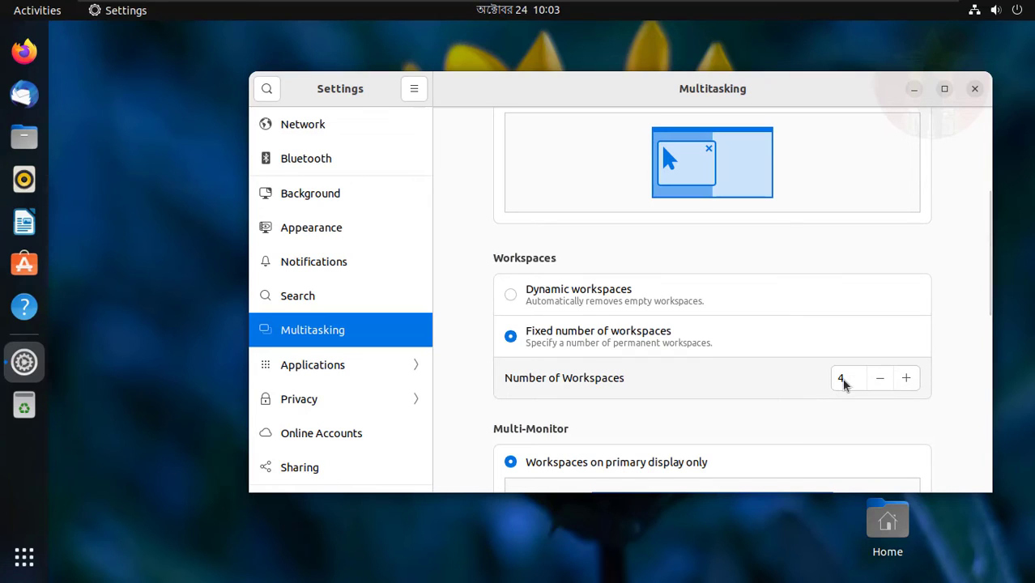
Try the multi-monitor option Workspaces on all displays, return to Workspaces on primary display only, and view the Application Switching options.
{"action": "scroll", "coordinate": [625, 399], "scroll_direction": "down", "scroll_amount": 5}
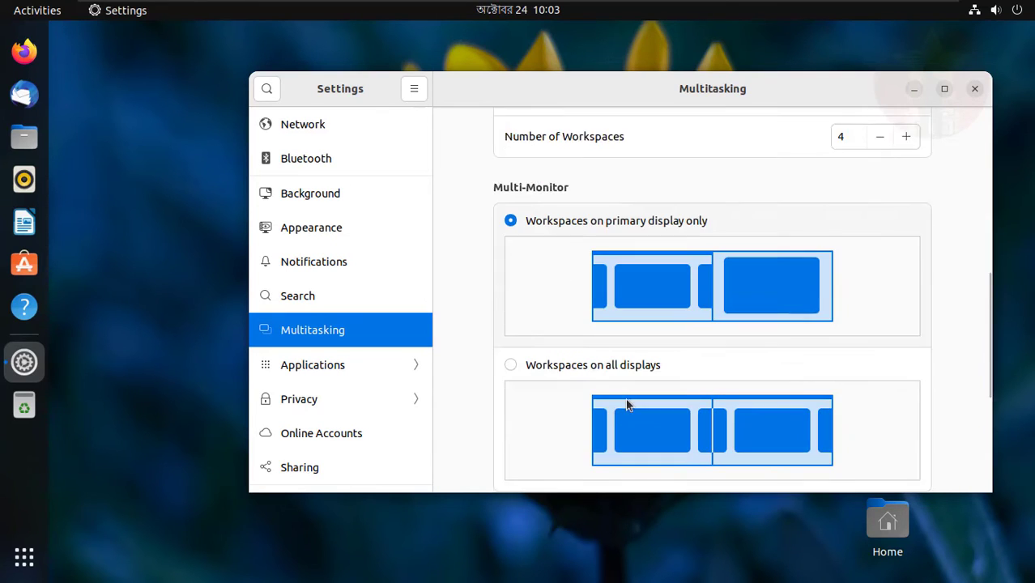
{"action": "scroll", "coordinate": [639, 364], "scroll_direction": "up", "scroll_amount": 1}
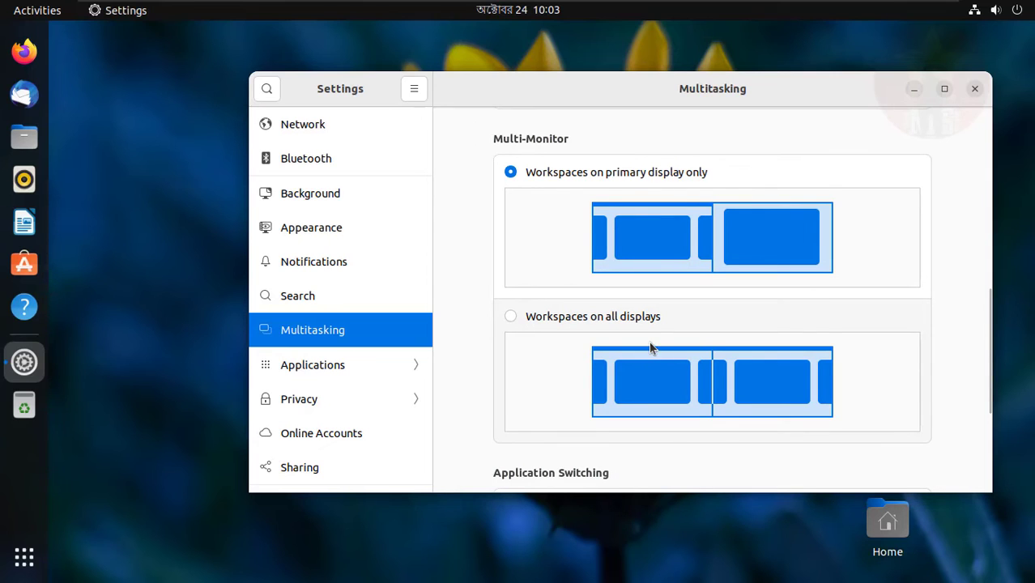
{"action": "scroll", "coordinate": [650, 347], "scroll_direction": "down", "scroll_amount": 4}
{"action": "scroll", "coordinate": [648, 340], "scroll_direction": "up", "scroll_amount": 2}
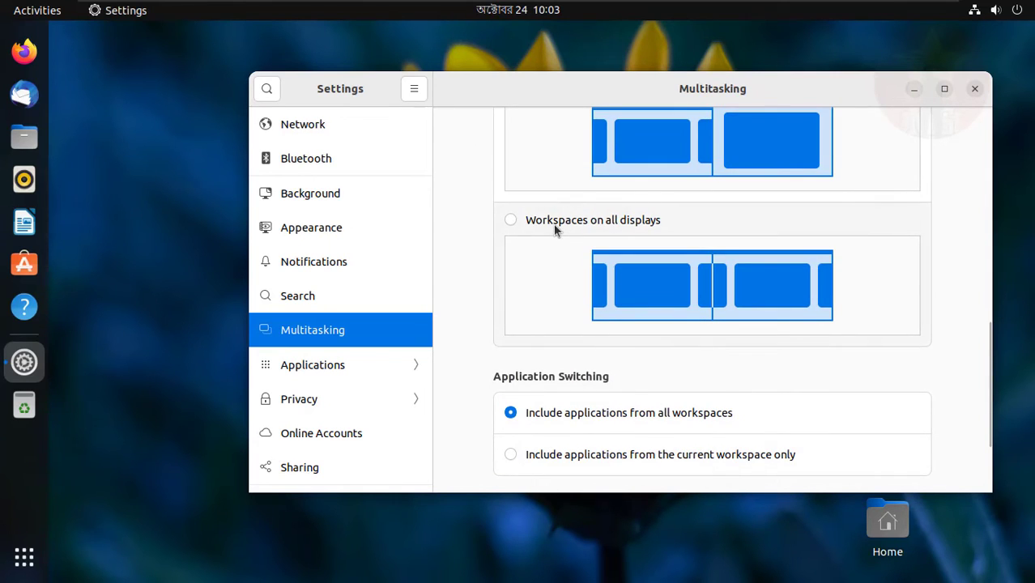
{"action": "left_click", "coordinate": [554, 226]}
{"action": "scroll", "coordinate": [554, 226], "scroll_direction": "up", "scroll_amount": 3}
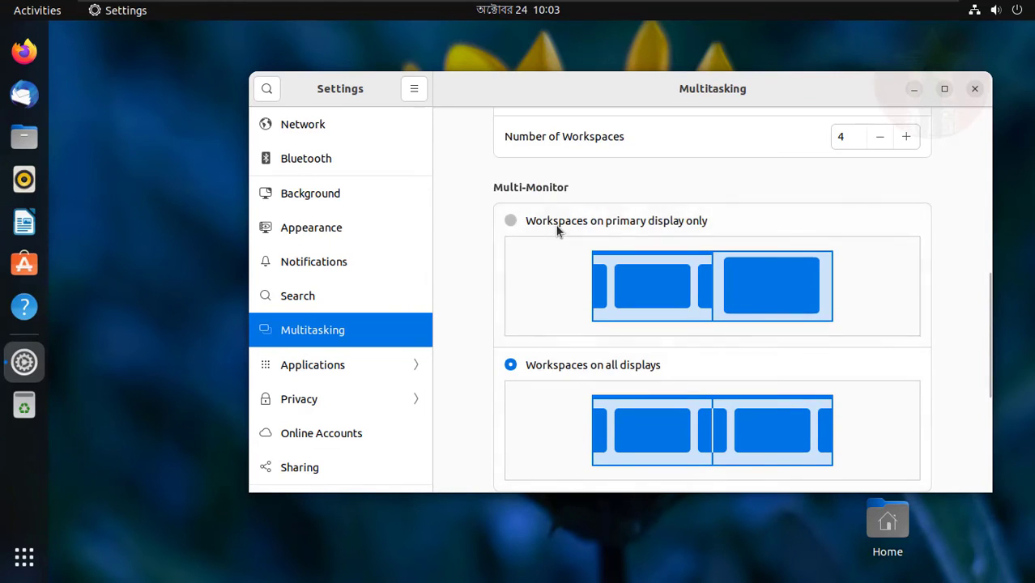
{"action": "left_click", "coordinate": [556, 229]}
{"action": "scroll", "coordinate": [570, 338], "scroll_direction": "down", "scroll_amount": 6}
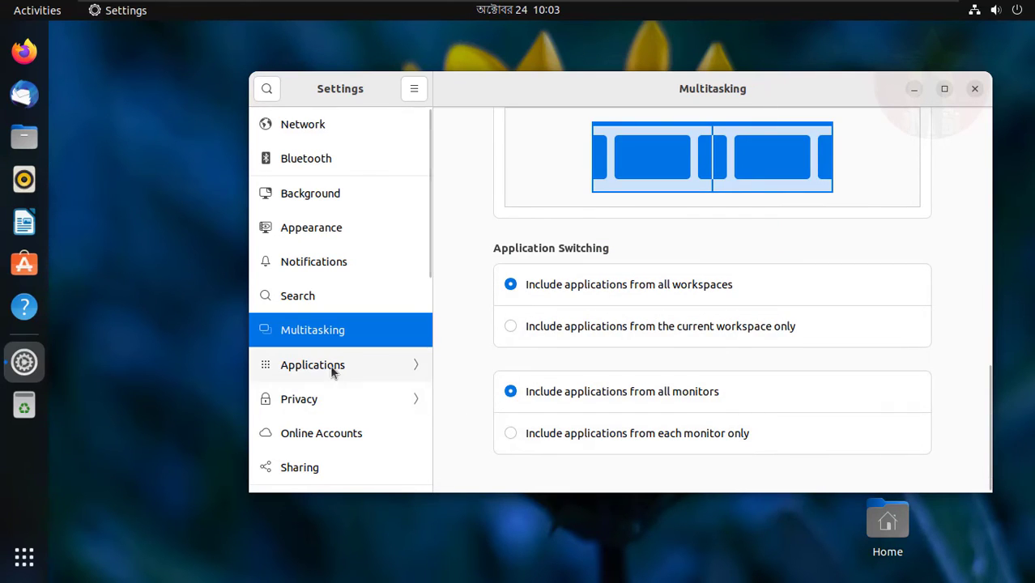
In the Applications settings, switch notifications for Additional Drivers off and back on.
{"action": "left_click", "coordinate": [307, 366]}
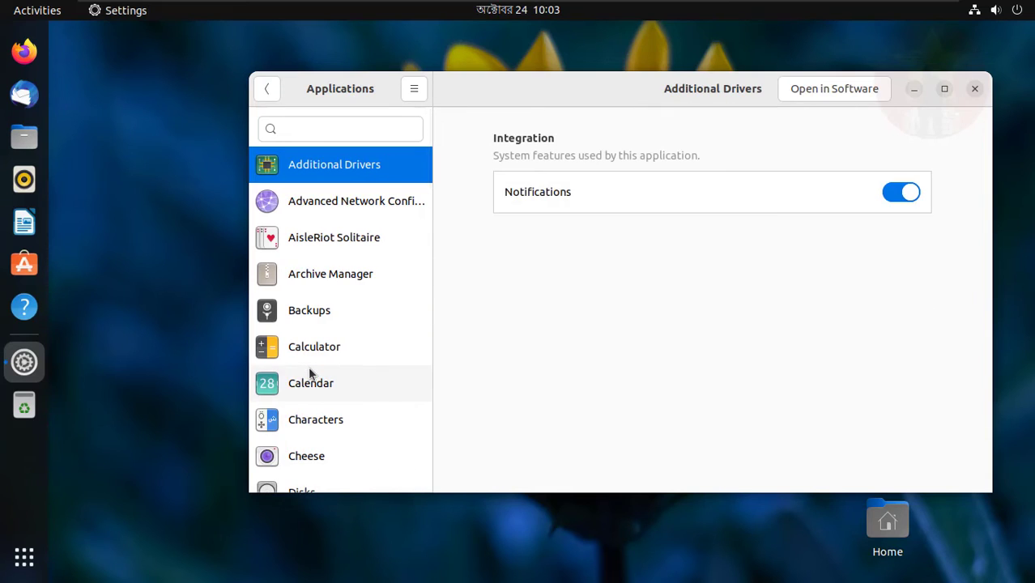
{"action": "left_click", "coordinate": [899, 199]}
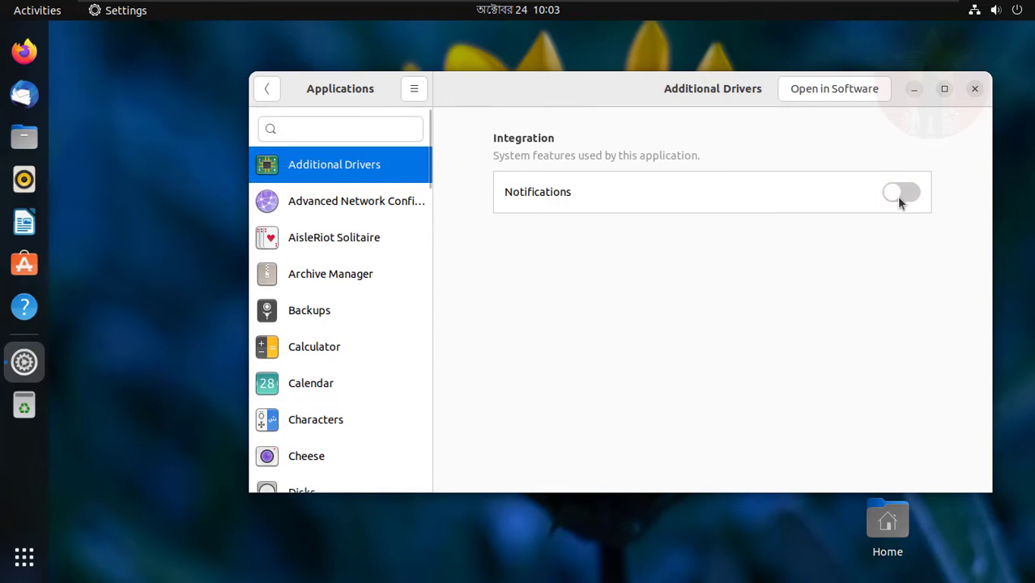
{"action": "left_click", "coordinate": [899, 199]}
View the integration settings of several other applications, including AisleRiot Solitaire, Backups, Calculator and Characters.
{"action": "left_click", "coordinate": [331, 202]}
{"action": "left_click", "coordinate": [338, 247]}
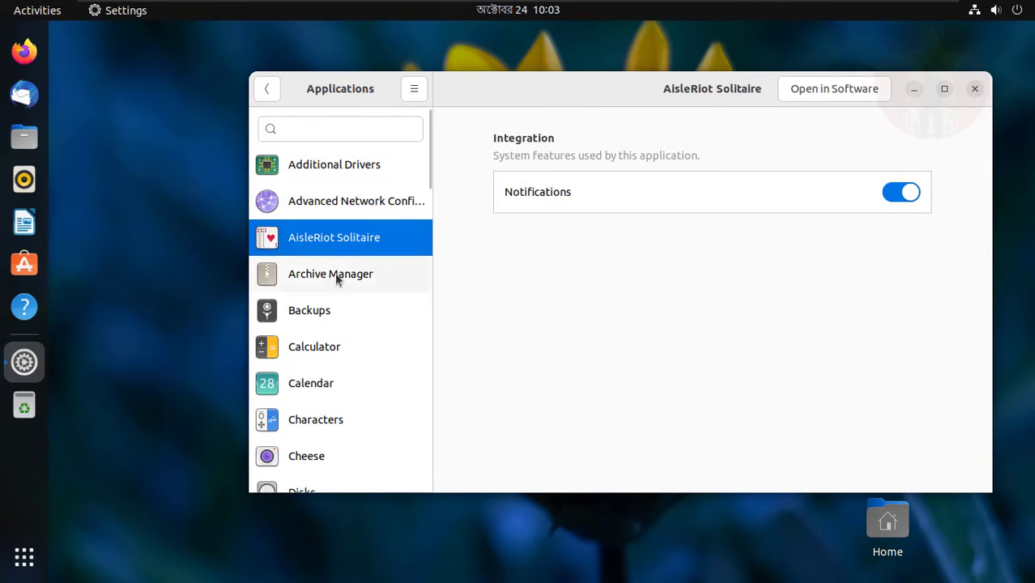
{"action": "left_click", "coordinate": [330, 316]}
{"action": "left_click", "coordinate": [319, 358]}
{"action": "left_click", "coordinate": [318, 424]}
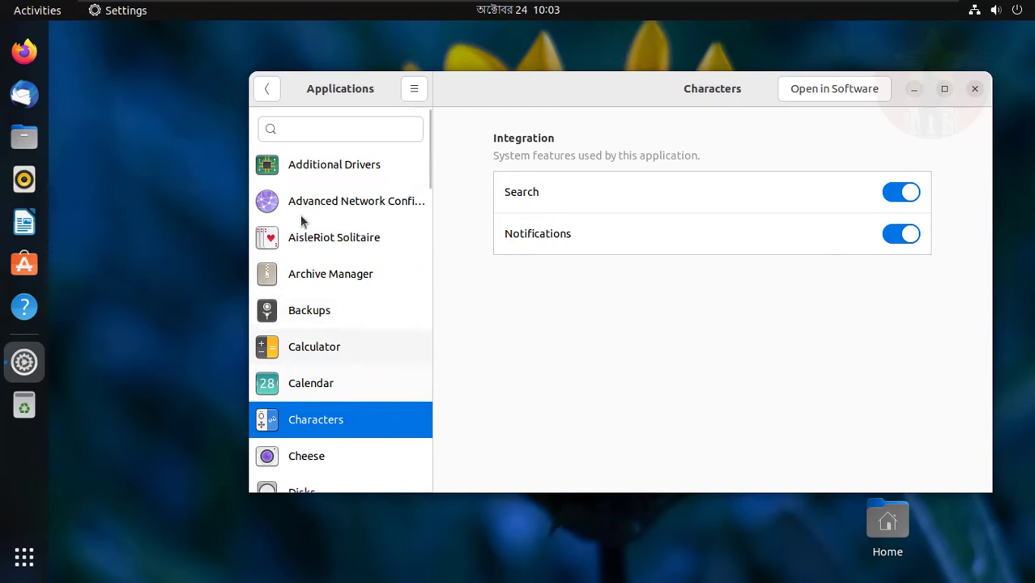
Go to the Privacy settings and view Connectivity, Location Services and Thunderbolt.
{"action": "left_click", "coordinate": [268, 93]}
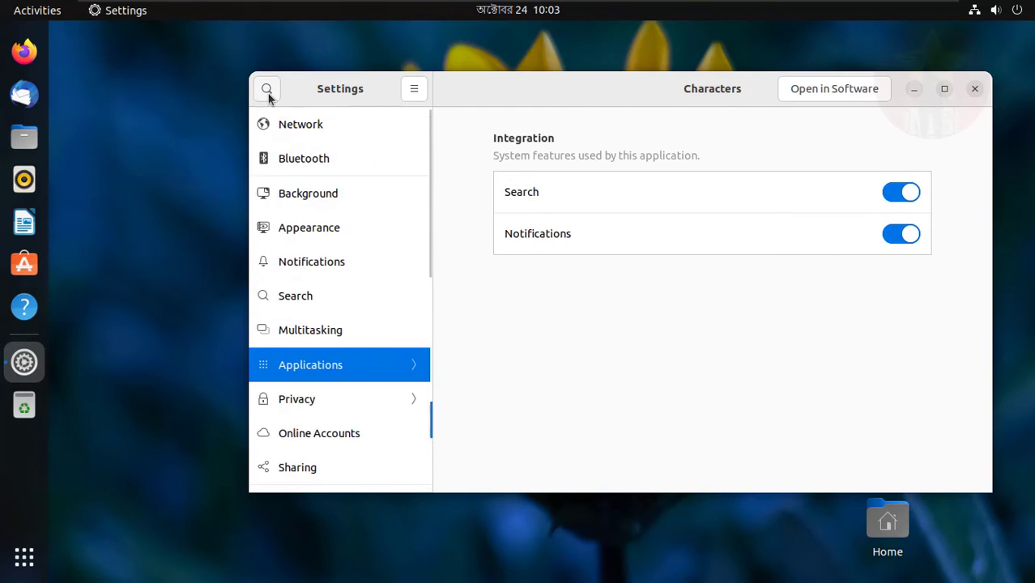
{"action": "left_click", "coordinate": [328, 399]}
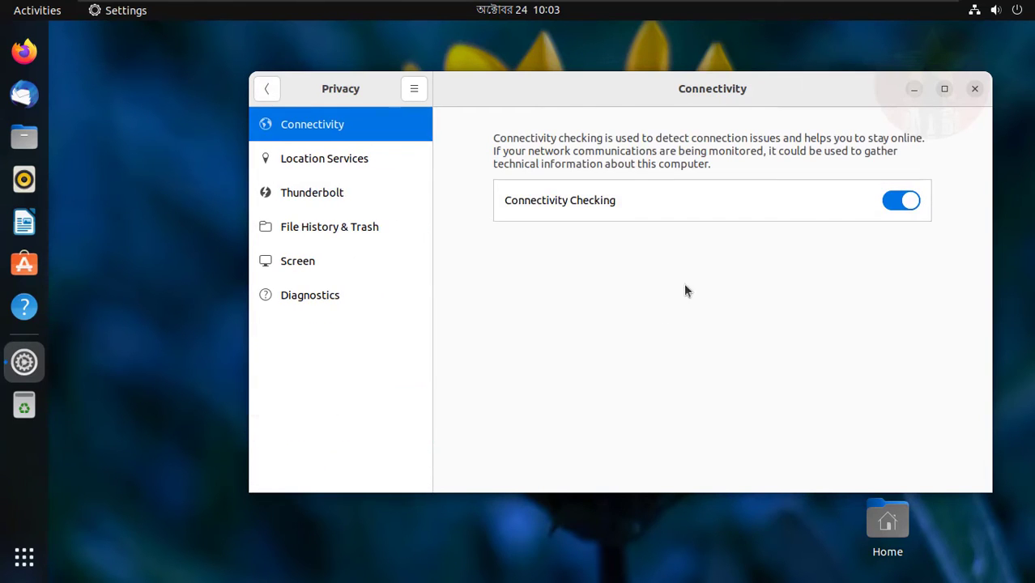
{"action": "left_click", "coordinate": [347, 166]}
{"action": "left_click", "coordinate": [334, 197]}
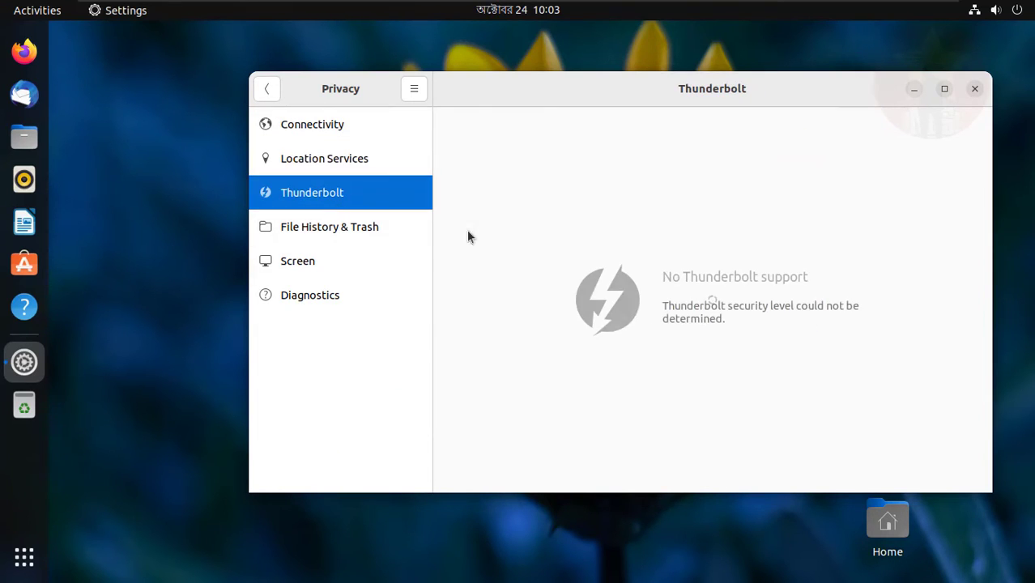
In the File History & Trash settings, switch File History off and back on.
{"action": "left_click", "coordinate": [295, 231]}
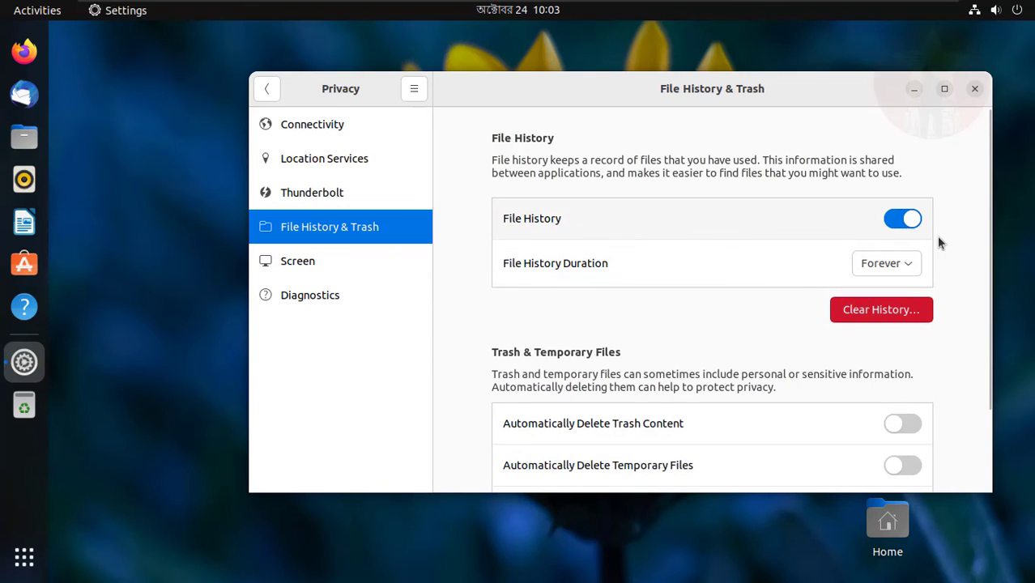
{"action": "left_click", "coordinate": [899, 228]}
{"action": "left_click", "coordinate": [897, 227]}
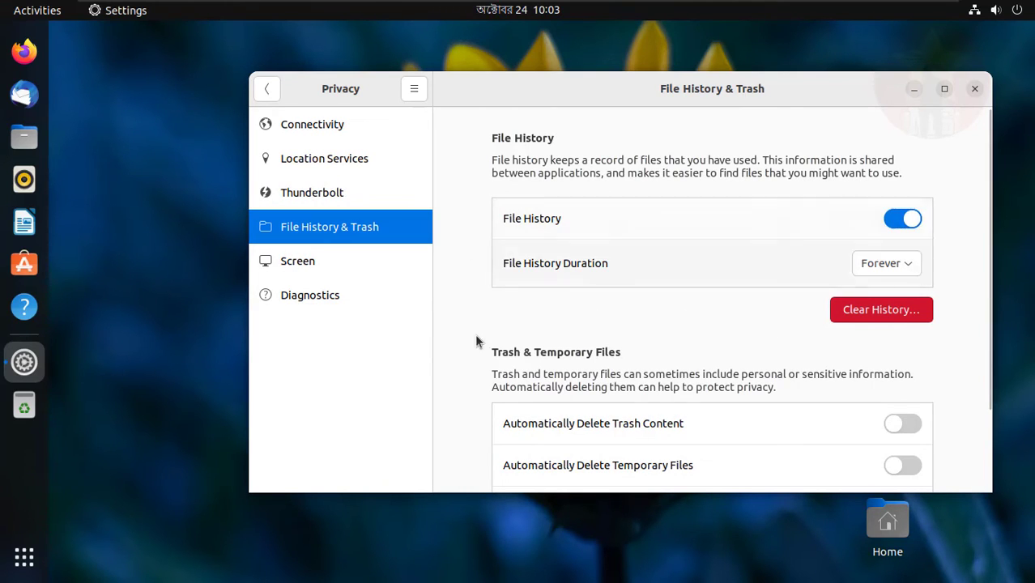
Review the trash and temporary file options and the Screen and Diagnostics privacy settings.
{"action": "scroll", "coordinate": [826, 351], "scroll_direction": "down", "scroll_amount": 3}
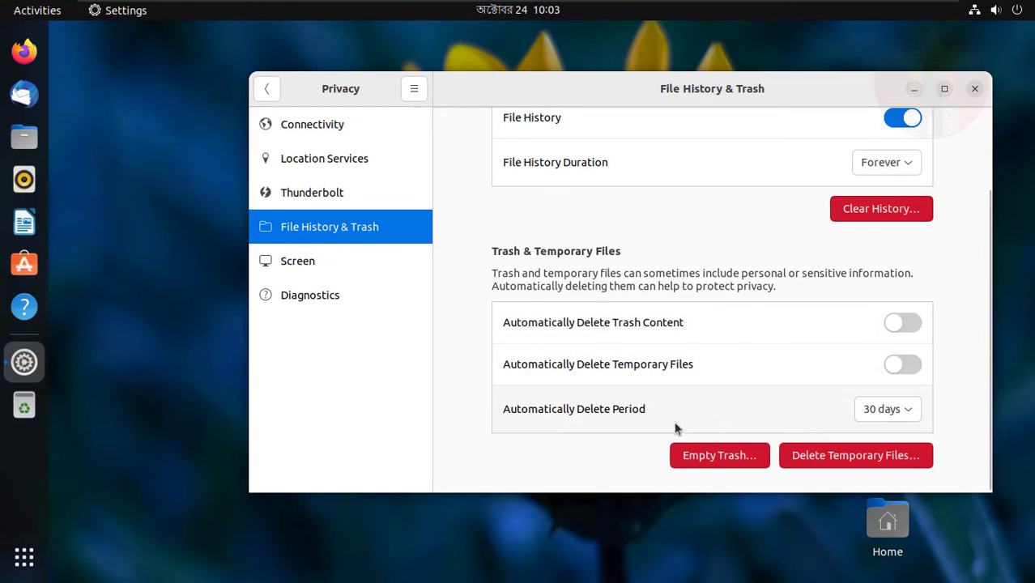
{"action": "left_click", "coordinate": [370, 269]}
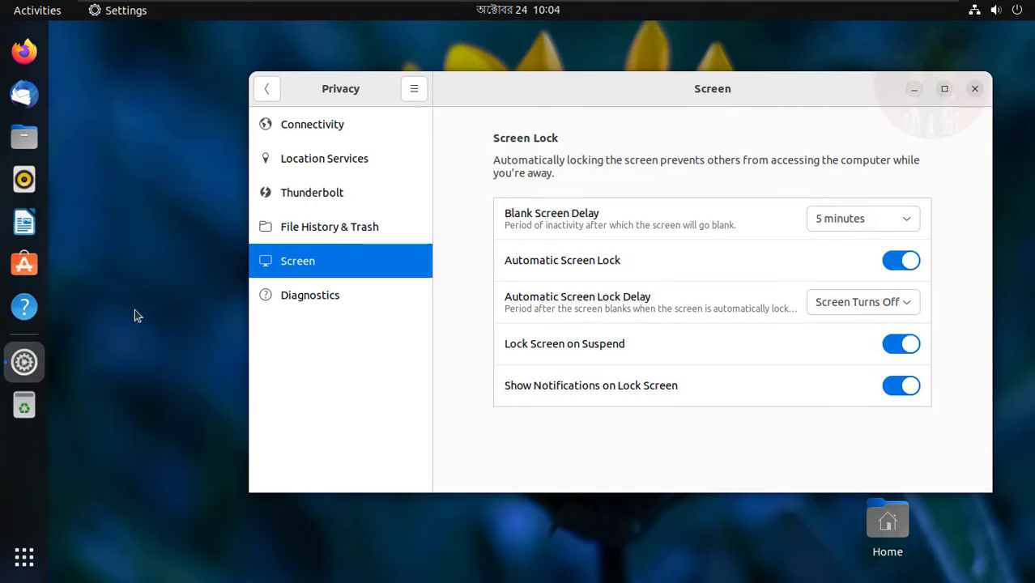
{"action": "left_click", "coordinate": [283, 302]}
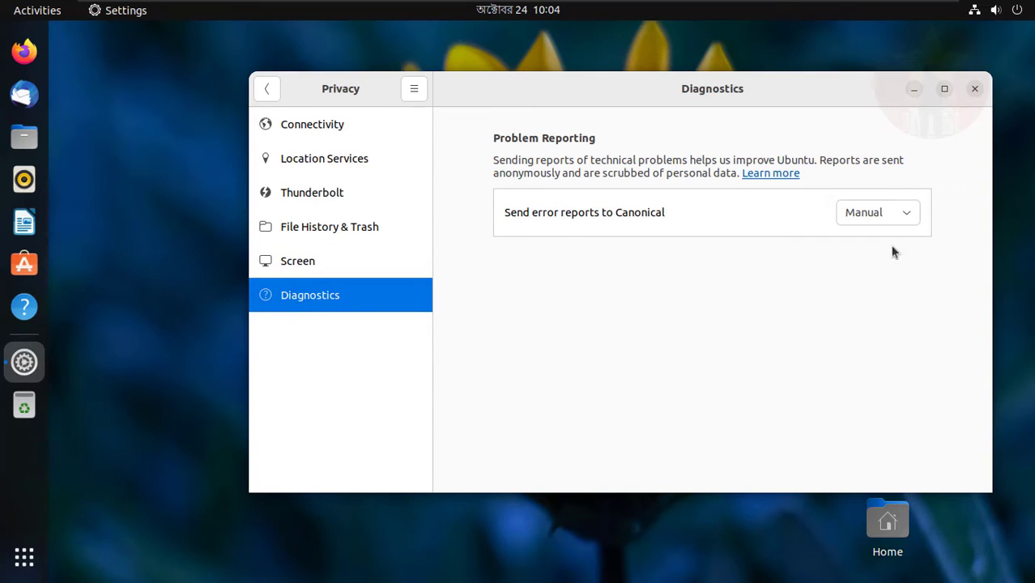
Set the sending of error reports to Canonical to Automatic and leave the Privacy settings.
{"action": "left_click", "coordinate": [896, 217]}
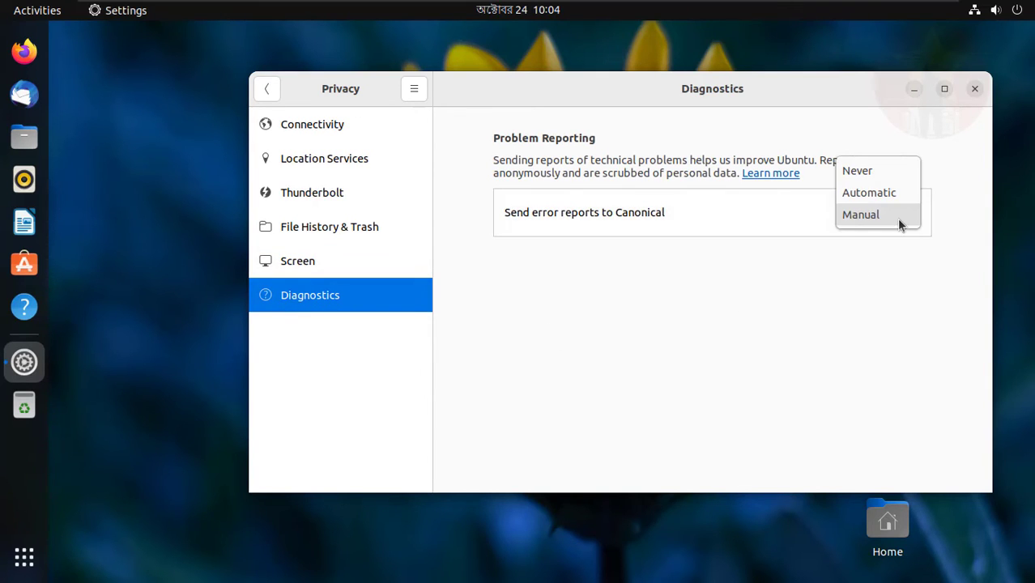
{"action": "left_click", "coordinate": [894, 195]}
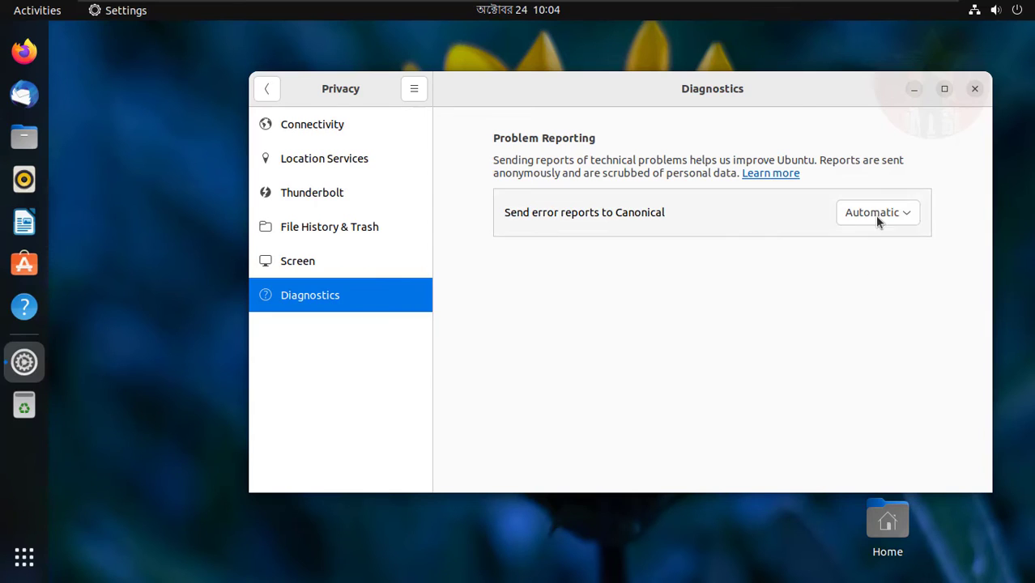
{"action": "left_click", "coordinate": [267, 89]}
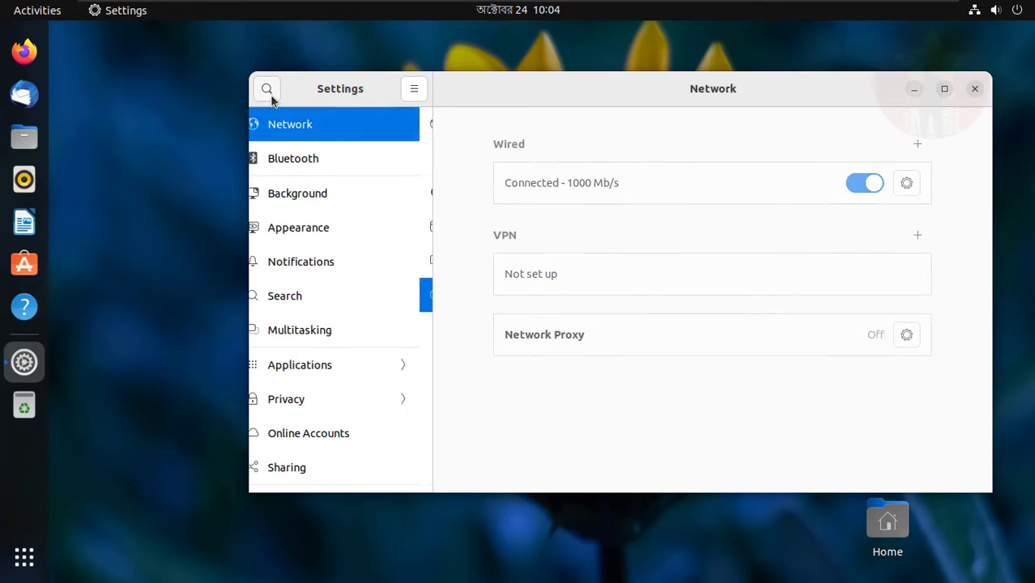
Go to the Online Accounts settings, bring up the Google account sign-in window and close it.
{"action": "left_click", "coordinate": [349, 435]}
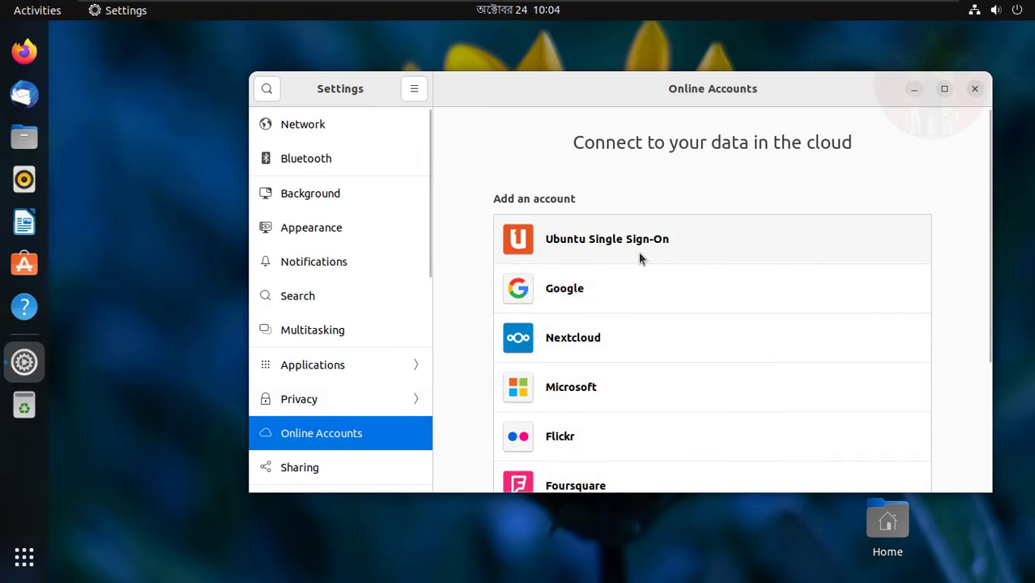
{"action": "scroll", "coordinate": [638, 252], "scroll_direction": "down", "scroll_amount": 2}
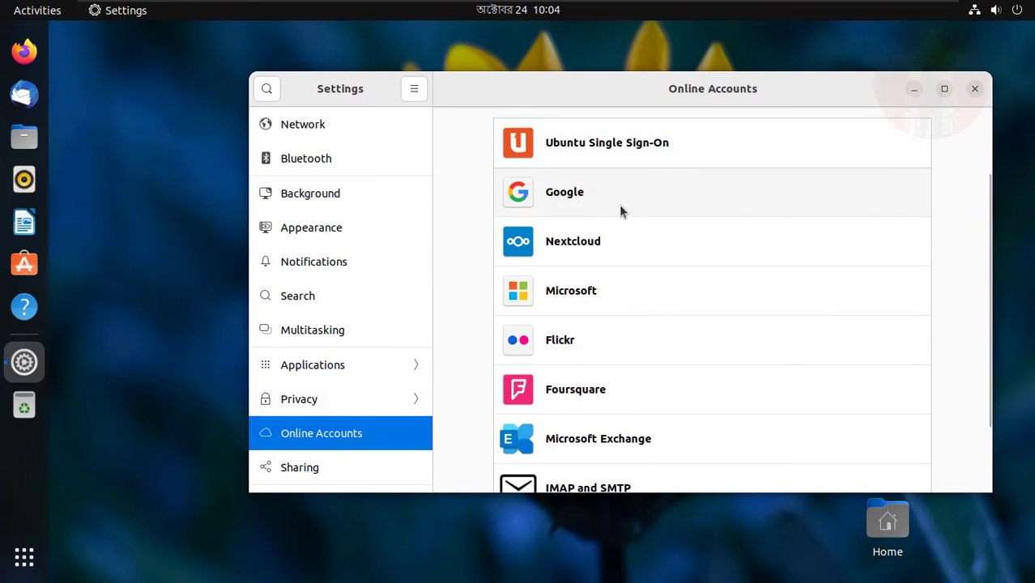
{"action": "left_click", "coordinate": [571, 203]}
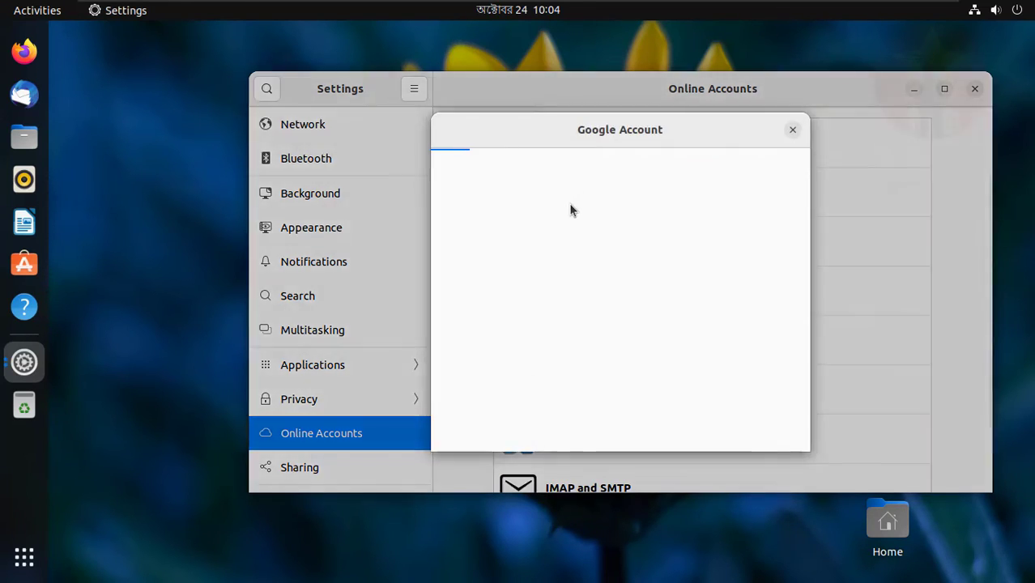
{"action": "left_click", "coordinate": [792, 132]}
Review the full list of online account providers, down to Enterprise Login (Kerberos).
{"action": "scroll", "coordinate": [597, 392], "scroll_direction": "down", "scroll_amount": 2}
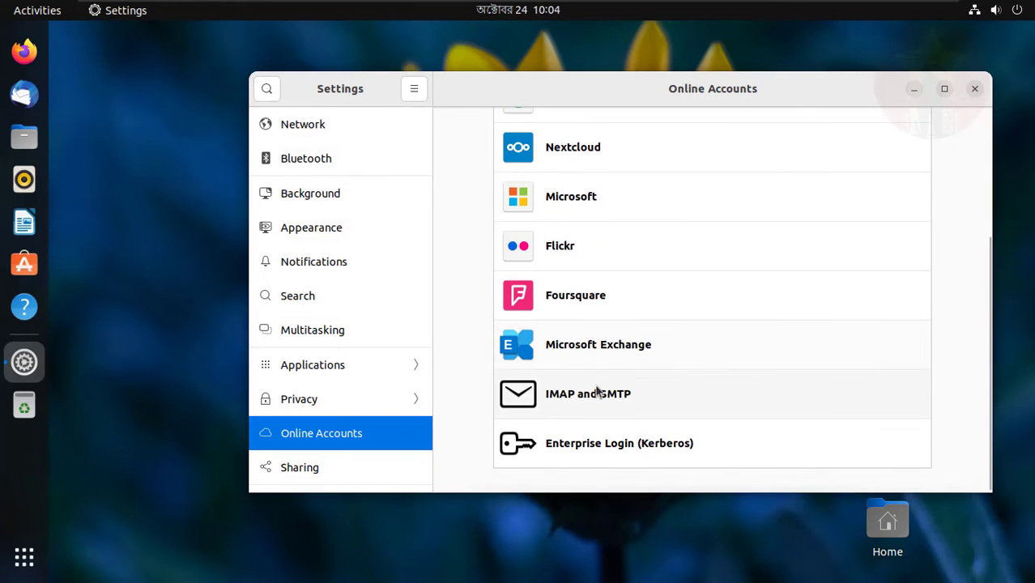
{"action": "scroll", "coordinate": [673, 413], "scroll_direction": "up", "scroll_amount": 2}
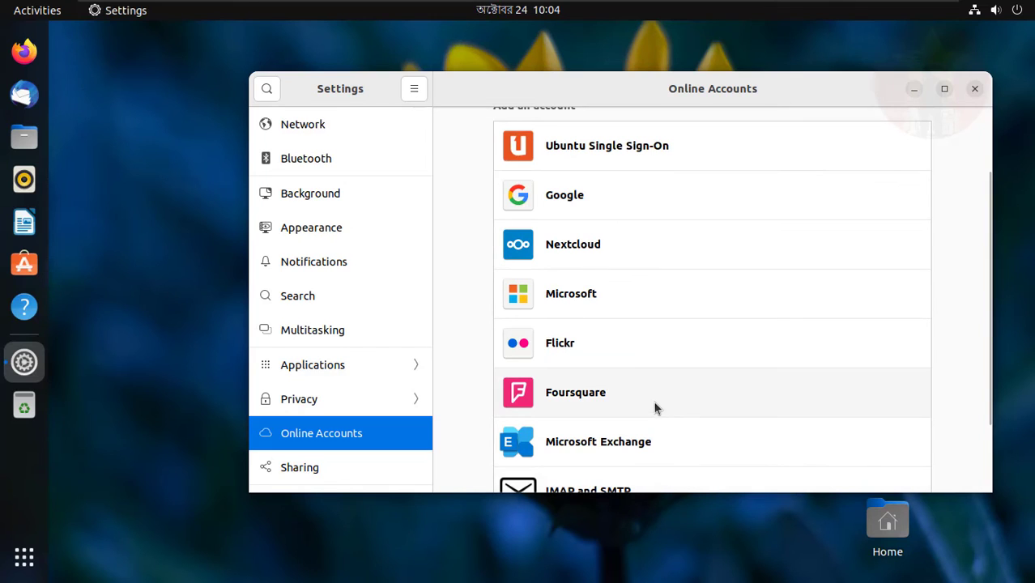
{"action": "scroll", "coordinate": [670, 311], "scroll_direction": "up", "scroll_amount": 2}
{"action": "scroll", "coordinate": [670, 310], "scroll_direction": "down", "scroll_amount": 2}
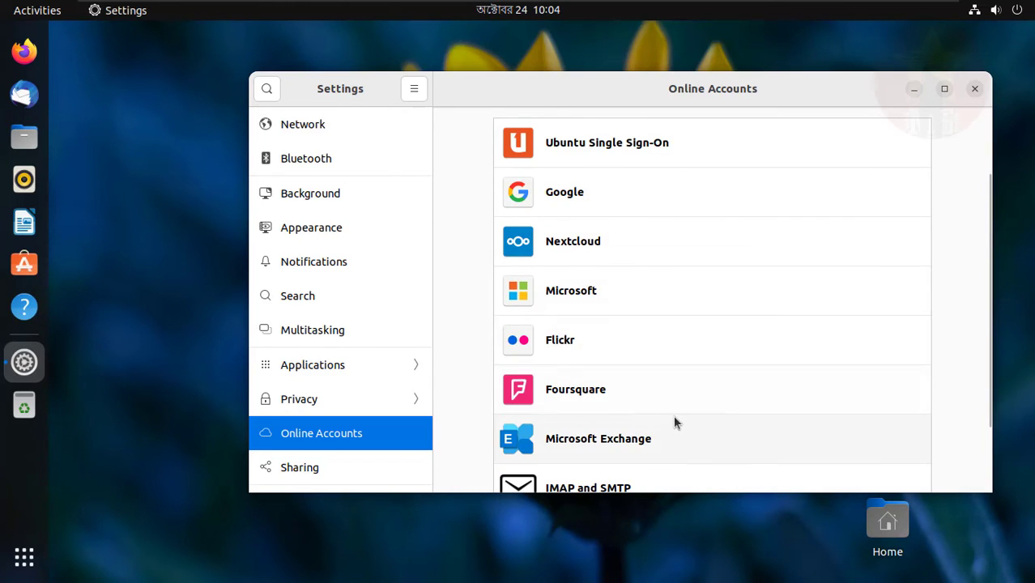
{"action": "scroll", "coordinate": [673, 418], "scroll_direction": "down", "scroll_amount": 2}
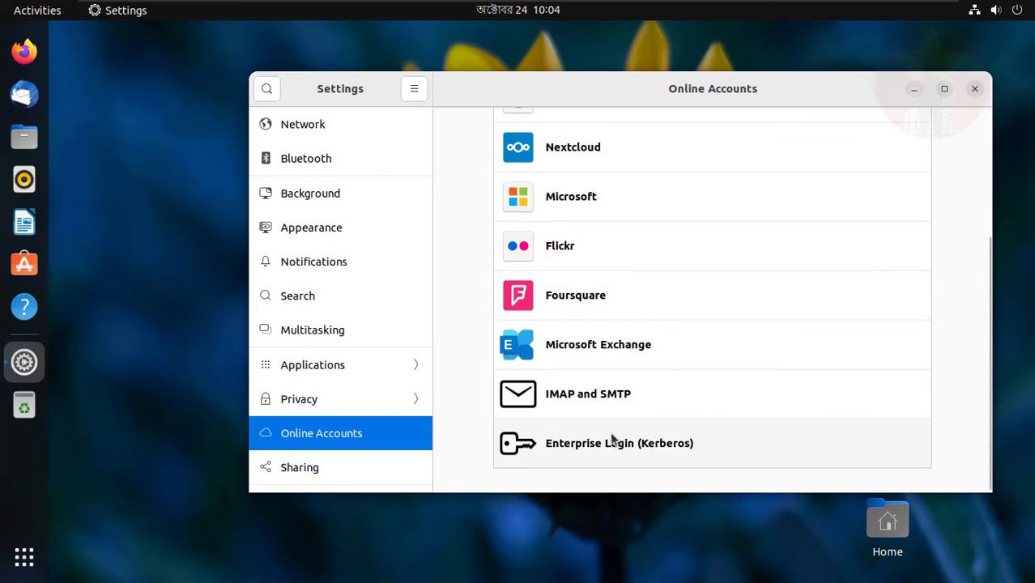
View the Sharing settings and highlight part of the computer name without editing it.
{"action": "left_click", "coordinate": [273, 470]}
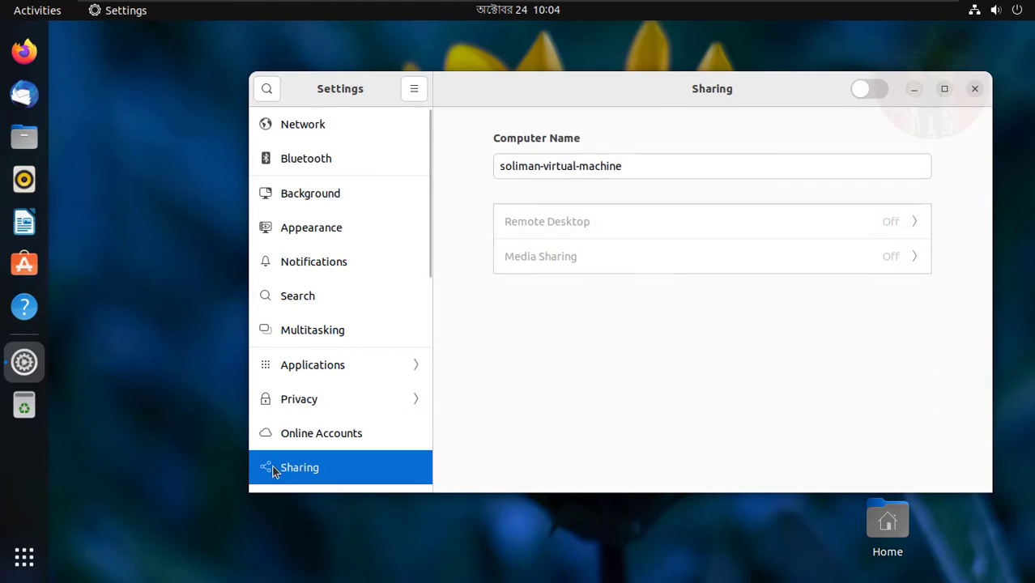
{"action": "left_click_drag", "start_coordinate": [651, 166], "coordinate": [482, 167]}
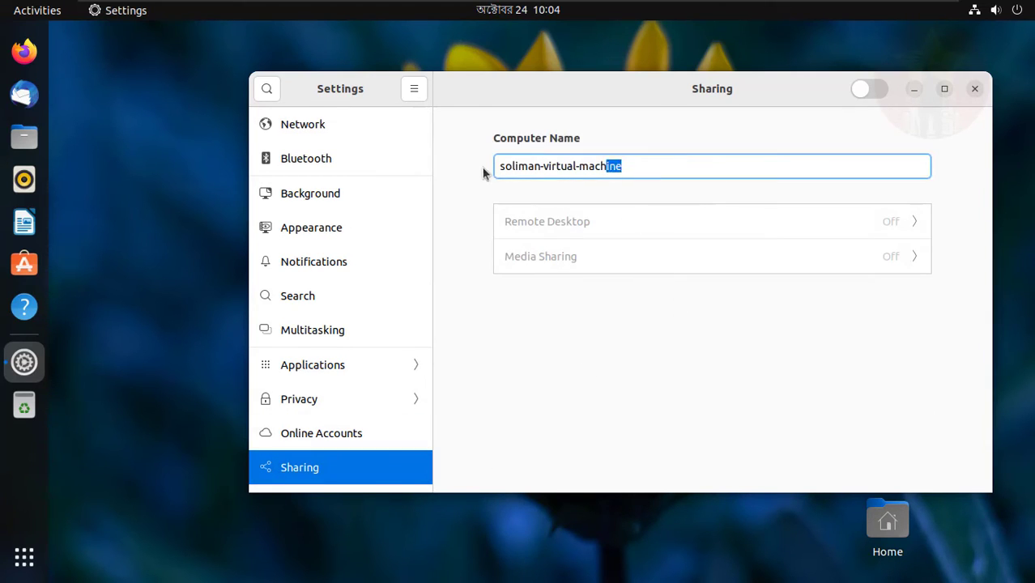
{"action": "left_click", "coordinate": [651, 177]}
Review the Sound settings down to the alert sounds and view the Power settings.
{"action": "scroll", "coordinate": [415, 410], "scroll_direction": "down", "scroll_amount": 2}
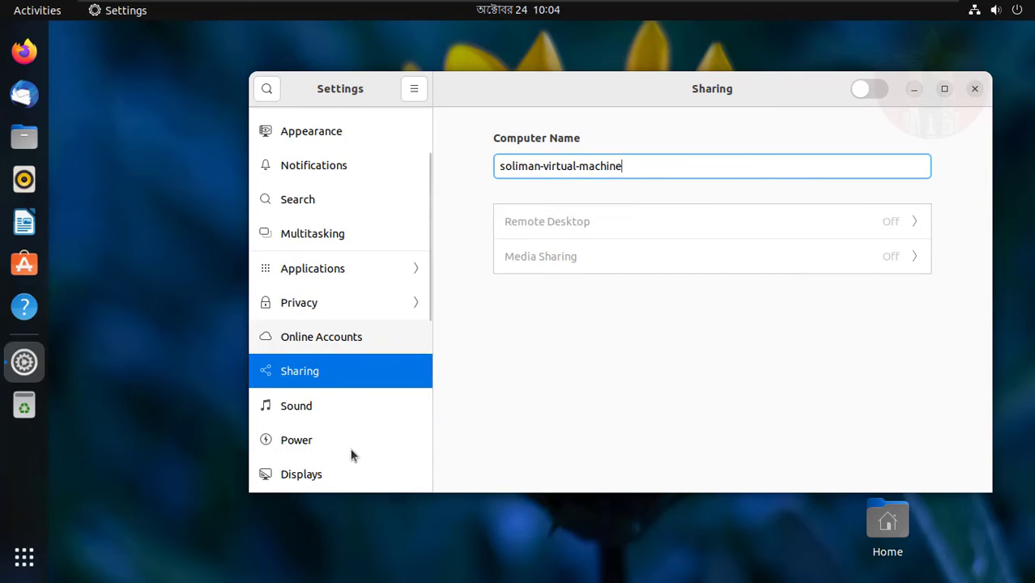
{"action": "left_click", "coordinate": [334, 412]}
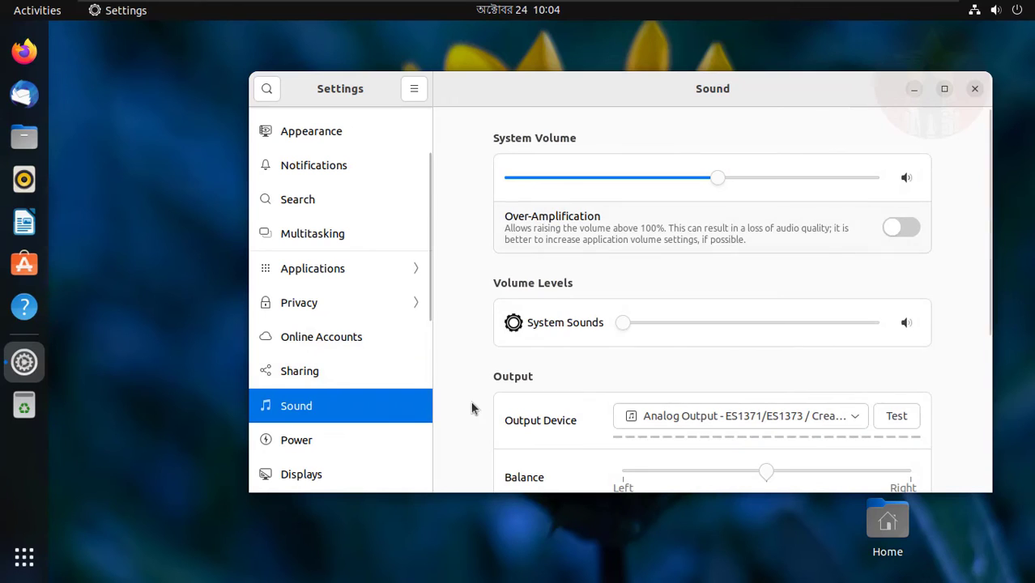
{"action": "scroll", "coordinate": [547, 426], "scroll_direction": "down", "scroll_amount": 5}
{"action": "scroll", "coordinate": [547, 425], "scroll_direction": "down", "scroll_amount": 1}
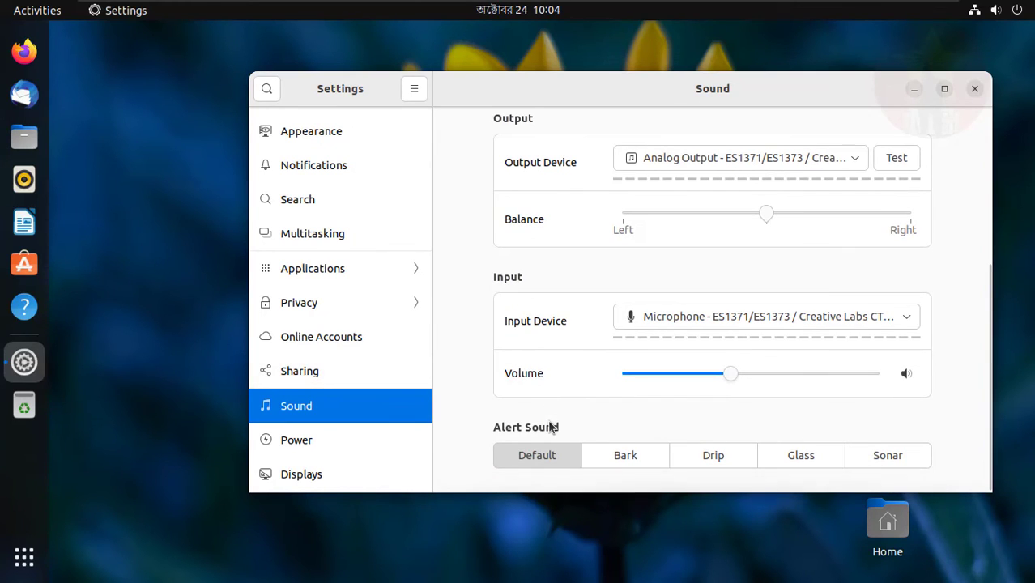
{"action": "left_click", "coordinate": [318, 447]}
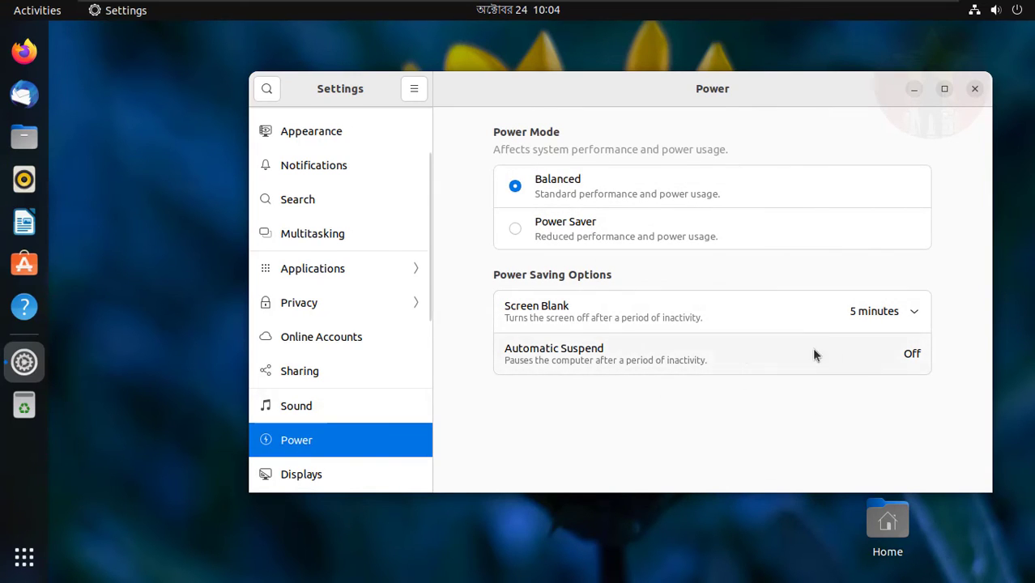
In the Displays settings, switch the orientation to Portrait Right and back to Landscape without applying.
{"action": "left_click", "coordinate": [326, 476]}
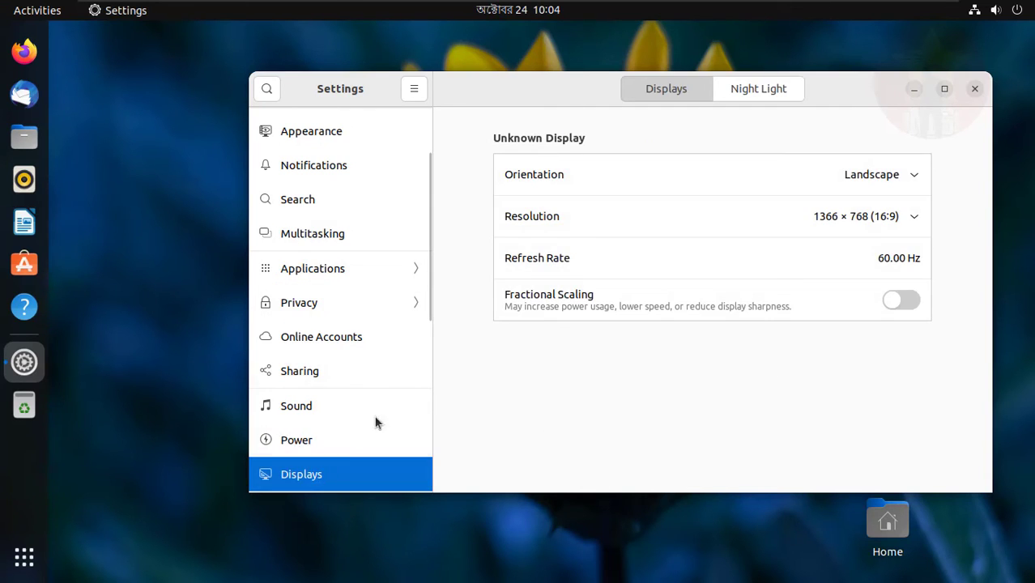
{"action": "left_click", "coordinate": [878, 179]}
{"action": "left_click", "coordinate": [883, 249]}
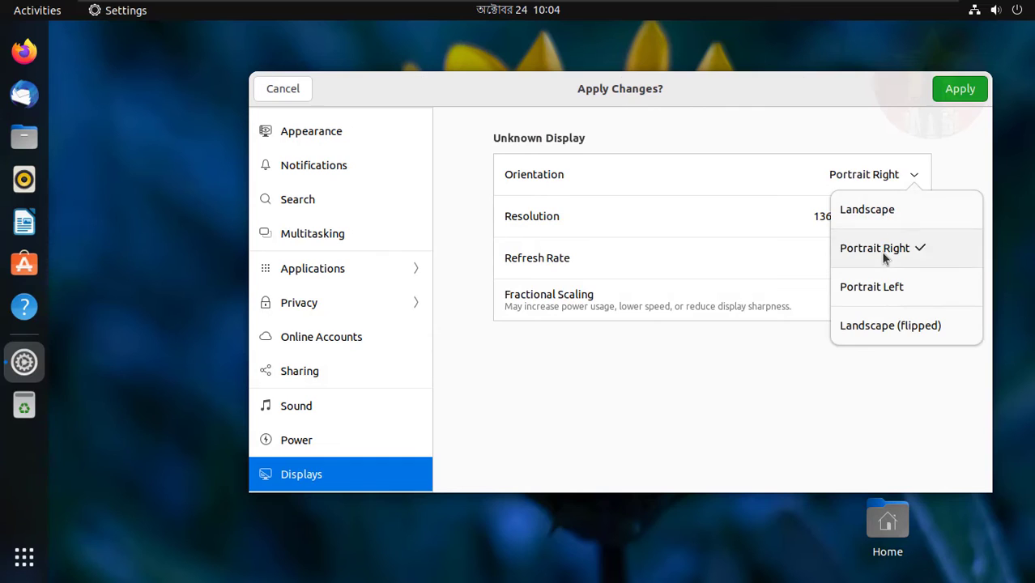
{"action": "left_click", "coordinate": [883, 186]}
{"action": "left_click", "coordinate": [888, 210]}
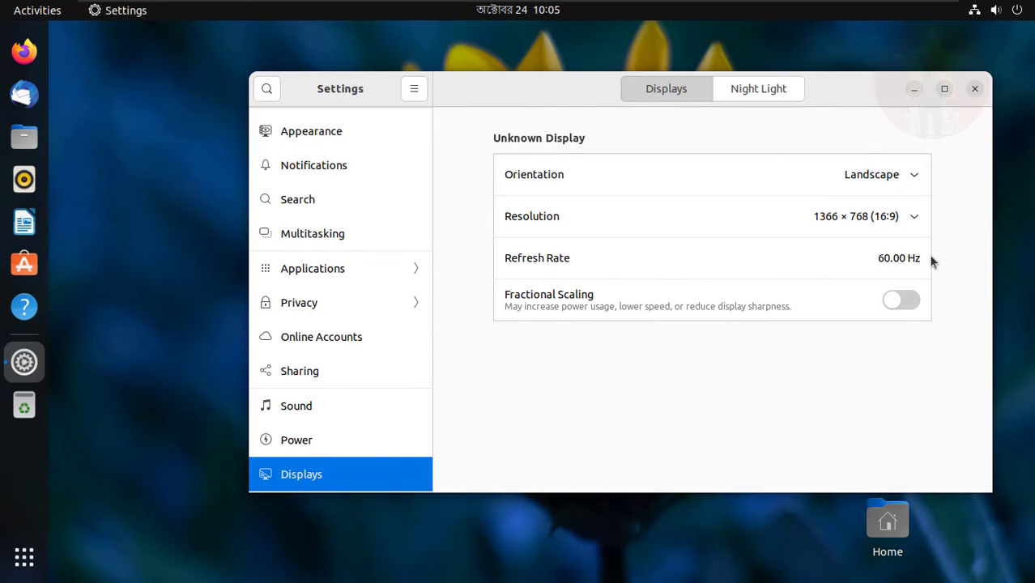
Look through the available display resolutions and switch Fractional Scaling on and back off.
{"action": "left_click", "coordinate": [813, 224]}
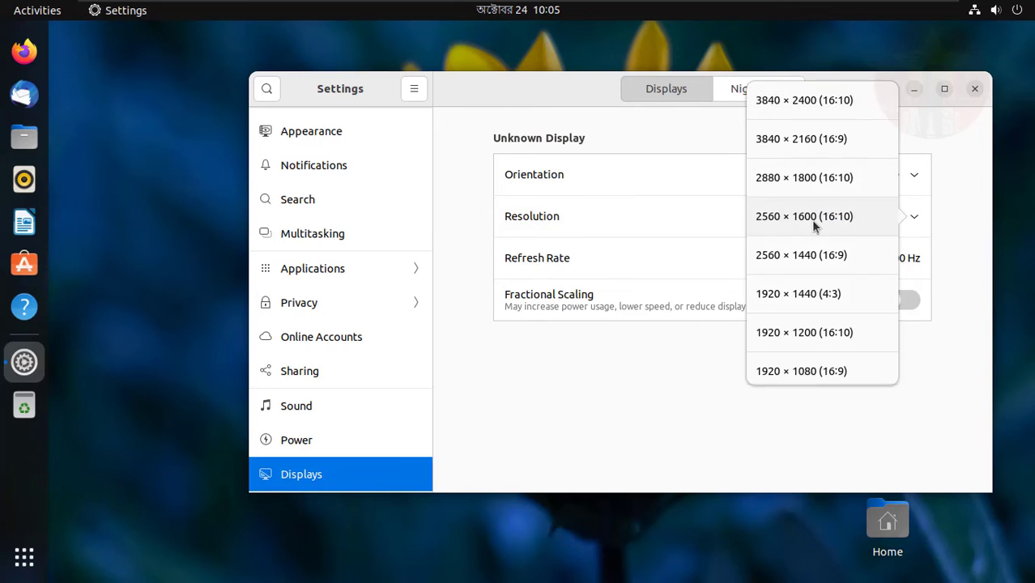
{"action": "left_click", "coordinate": [719, 312]}
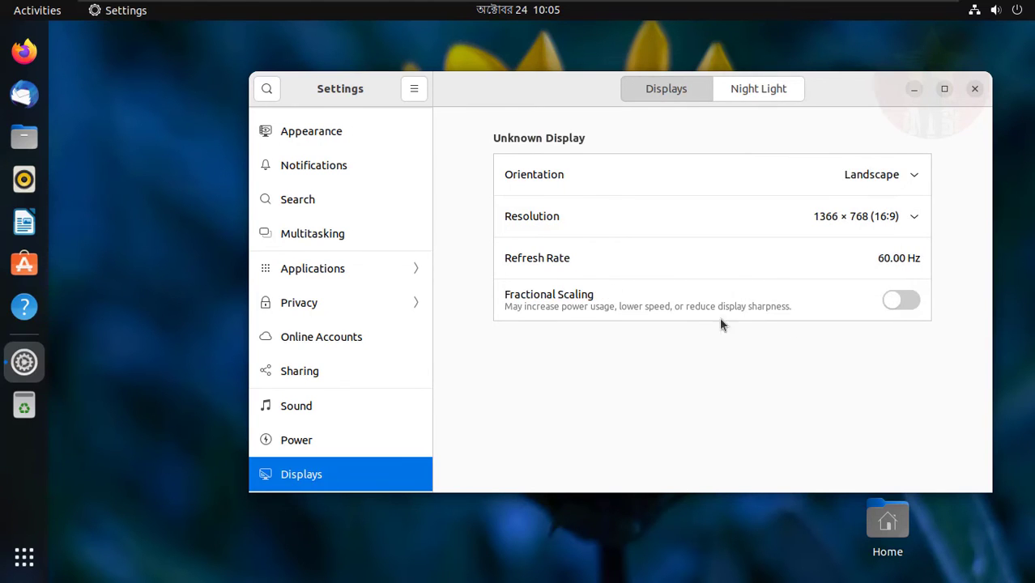
{"action": "left_click", "coordinate": [896, 303]}
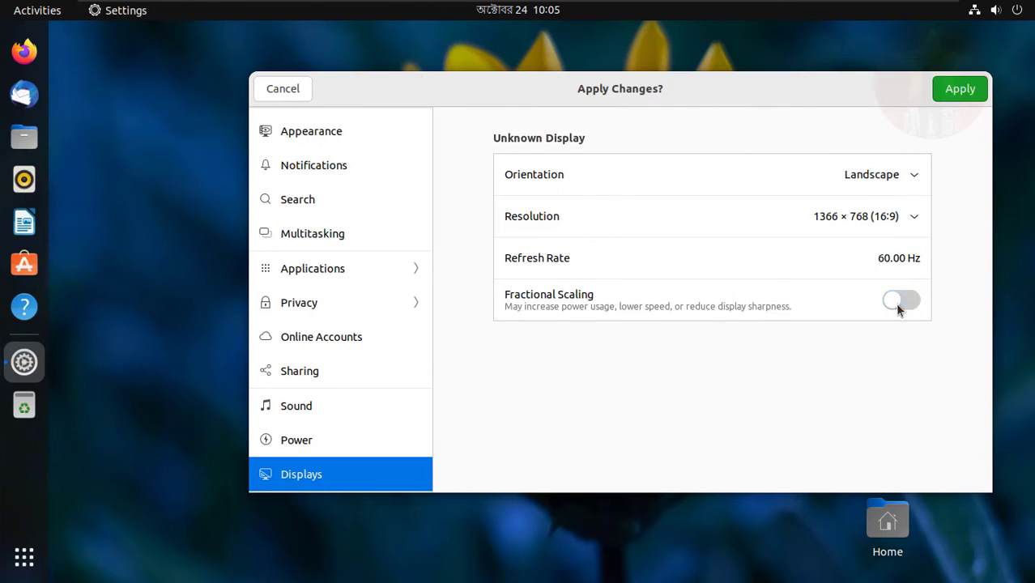
{"action": "left_click", "coordinate": [897, 302]}
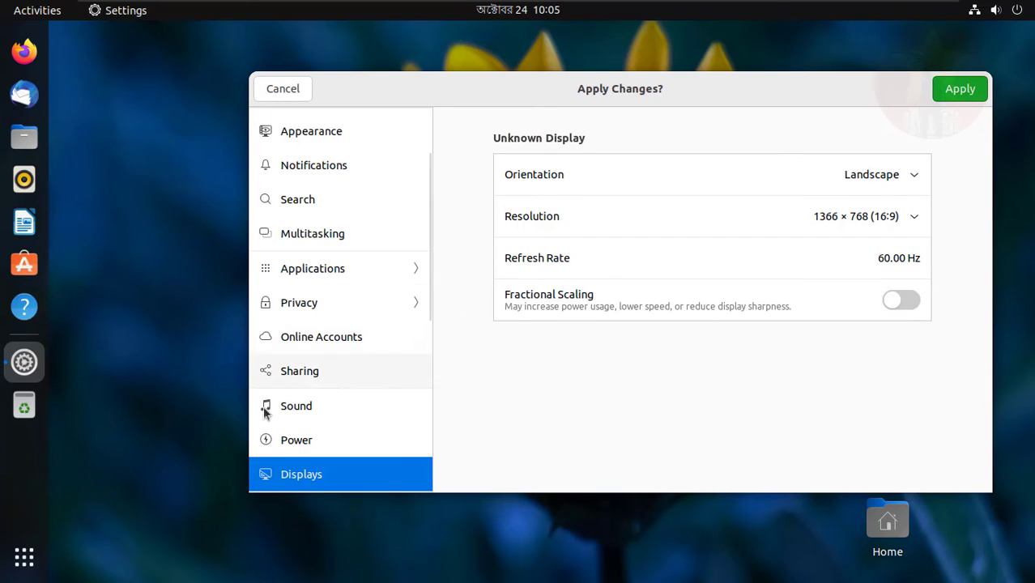
View the Mouse & Touchpad settings and review the Keyboard settings down to the keyboard shortcuts entry.
{"action": "scroll", "coordinate": [338, 450], "scroll_direction": "down", "scroll_amount": 2}
{"action": "left_click", "coordinate": [343, 412]}
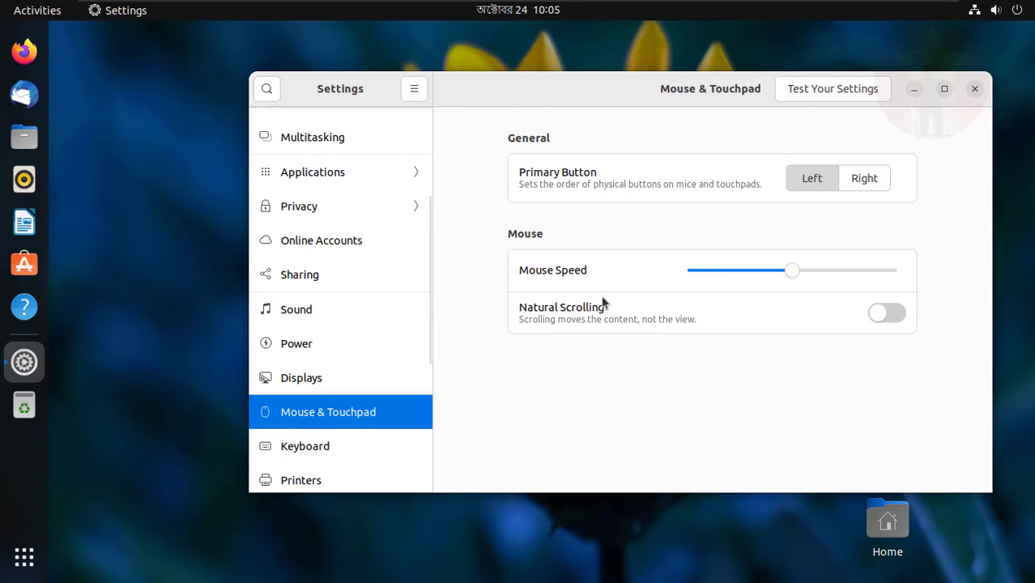
{"action": "left_click", "coordinate": [297, 451]}
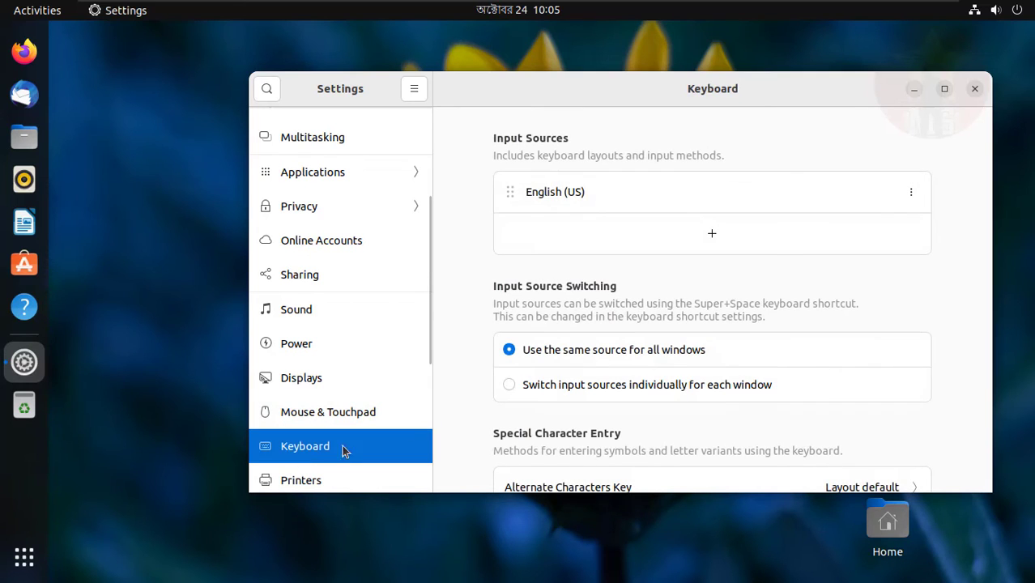
{"action": "scroll", "coordinate": [731, 254], "scroll_direction": "down", "scroll_amount": 5}
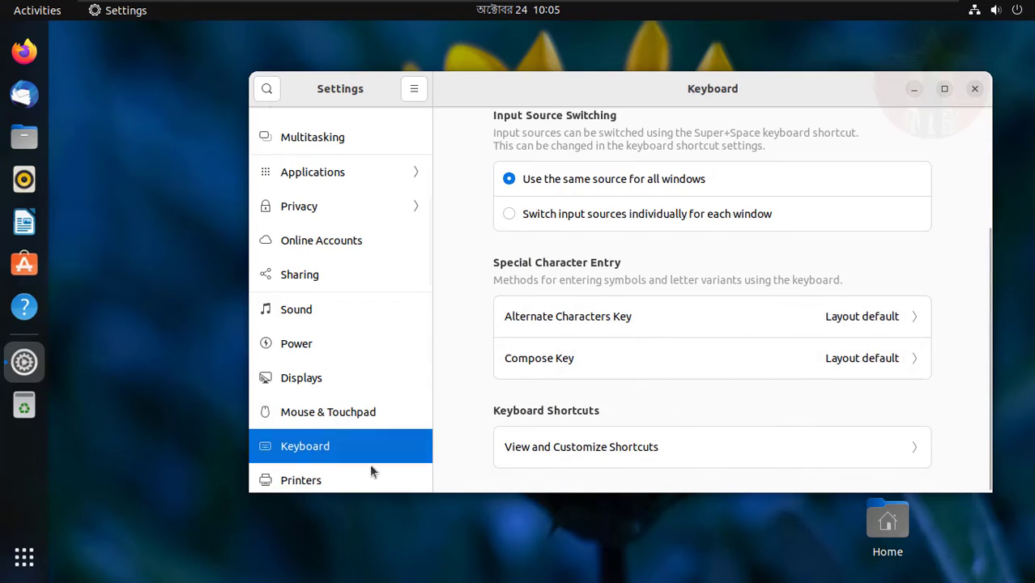
View the Printers settings, bring up the dialog for adding a printer and cancel it.
{"action": "left_click", "coordinate": [317, 482]}
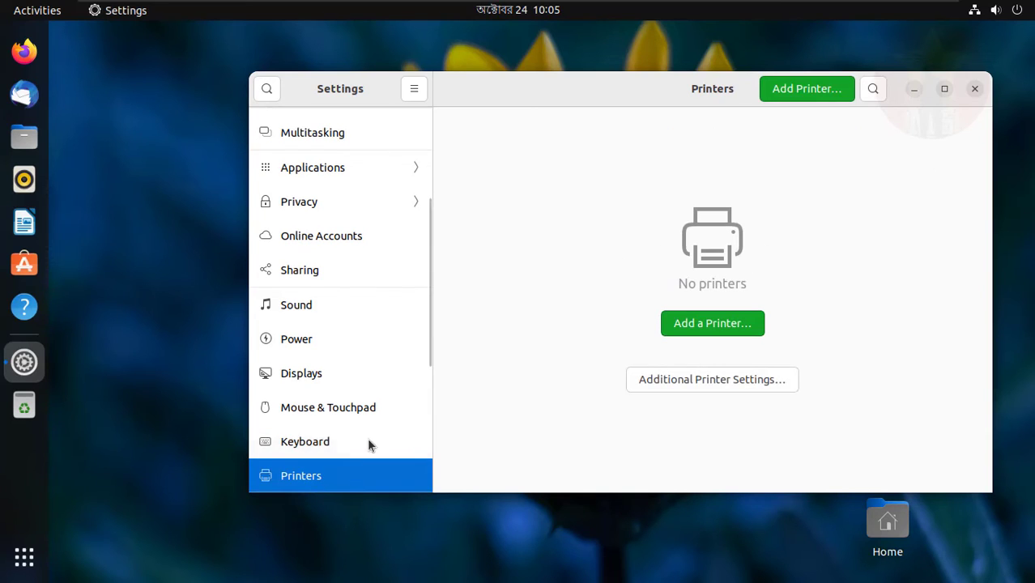
{"action": "left_click", "coordinate": [711, 326]}
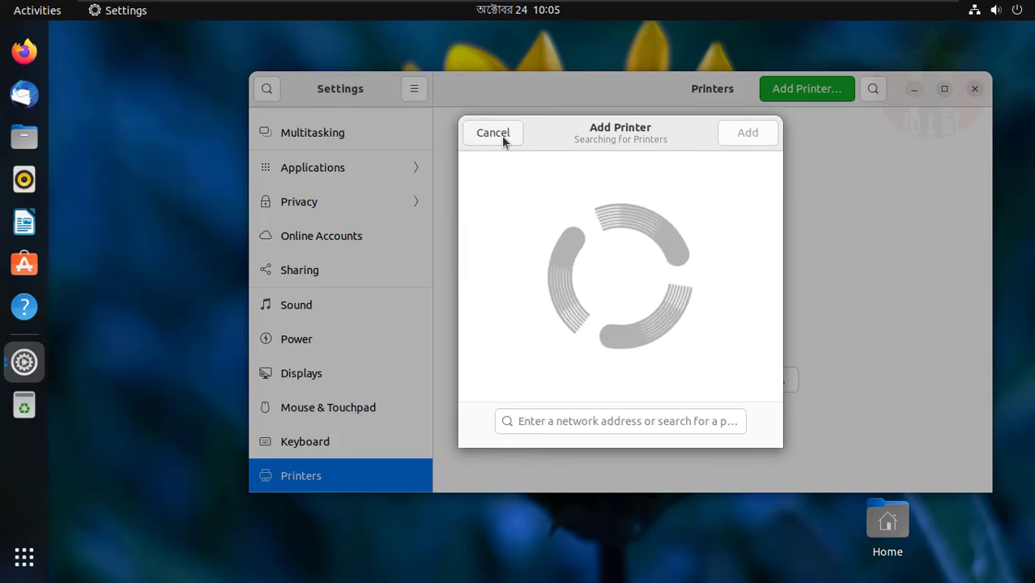
{"action": "left_click", "coordinate": [502, 134]}
In the Removable Media settings, view the CD audio handling options and keep Ask what to do.
{"action": "scroll", "coordinate": [341, 450], "scroll_direction": "down", "scroll_amount": 5}
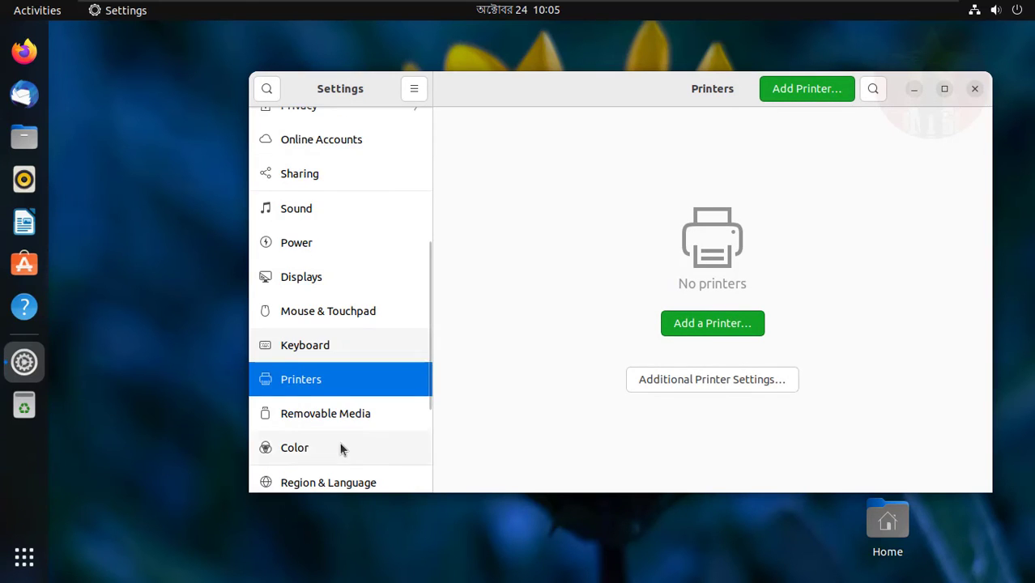
{"action": "left_click", "coordinate": [342, 323]}
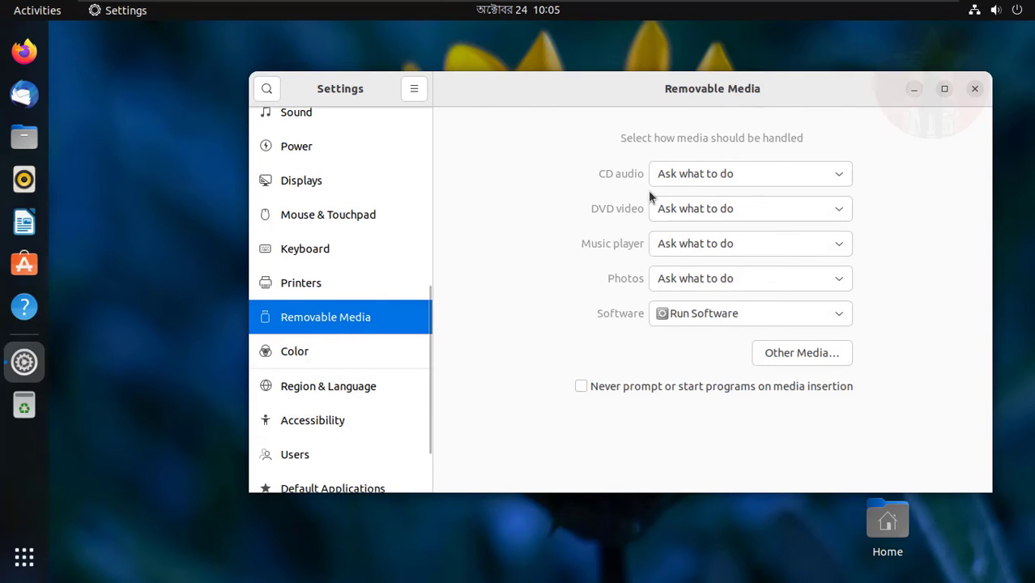
{"action": "left_click", "coordinate": [738, 180]}
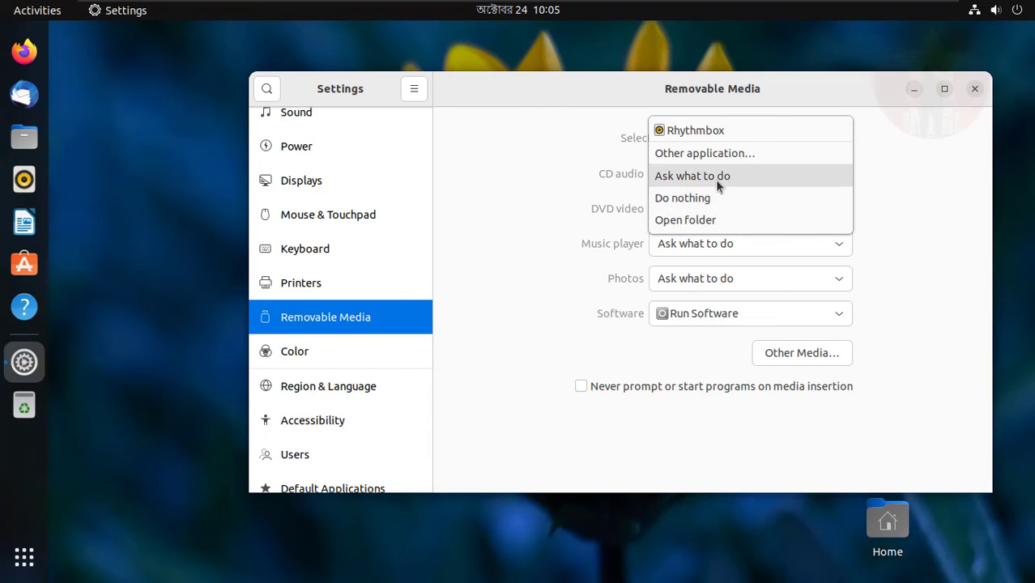
{"action": "left_click", "coordinate": [715, 179]}
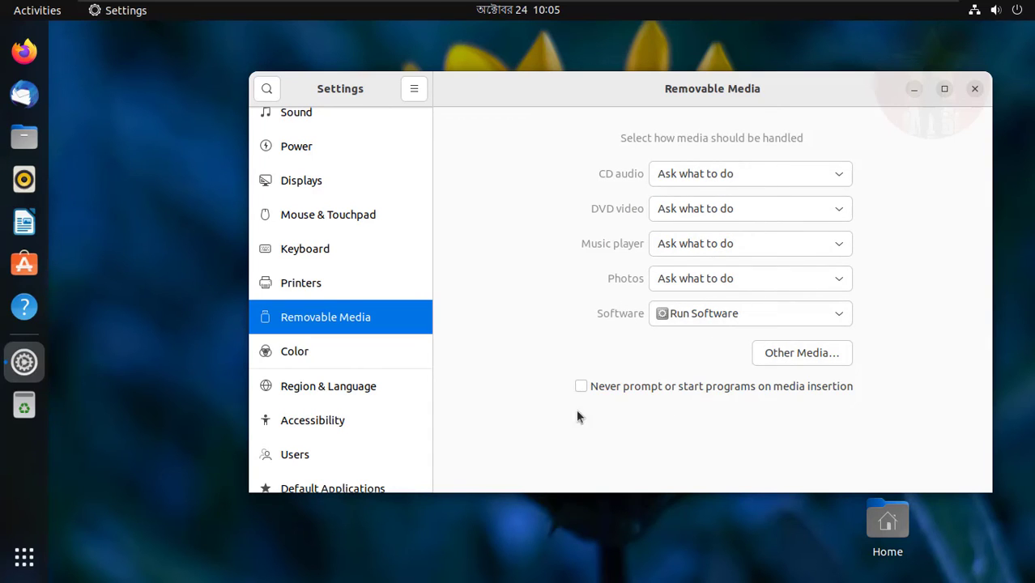
View the Color, Region & Language and Accessibility settings.
{"action": "left_click", "coordinate": [309, 364]}
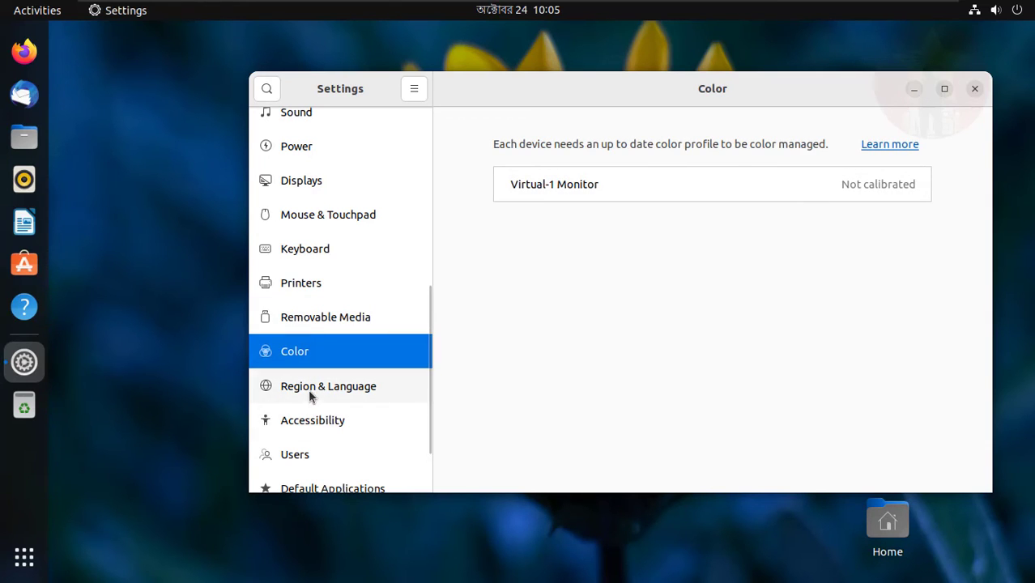
{"action": "left_click", "coordinate": [309, 394]}
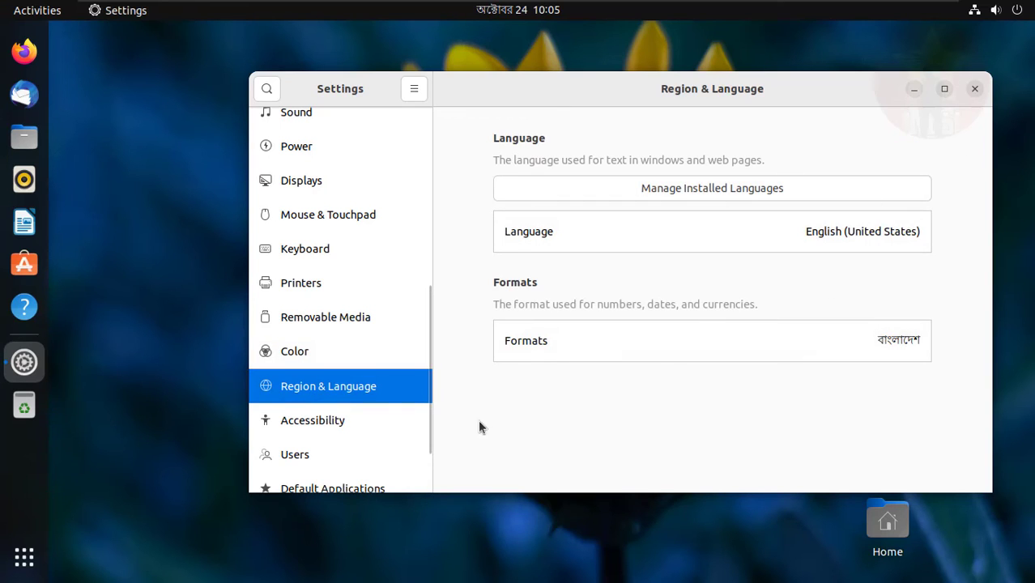
{"action": "scroll", "coordinate": [372, 385], "scroll_direction": "down", "scroll_amount": 2}
{"action": "left_click", "coordinate": [348, 343]}
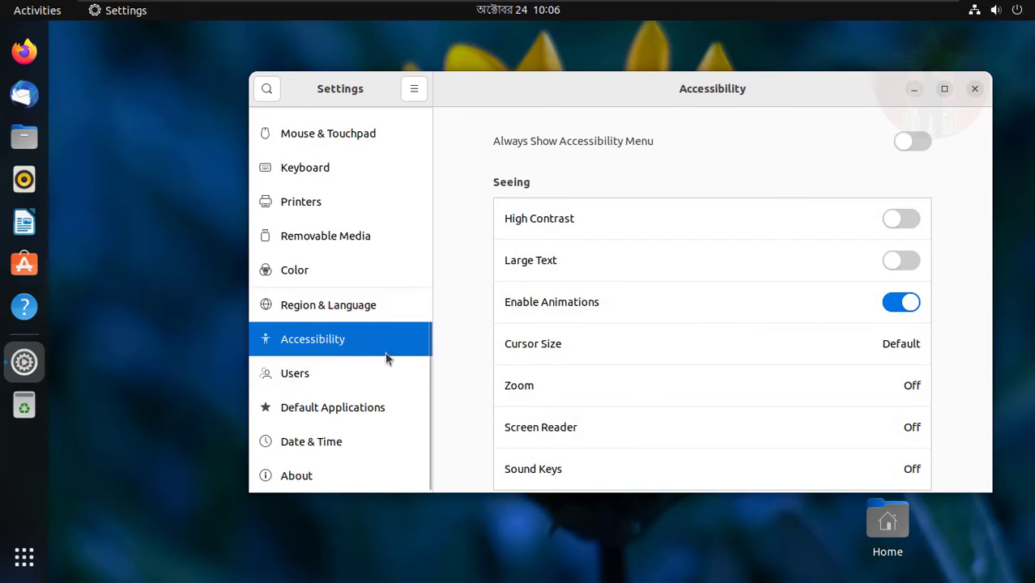
Toggle High Contrast in the Accessibility settings and turn on the Screen Reader.
{"action": "left_click", "coordinate": [912, 228]}
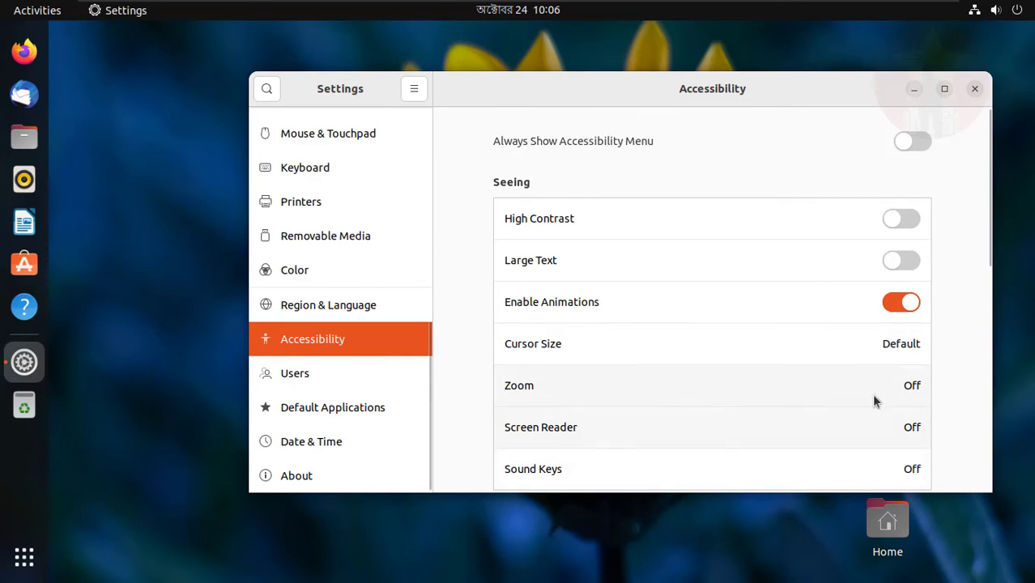
{"action": "scroll", "coordinate": [796, 430], "scroll_direction": "down", "scroll_amount": 3}
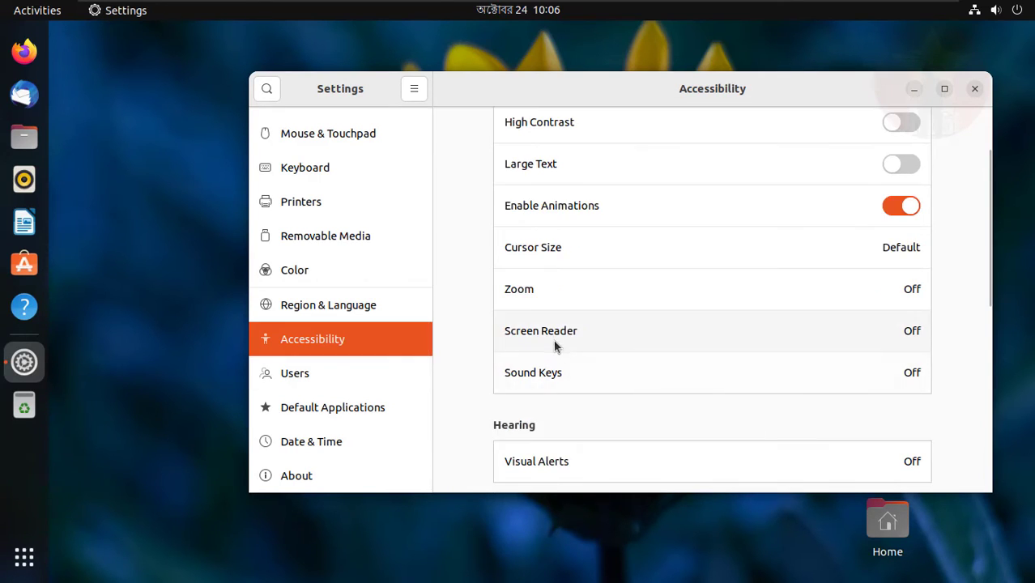
{"action": "left_click", "coordinate": [896, 334]}
{"action": "left_click", "coordinate": [734, 324]}
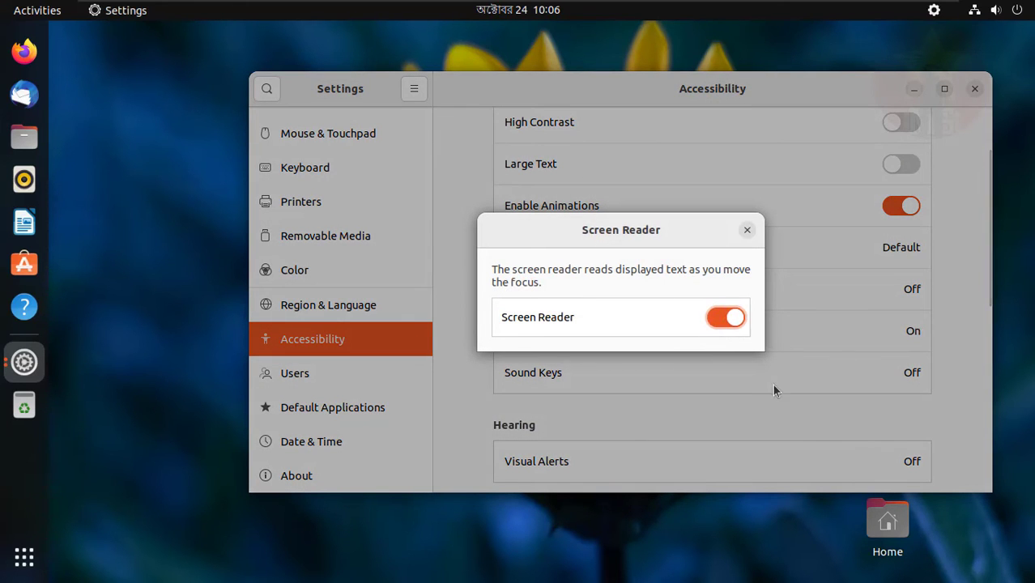
{"action": "left_click", "coordinate": [746, 231]}
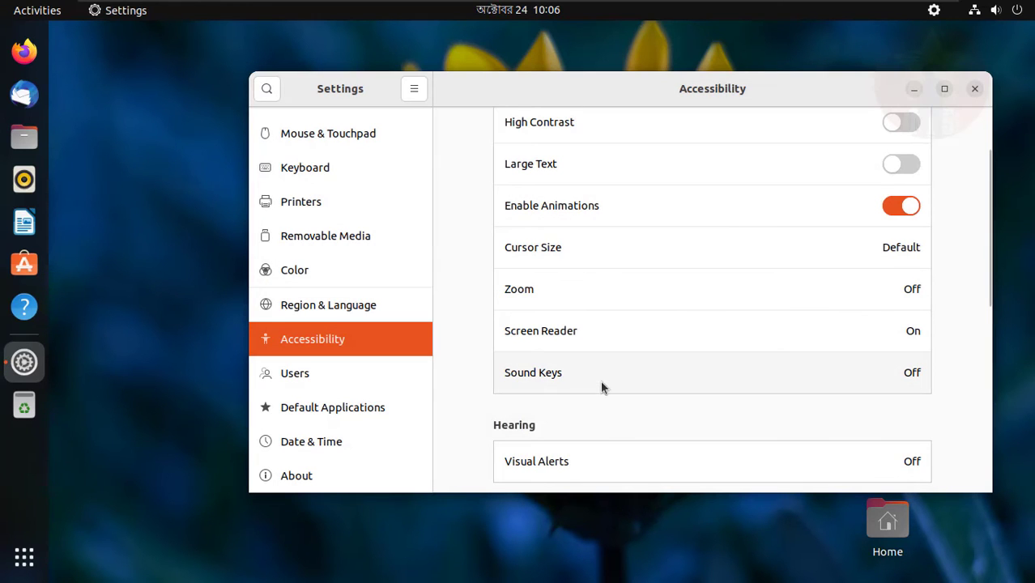
Look over the Hearing and Typing options and turn the Screen Reader back off.
{"action": "scroll", "coordinate": [635, 400], "scroll_direction": "down", "scroll_amount": 5}
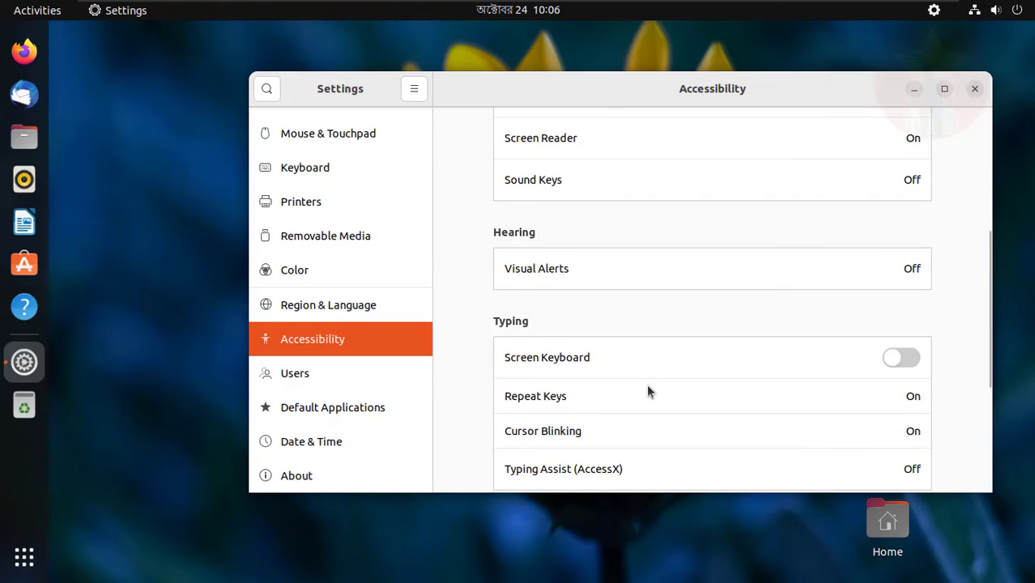
{"action": "scroll", "coordinate": [646, 384], "scroll_direction": "up", "scroll_amount": 3}
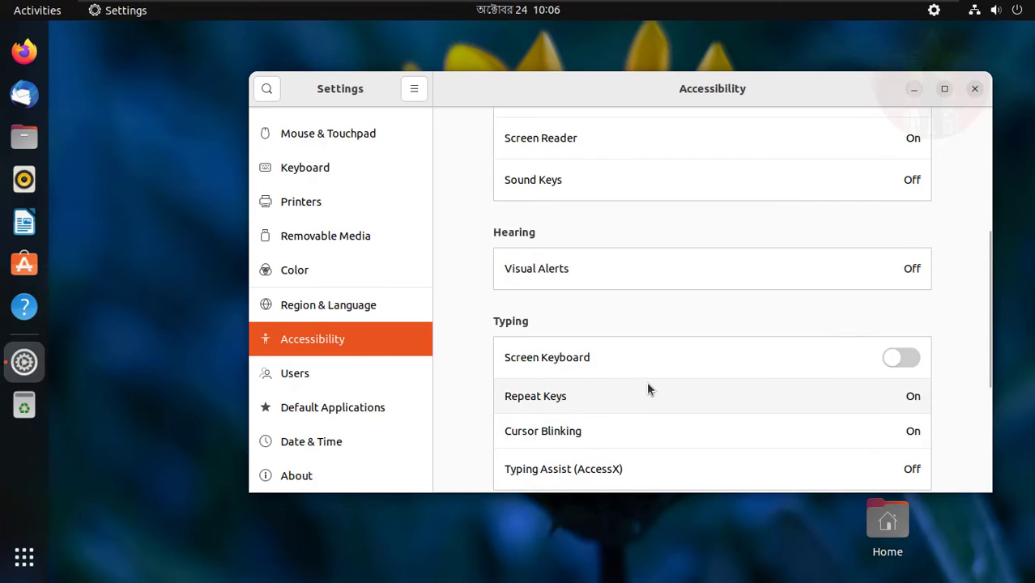
{"action": "scroll", "coordinate": [683, 355], "scroll_direction": "up", "scroll_amount": 1}
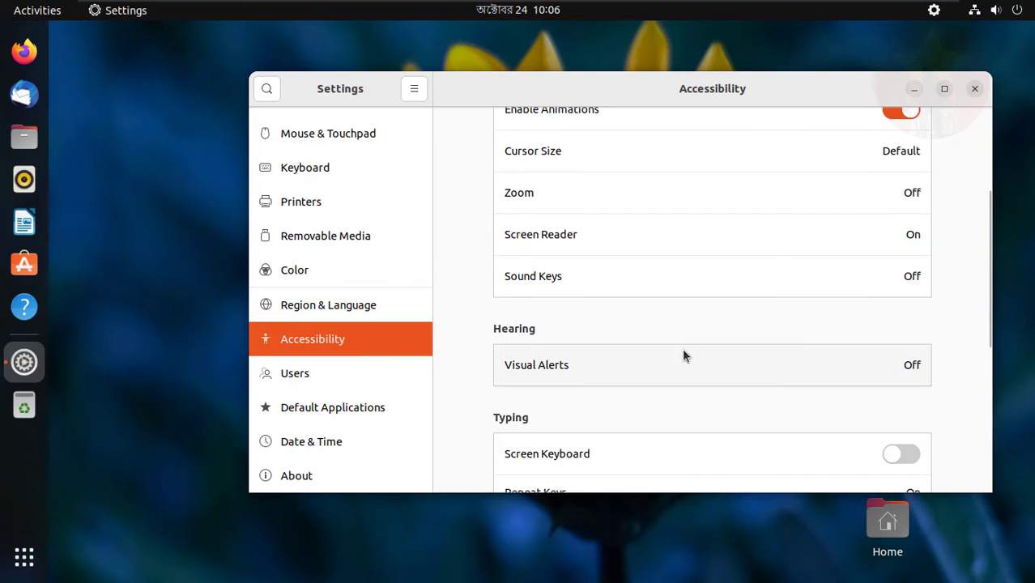
{"action": "left_click", "coordinate": [902, 246]}
{"action": "left_click", "coordinate": [724, 317]}
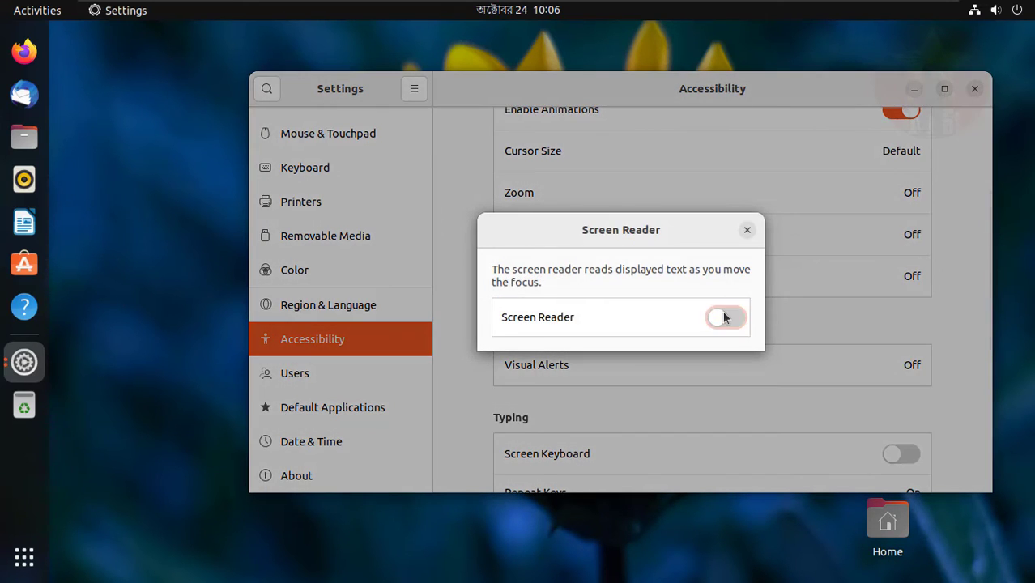
{"action": "left_click", "coordinate": [747, 231]}
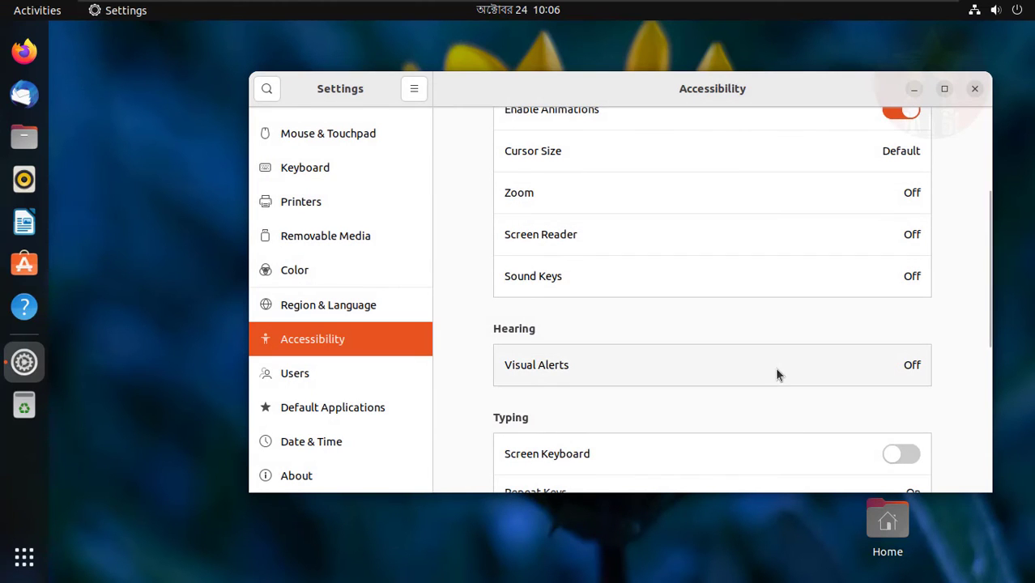
Review the remaining Accessibility options for hearing, typing, and pointing and clicking.
{"action": "scroll", "coordinate": [749, 435], "scroll_direction": "down", "scroll_amount": 4}
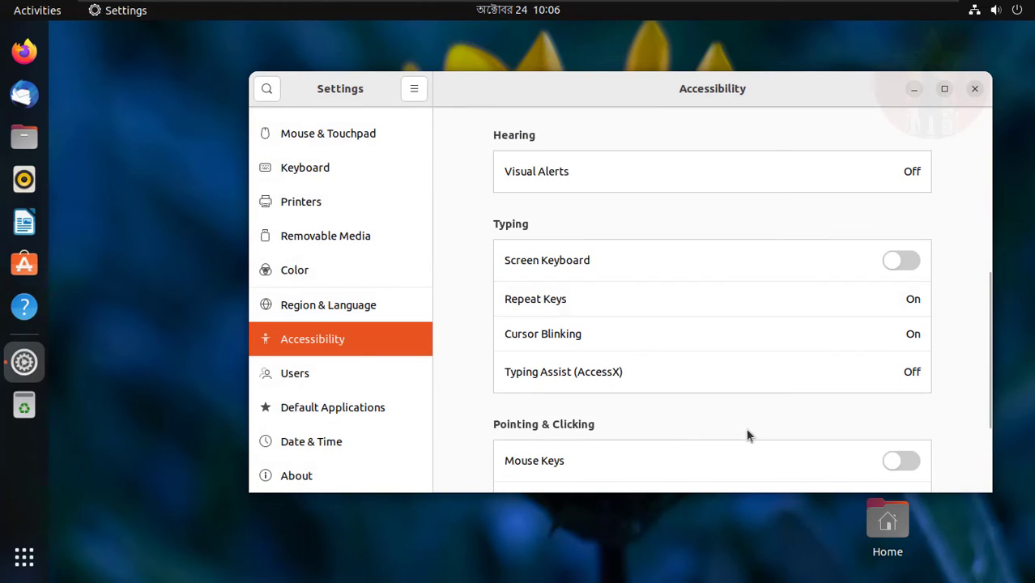
{"action": "scroll", "coordinate": [747, 433], "scroll_direction": "down", "scroll_amount": 2}
{"action": "scroll", "coordinate": [746, 432], "scroll_direction": "up", "scroll_amount": 8}
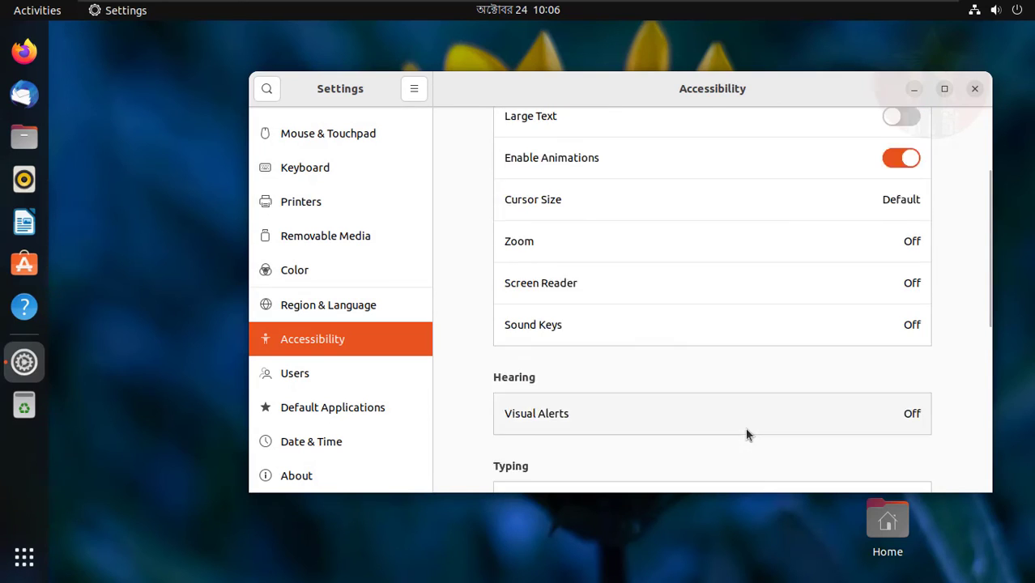
{"action": "scroll", "coordinate": [721, 478], "scroll_direction": "down", "scroll_amount": 6}
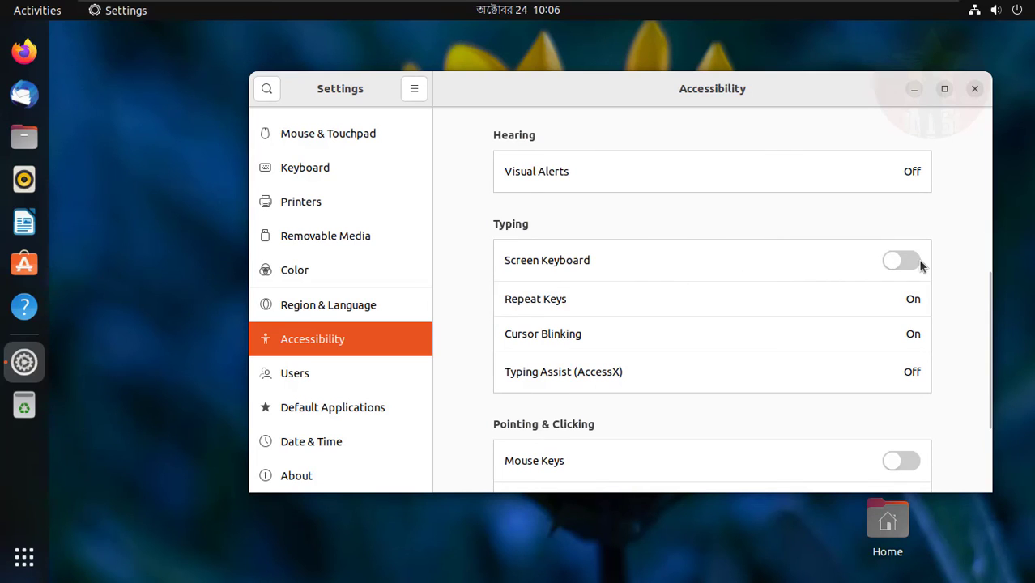
{"action": "scroll", "coordinate": [669, 388], "scroll_direction": "down", "scroll_amount": 3}
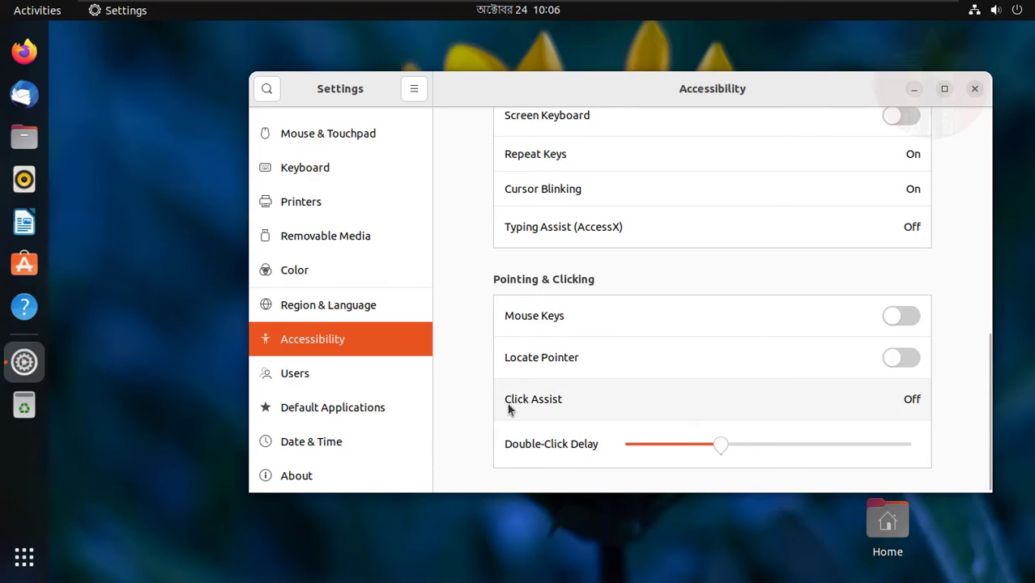
View the Users settings and open the account's display name for editing.
{"action": "left_click", "coordinate": [328, 379]}
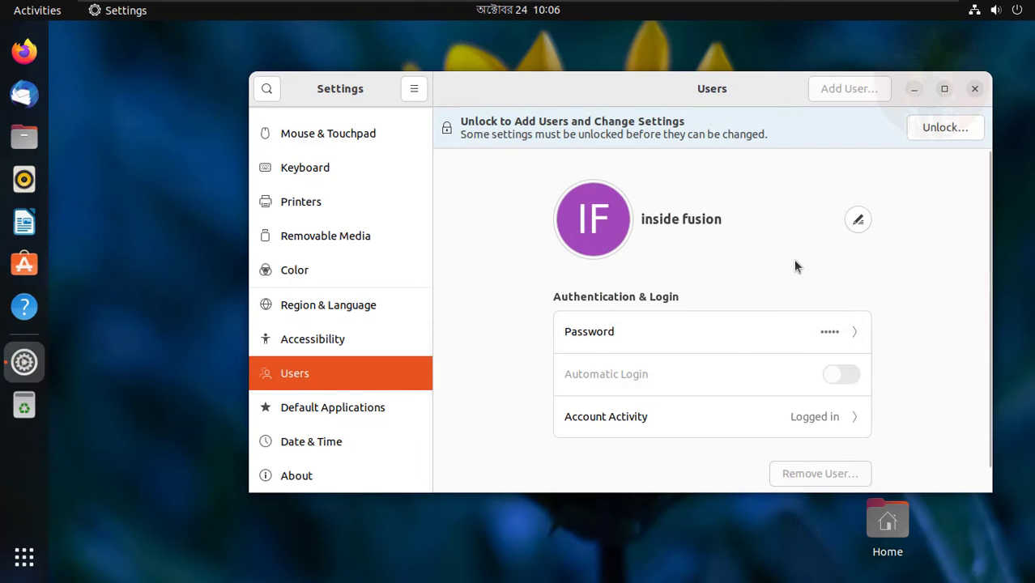
{"action": "scroll", "coordinate": [793, 259], "scroll_direction": "down", "scroll_amount": 1}
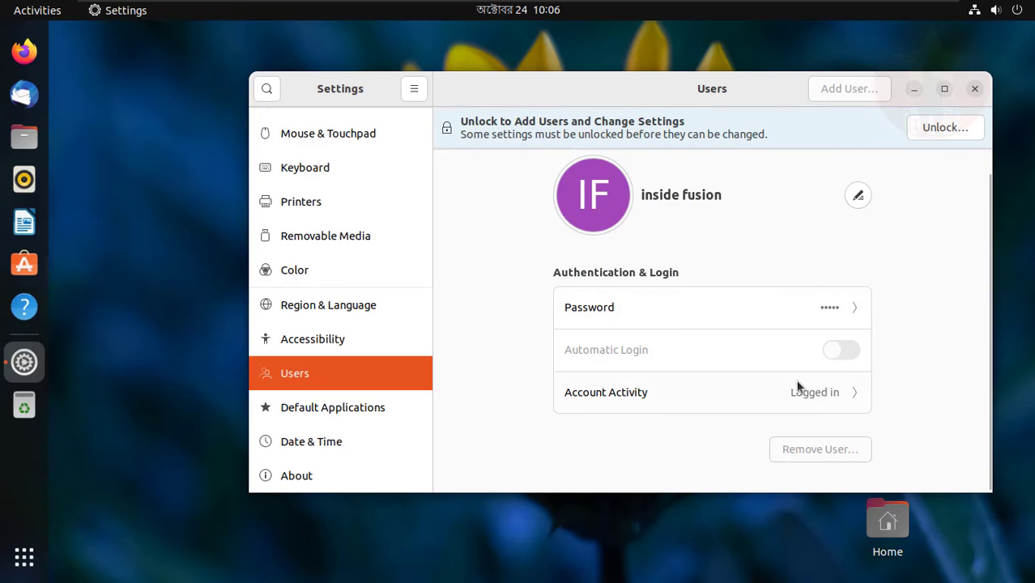
{"action": "scroll", "coordinate": [797, 382], "scroll_direction": "up", "scroll_amount": 1}
{"action": "left_click", "coordinate": [859, 222]}
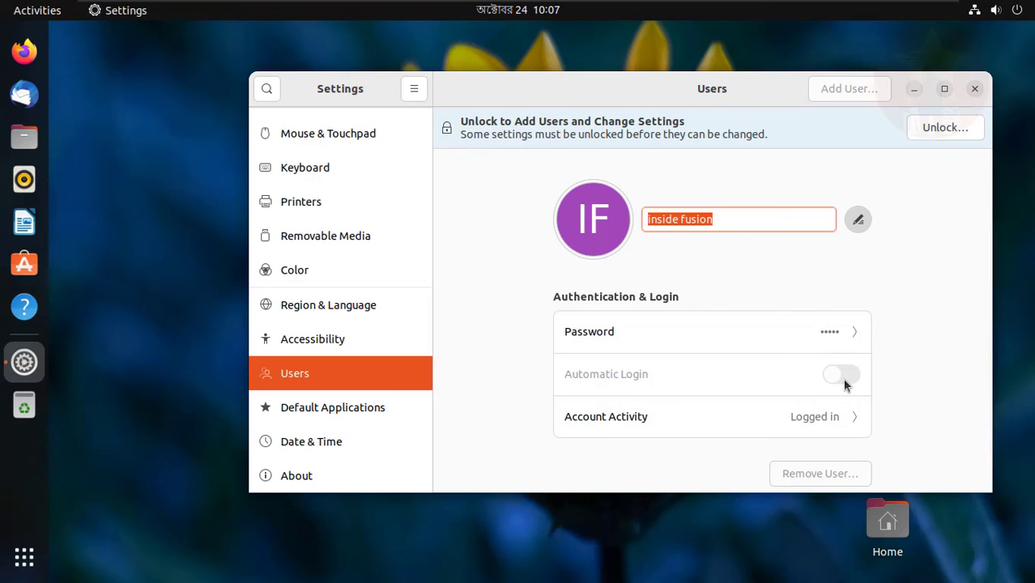
{"action": "scroll", "coordinate": [723, 437], "scroll_direction": "down", "scroll_amount": 1}
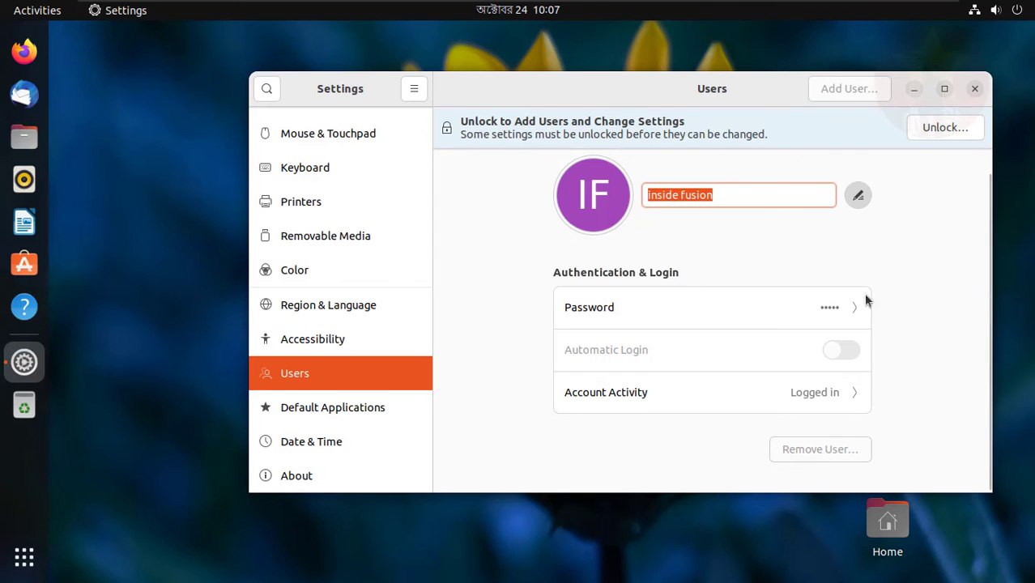
Unlock the Users settings by authenticating with the account password.
{"action": "left_click", "coordinate": [944, 132]}
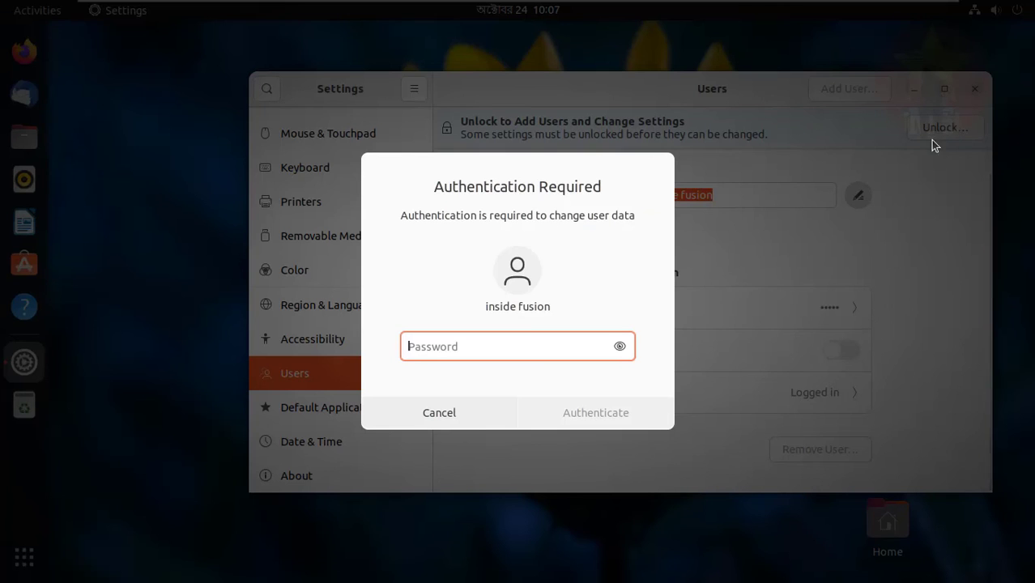
{"action": "type", "text": "**"}
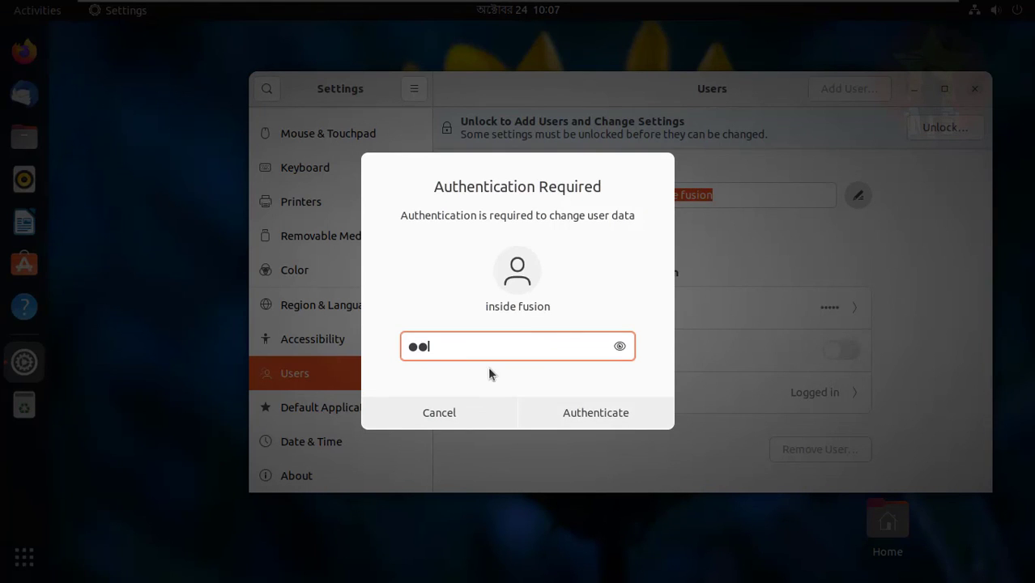
{"action": "left_click", "coordinate": [584, 416]}
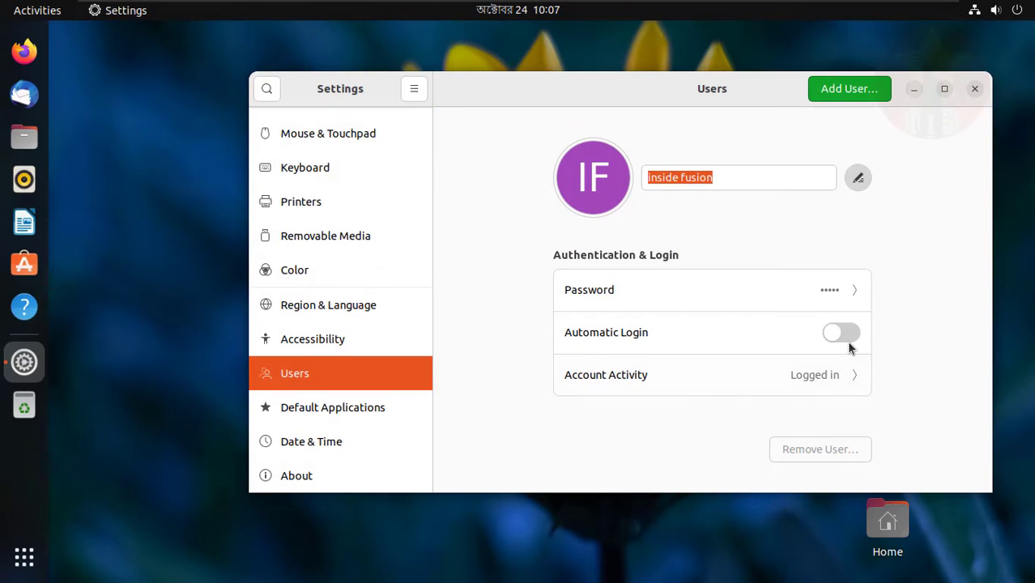
Switch Automatic Login on and back off, and view the account's activity history for this week.
{"action": "key", "text": "Return"}
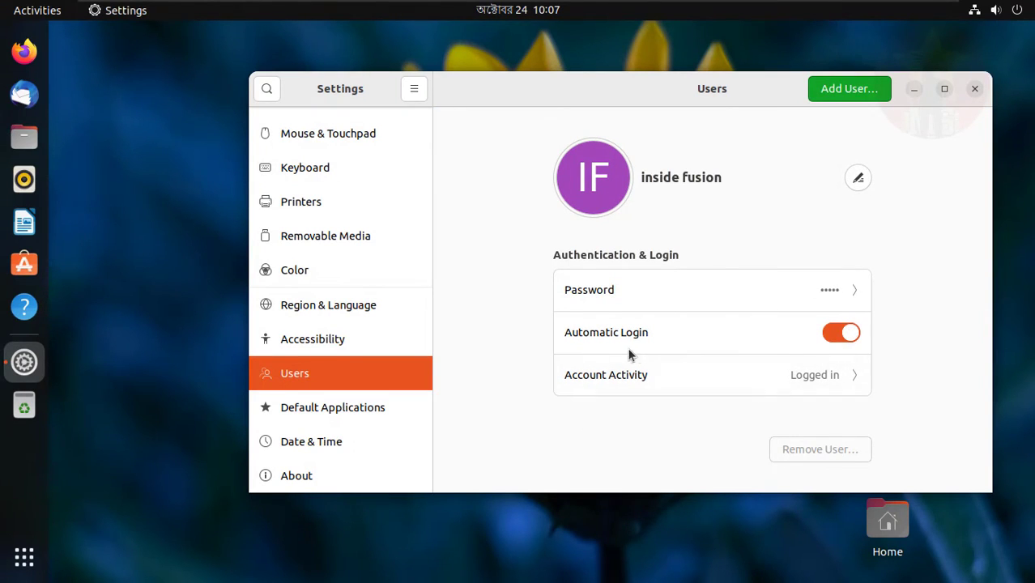
{"action": "left_click", "coordinate": [837, 335]}
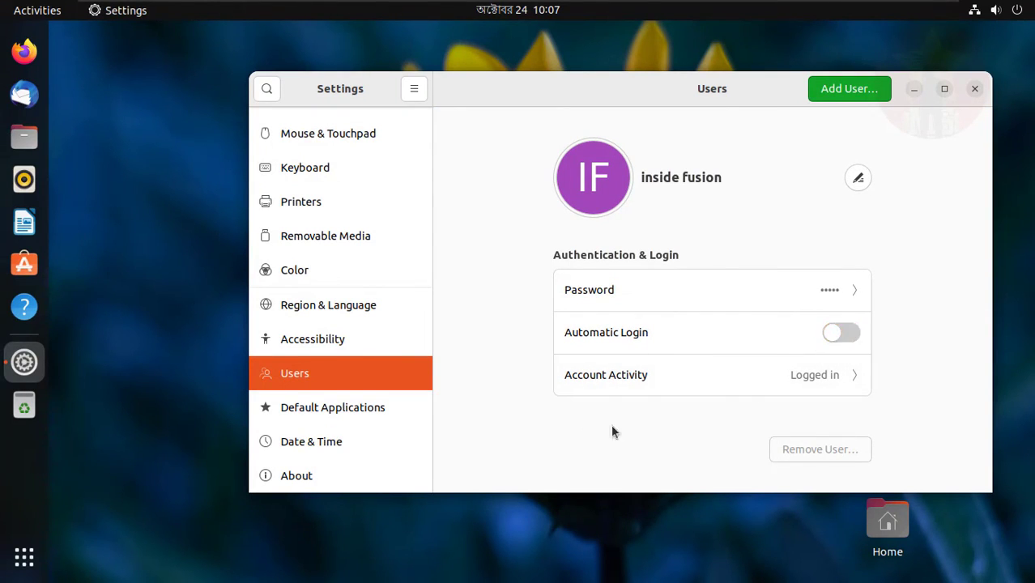
{"action": "left_click", "coordinate": [811, 384]}
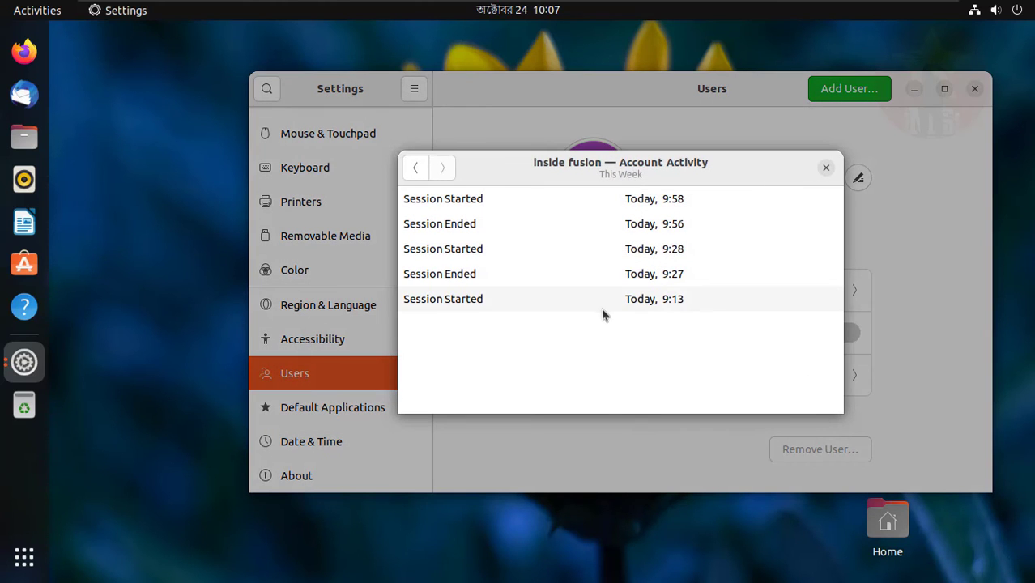
{"action": "left_click", "coordinate": [827, 168]}
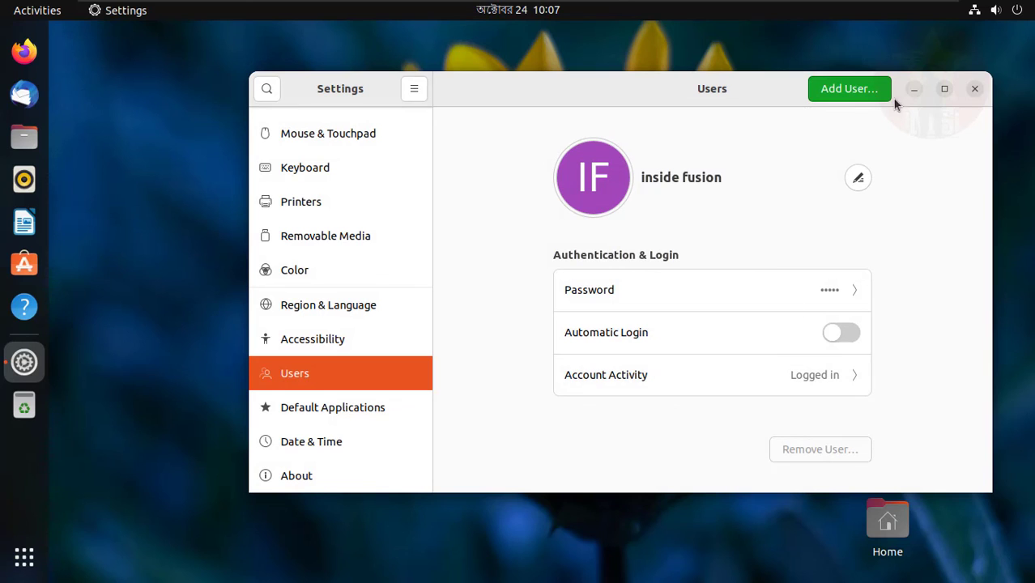
Bring up the Add User dialog, try its set-a-password-now option and both account types, and cancel it.
{"action": "left_click", "coordinate": [858, 89]}
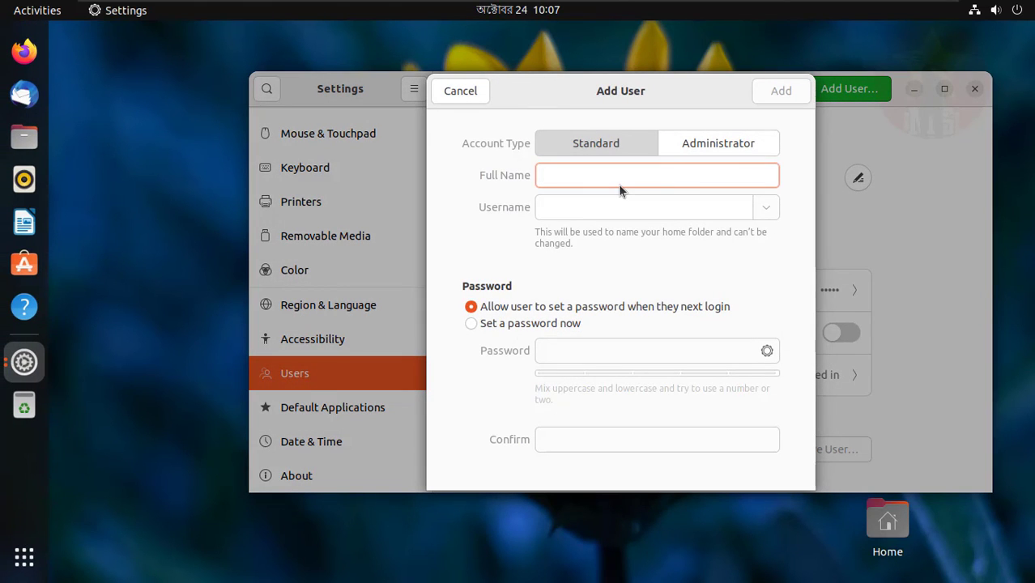
{"action": "left_click", "coordinate": [589, 217]}
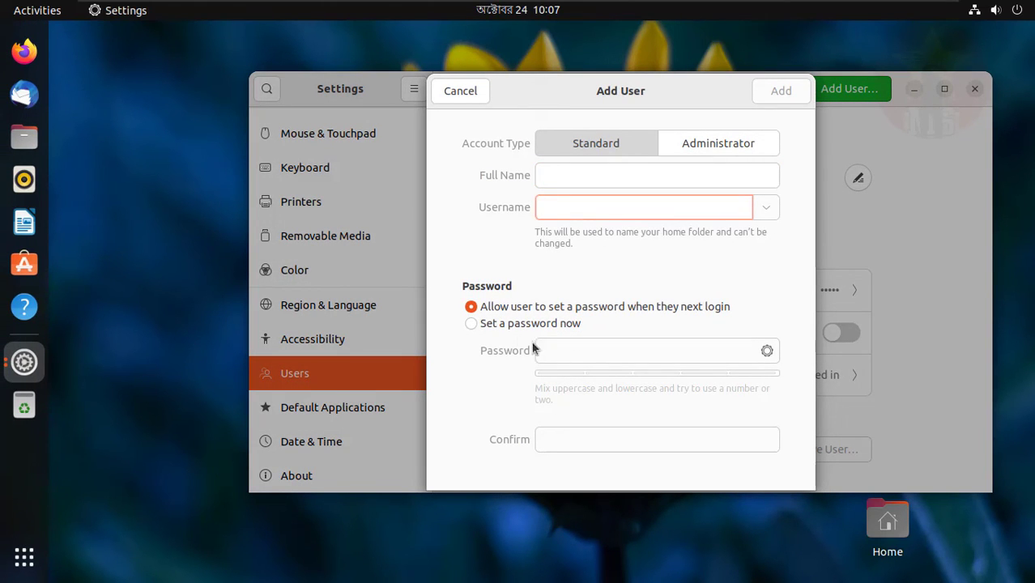
{"action": "left_click", "coordinate": [509, 325]}
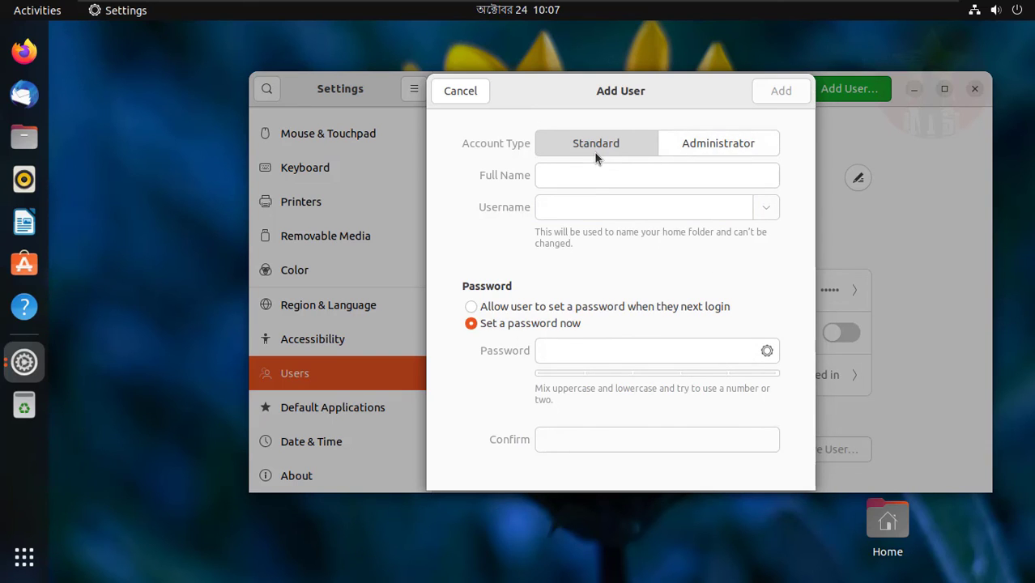
{"action": "left_click", "coordinate": [670, 141]}
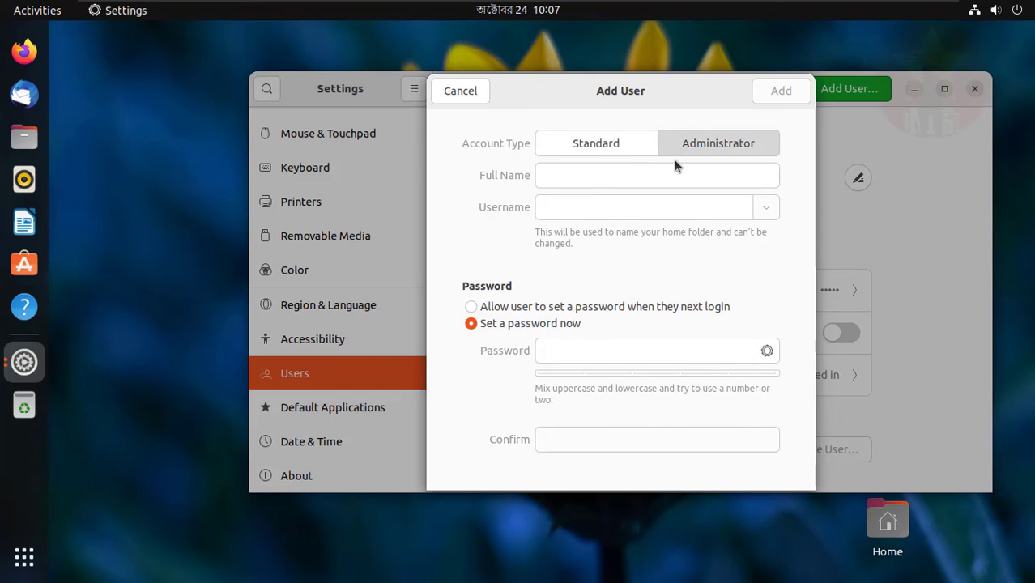
{"action": "left_click", "coordinate": [606, 144]}
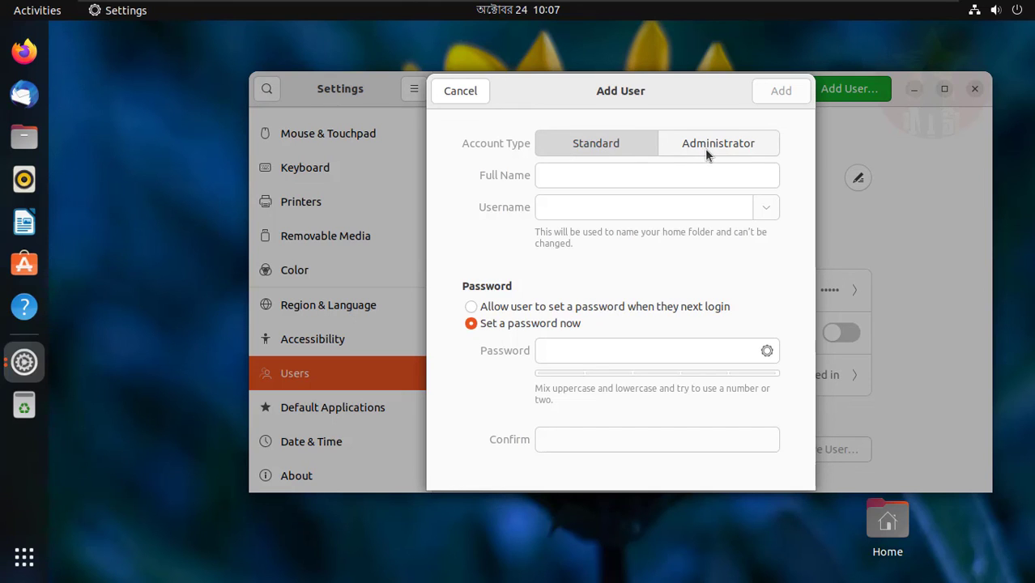
{"action": "left_click", "coordinate": [455, 99]}
View the Default Applications settings and check the choices for mail and music, keeping Thunderbird Mail and Videos.
{"action": "left_click", "coordinate": [377, 408]}
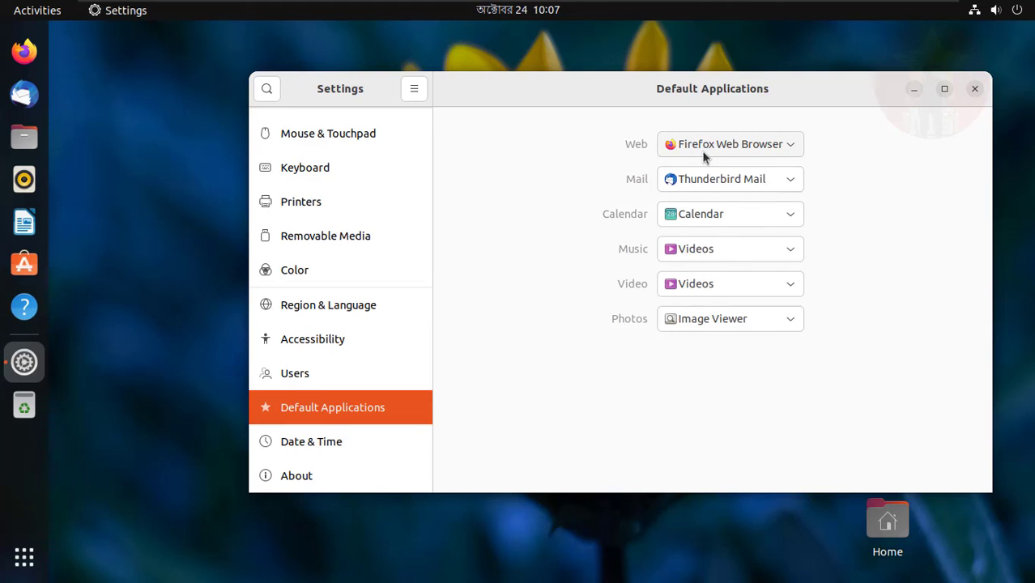
{"action": "left_click", "coordinate": [694, 183]}
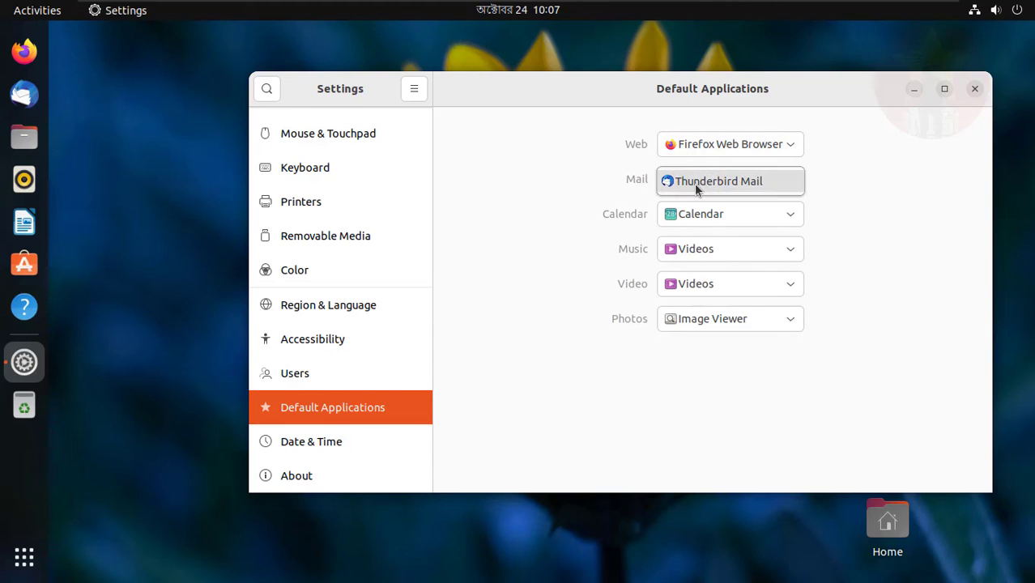
{"action": "left_click", "coordinate": [666, 181]}
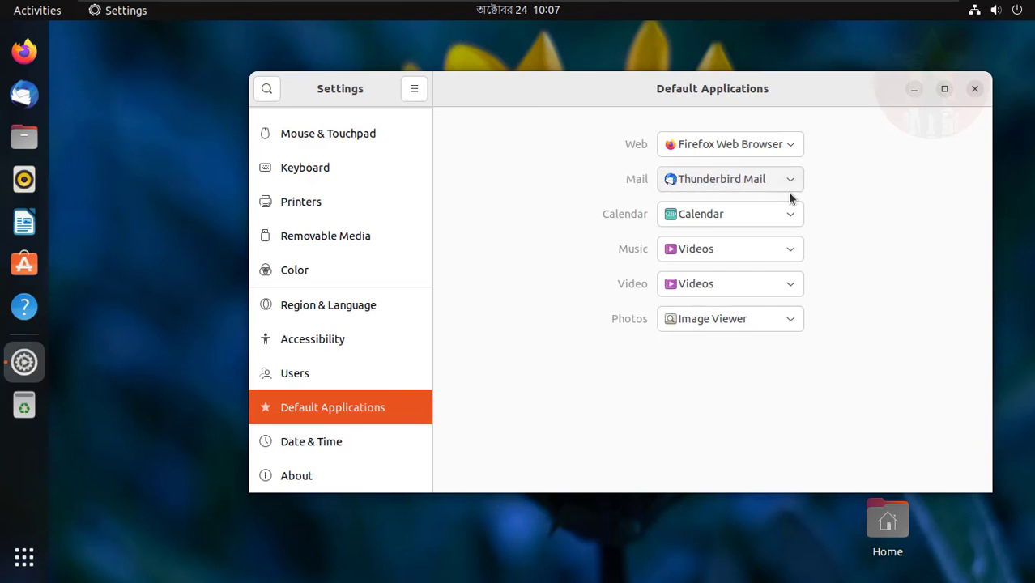
{"action": "left_click", "coordinate": [783, 247]}
{"action": "left_click", "coordinate": [783, 249]}
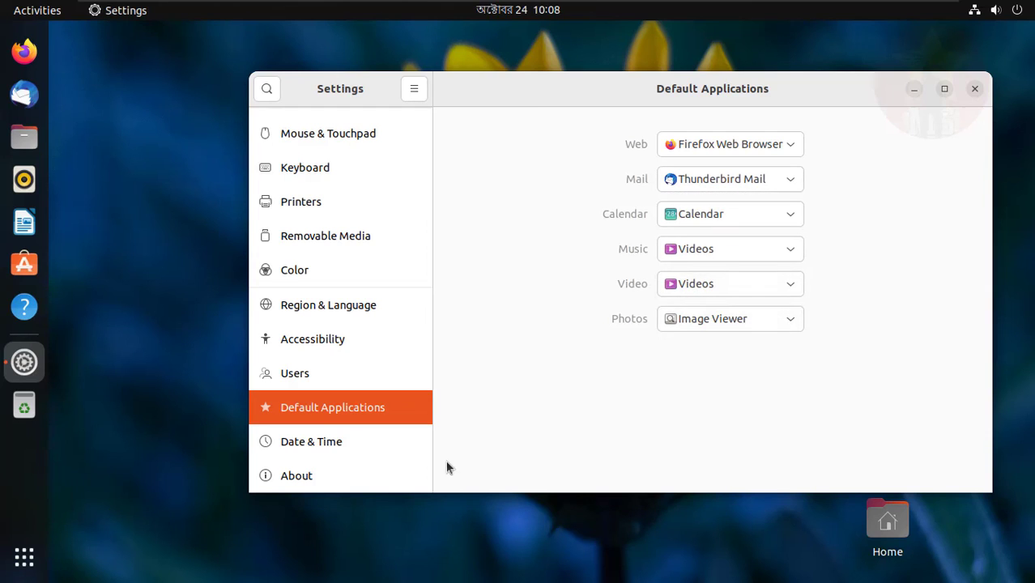
View the Date & Time settings and check the time format choices.
{"action": "left_click", "coordinate": [327, 452]}
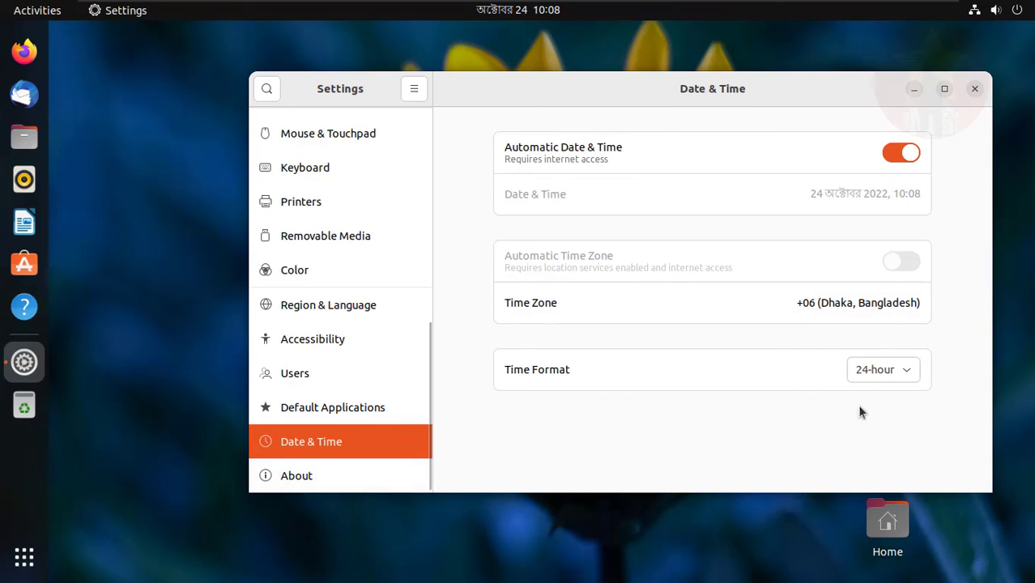
{"action": "left_click", "coordinate": [891, 373]}
{"action": "left_click", "coordinate": [883, 395]}
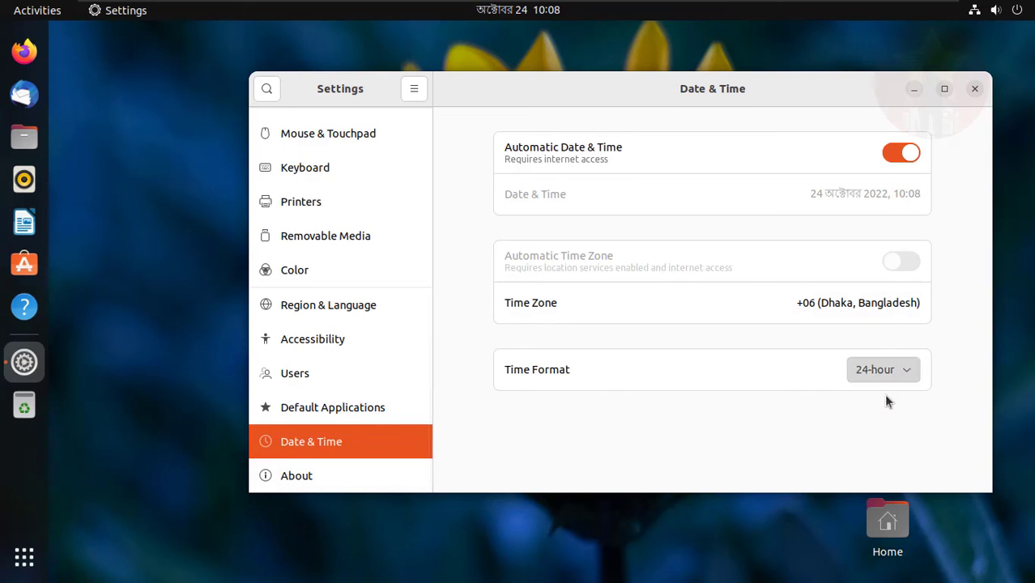
View the About page's hardware and operating system details down to Software Updates, then close Settings.
{"action": "left_click", "coordinate": [298, 476]}
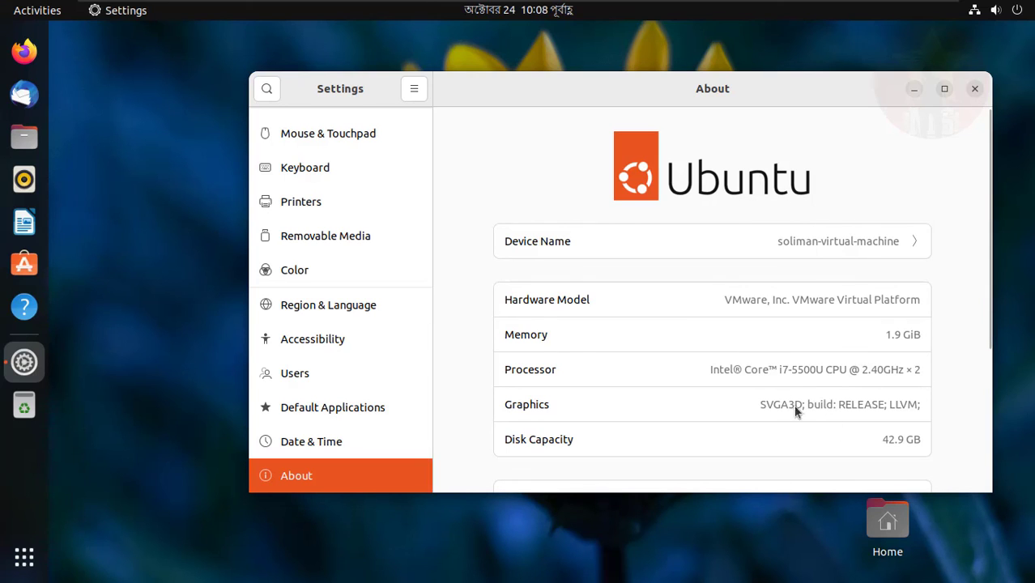
{"action": "scroll", "coordinate": [866, 422], "scroll_direction": "down", "scroll_amount": 3}
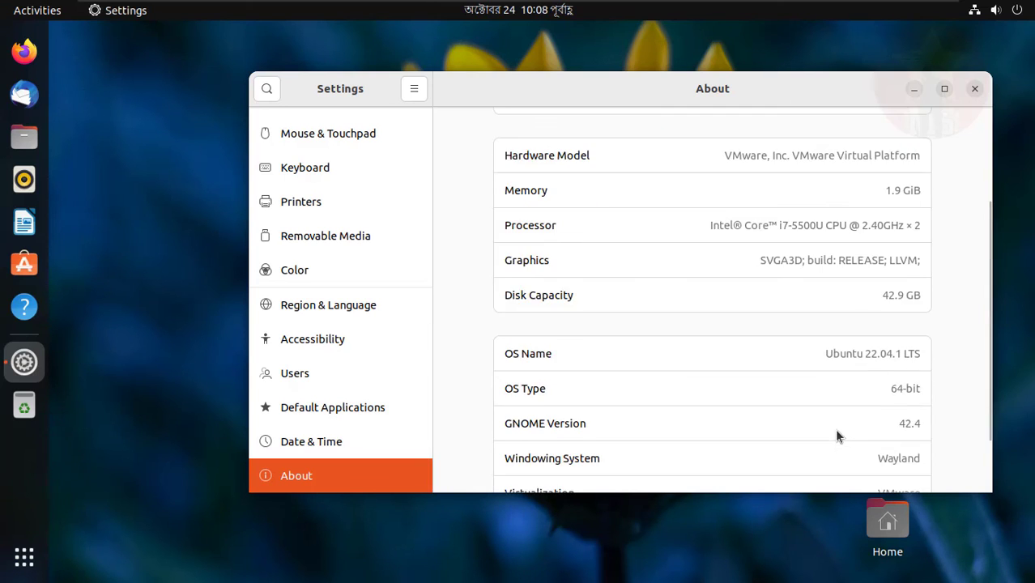
{"action": "scroll", "coordinate": [681, 434], "scroll_direction": "down", "scroll_amount": 2}
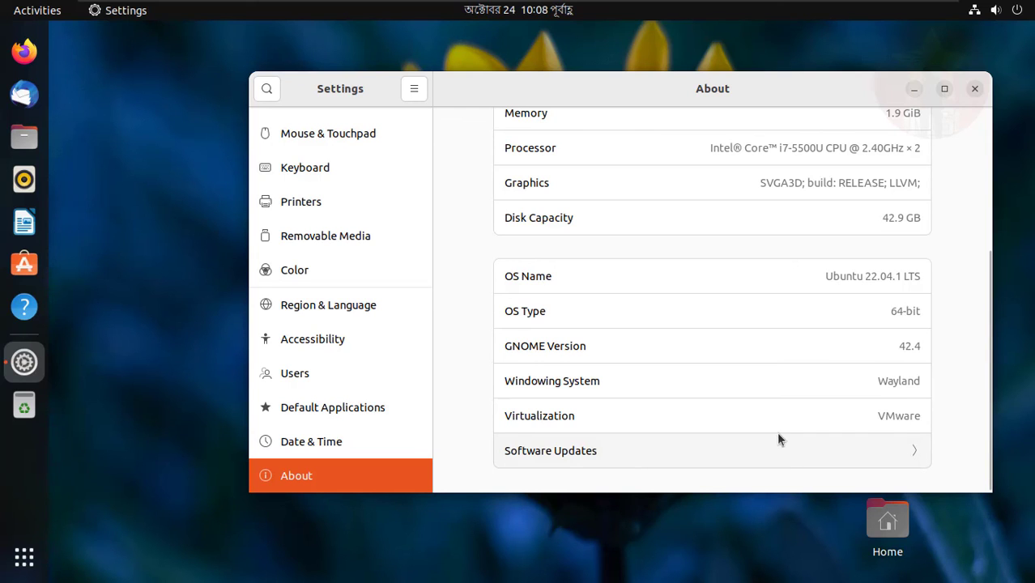
{"action": "scroll", "coordinate": [776, 421], "scroll_direction": "up", "scroll_amount": 6}
{"action": "scroll", "coordinate": [381, 348], "scroll_direction": "up", "scroll_amount": 10}
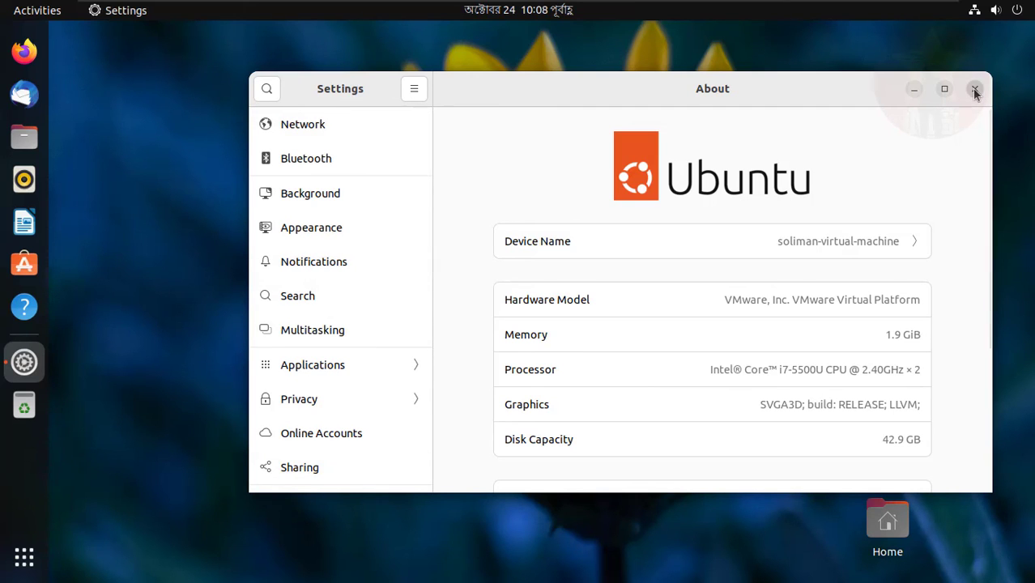
{"action": "left_click", "coordinate": [975, 90]}
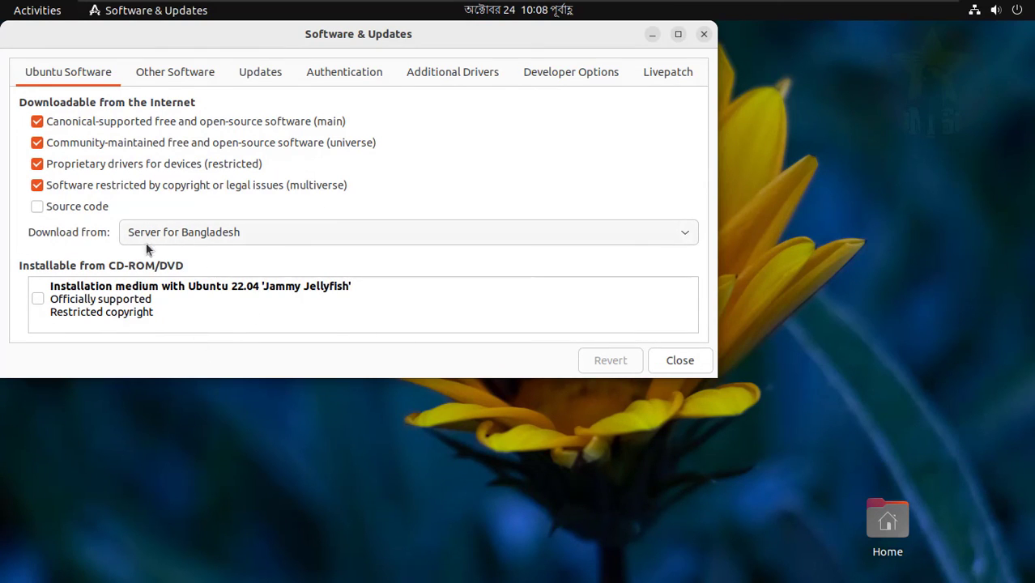
Look through the Other Software, Updates, Authentication and Additional Drivers pages of Software & Updates, and close it.
{"action": "left_click", "coordinate": [160, 76]}
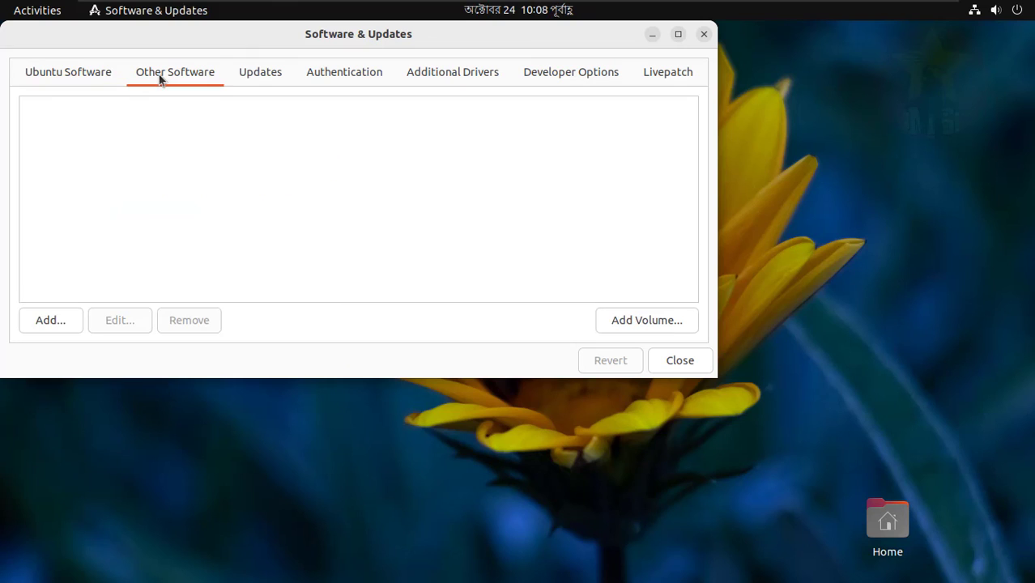
{"action": "left_click", "coordinate": [271, 71]}
{"action": "left_click", "coordinate": [339, 71]}
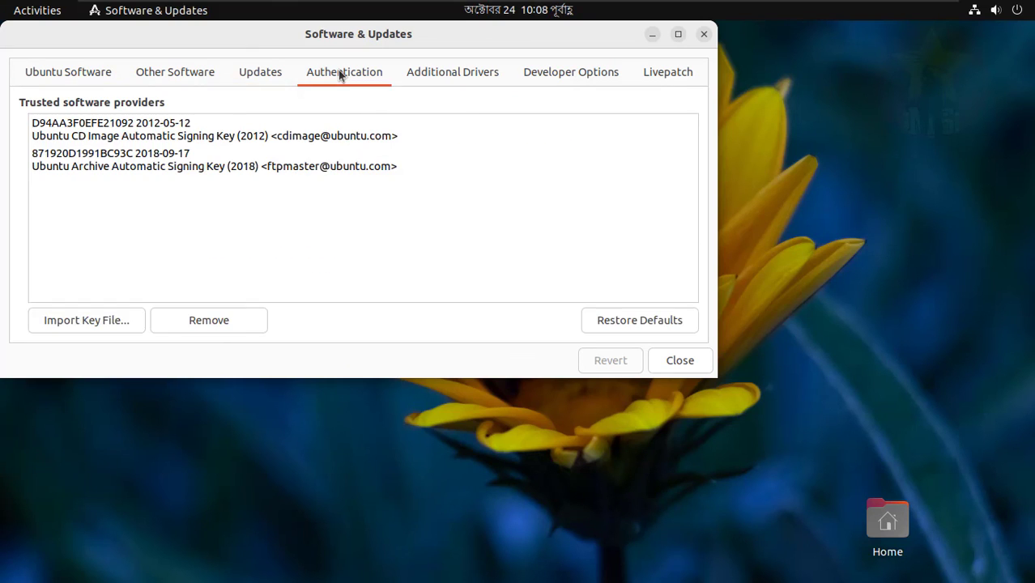
{"action": "left_click", "coordinate": [410, 74]}
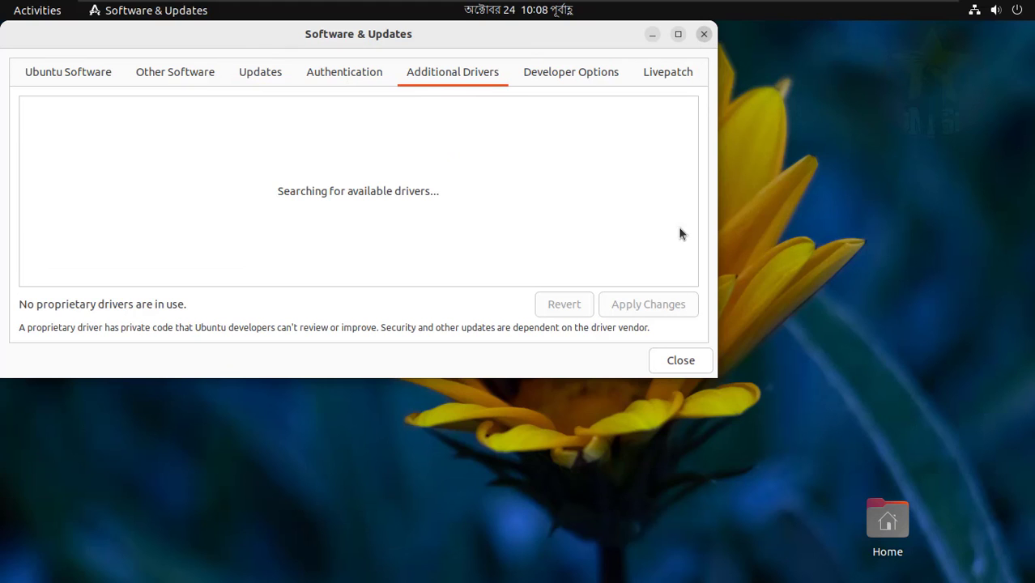
{"action": "left_click", "coordinate": [683, 362]}
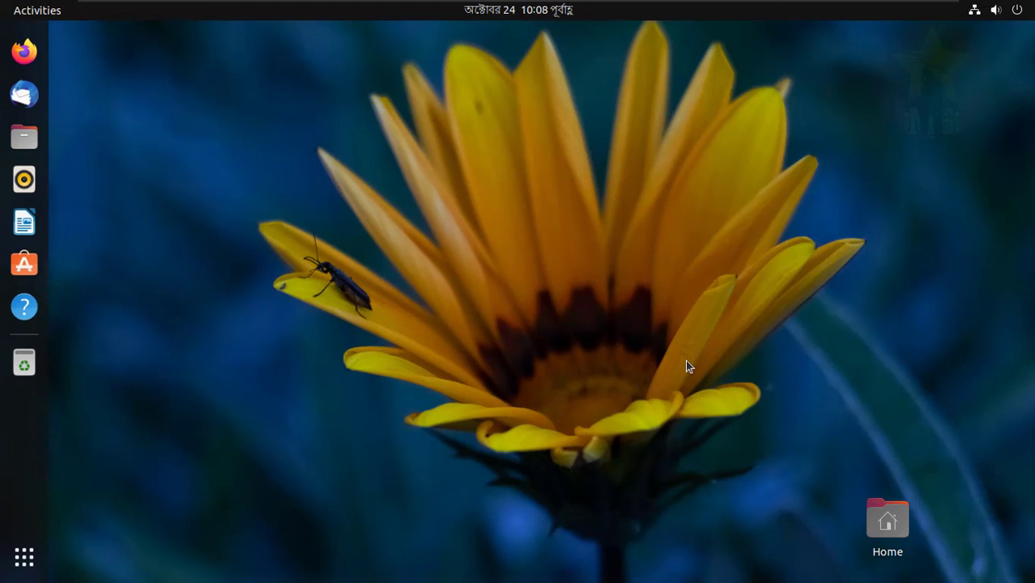